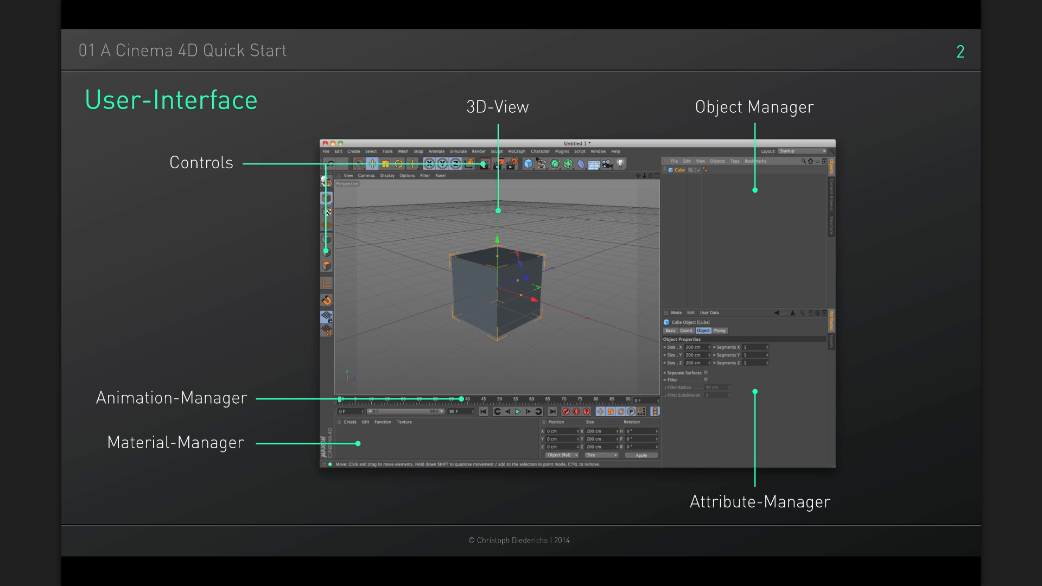
key(Right)
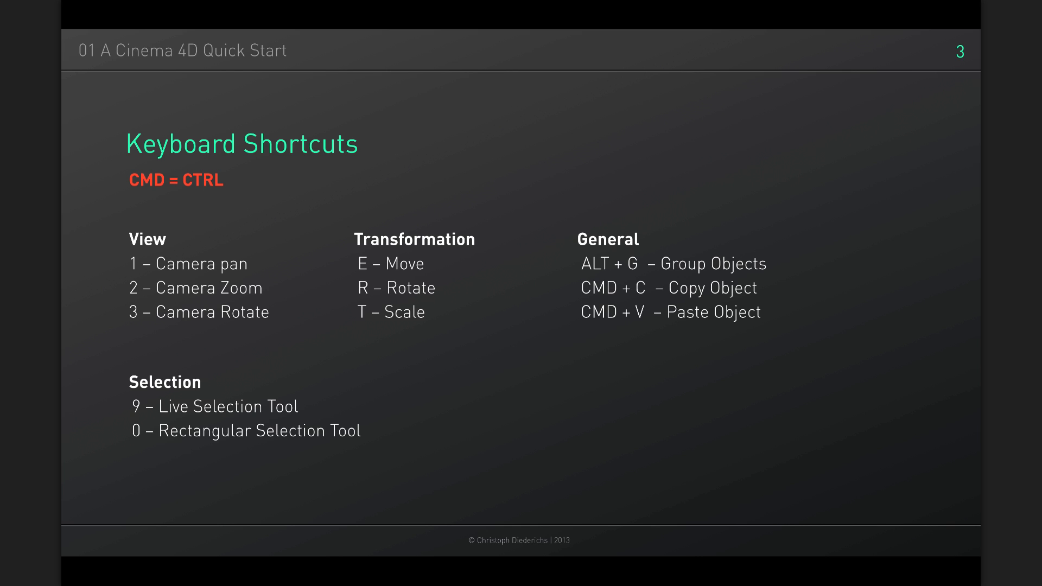
key(Right)
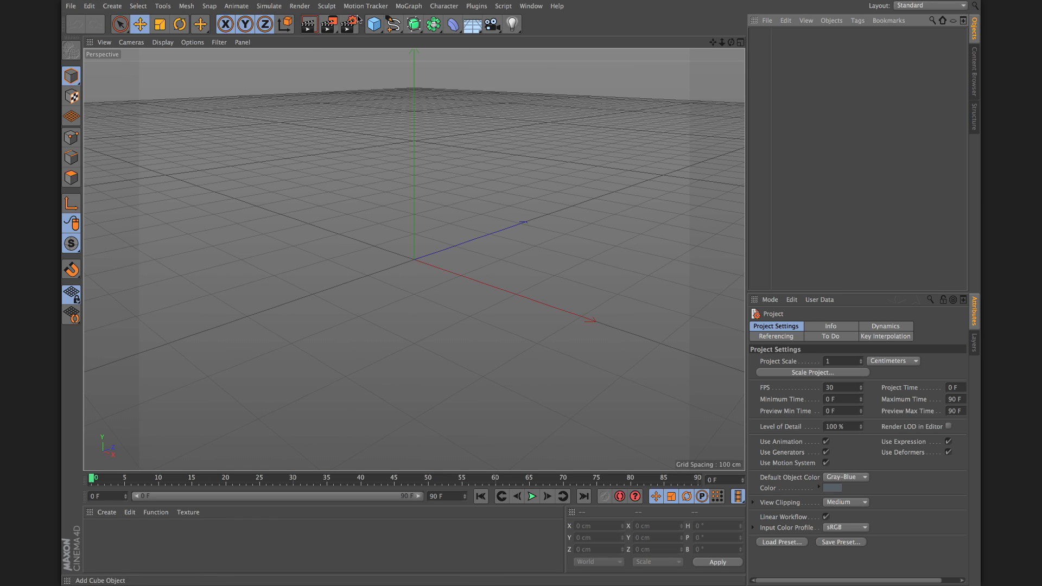
click(71, 6)
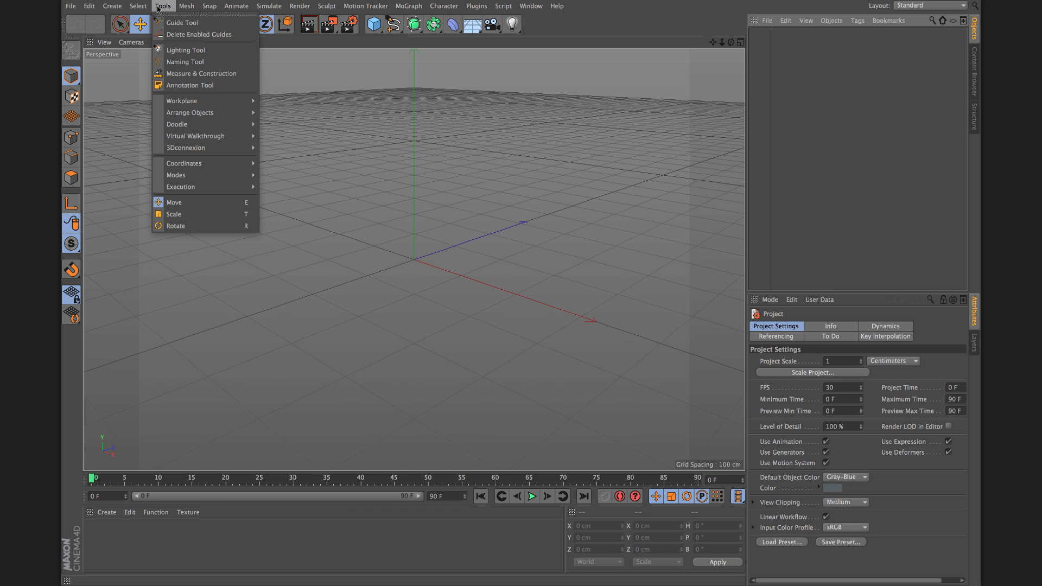
click(129, 73)
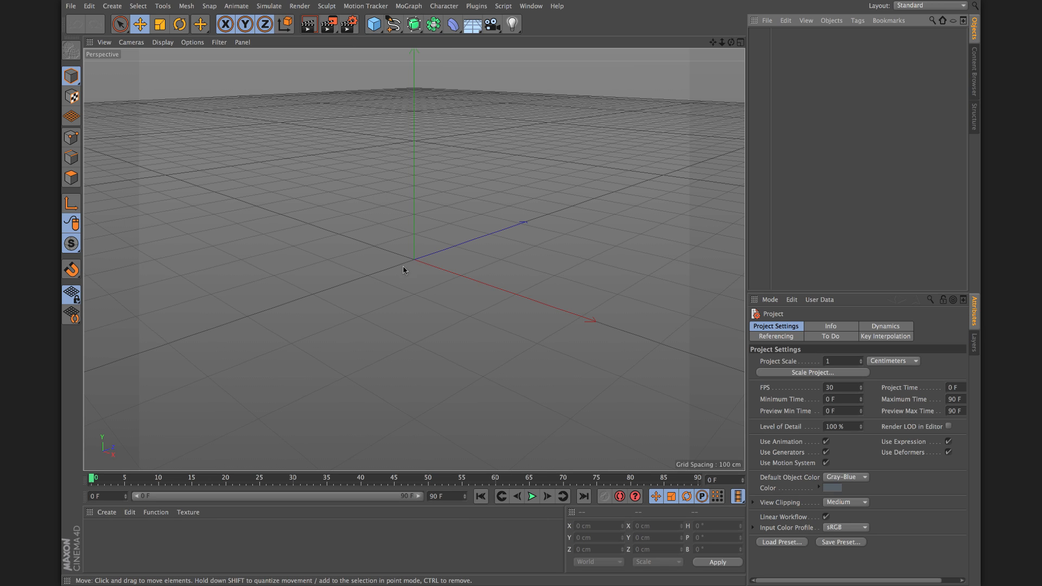
- Add a cube primitive to the empty scene, then undo and redo its creation
click(375, 25)
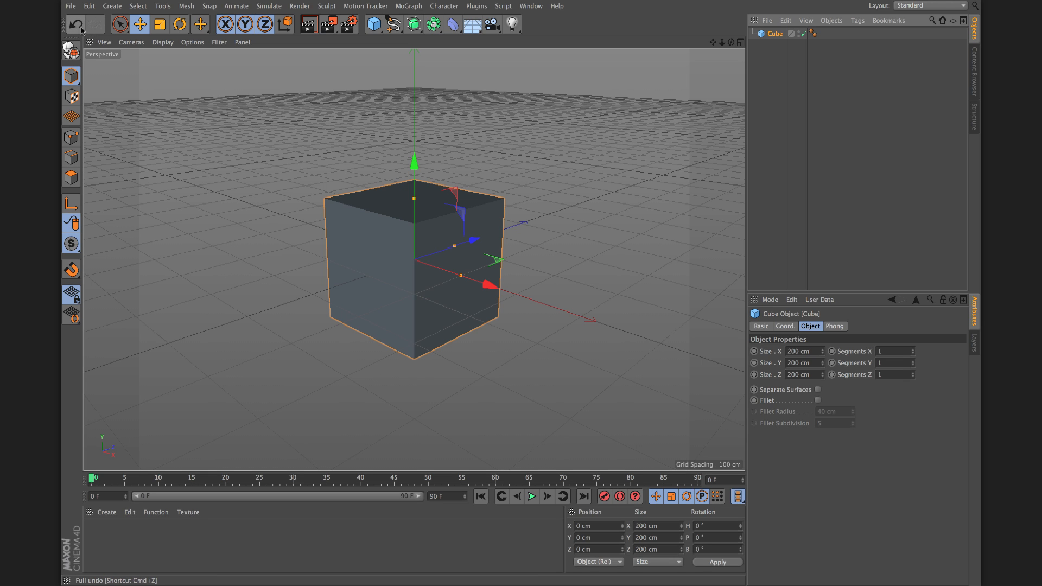
click(76, 25)
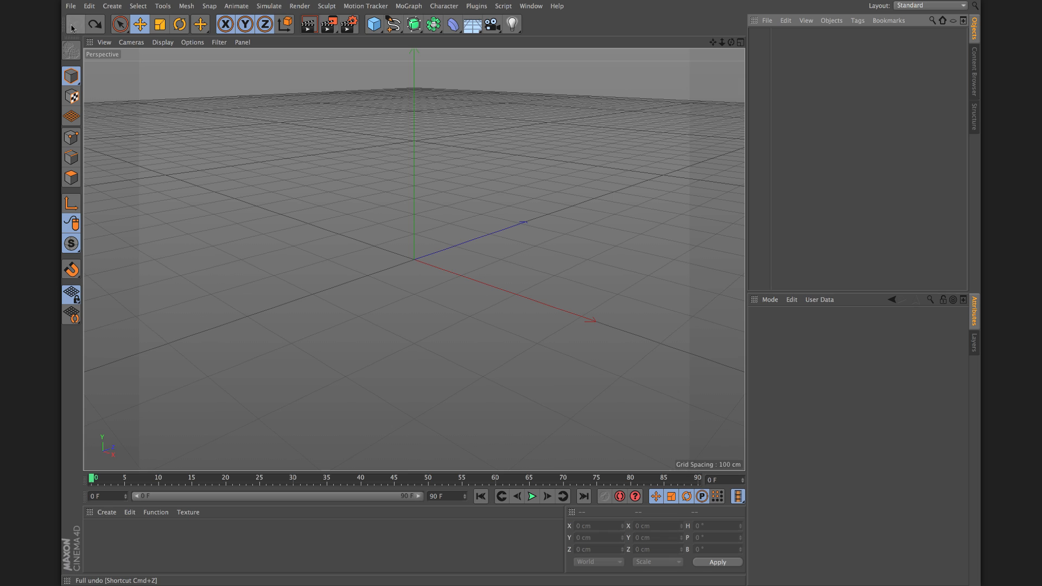
click(98, 26)
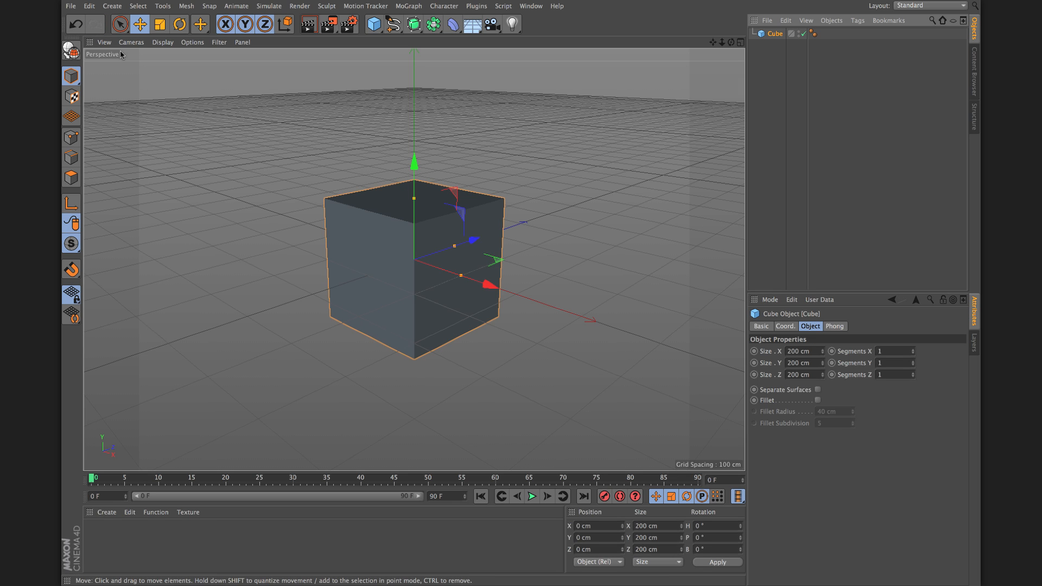
- Deselect and reselect the cube with Live Selection, and choose Live Selection again among the available selection tools
click(121, 25)
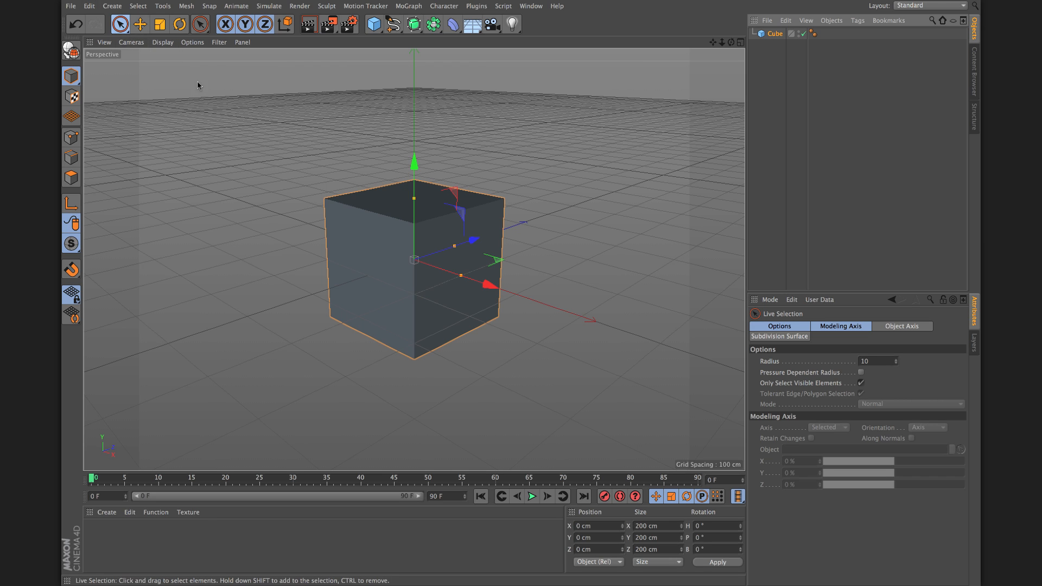
click(251, 122)
click(407, 281)
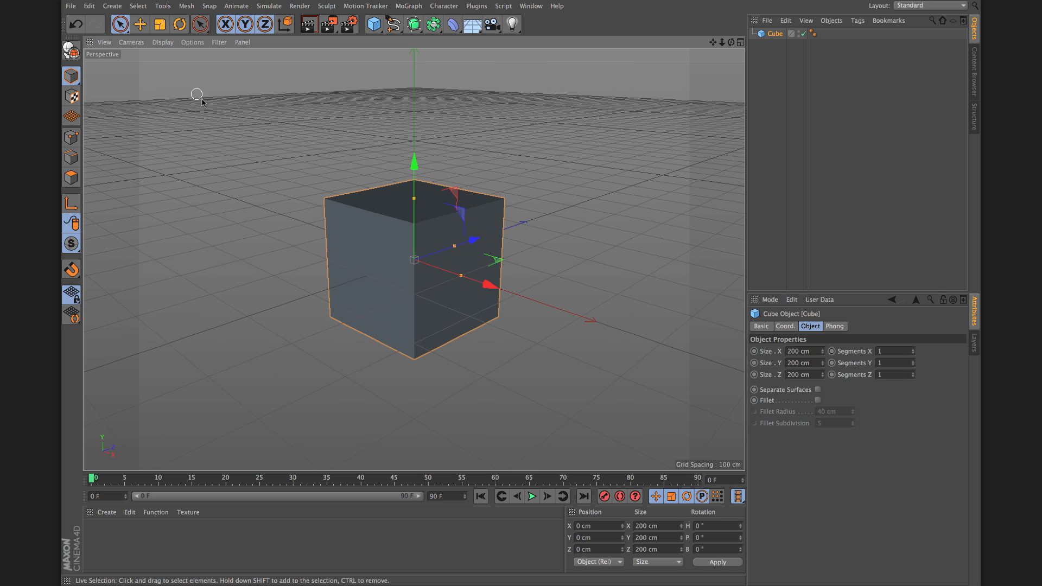
click(119, 24)
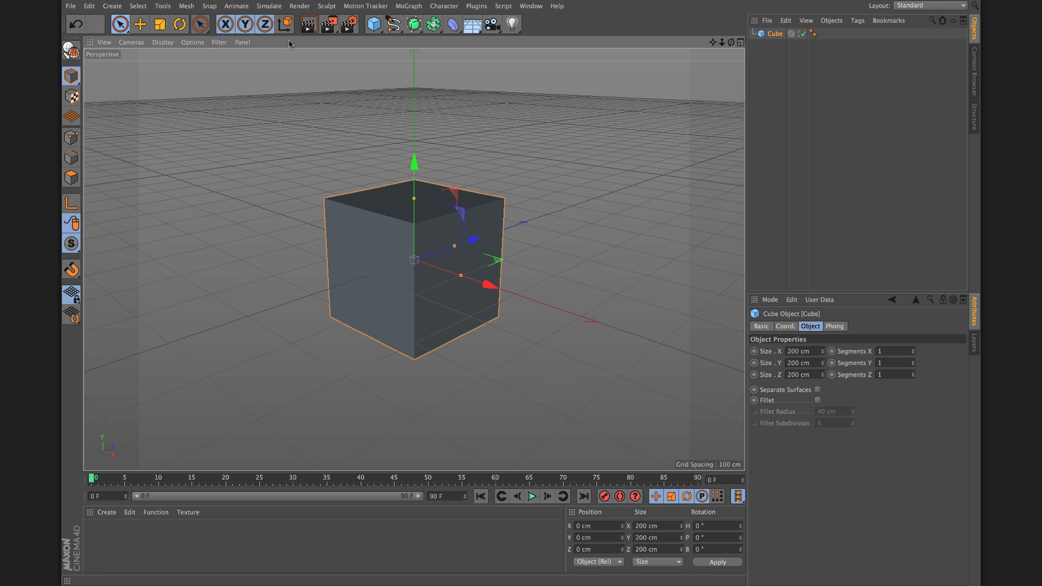
click(124, 29)
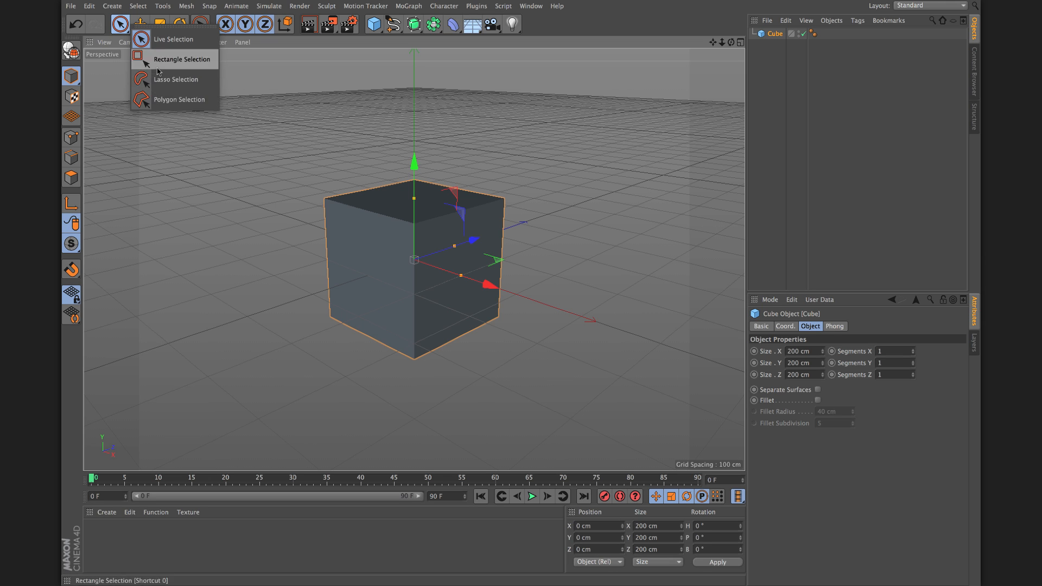
click(144, 41)
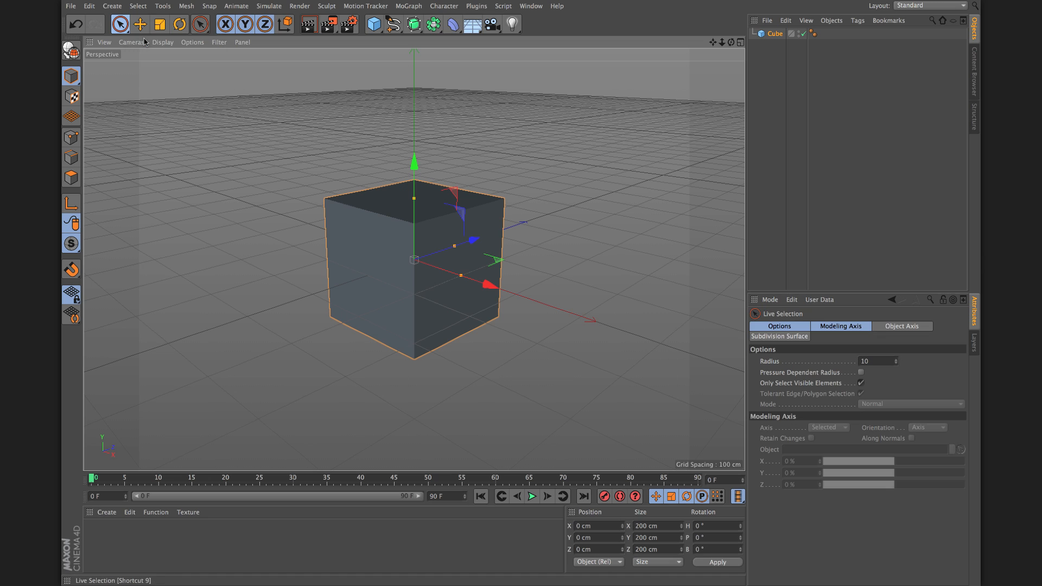
- Move the cube to about X -49 cm and Z 79 cm, and scale it uniformly to about 197.6 cm
click(140, 25)
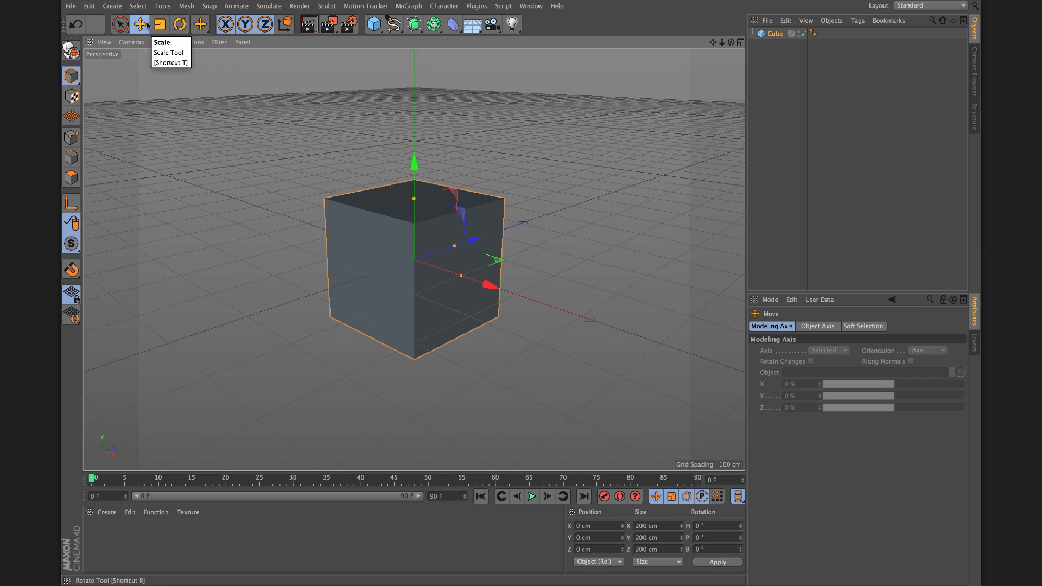
drag(489, 282, 545, 245)
drag(559, 289, 495, 278)
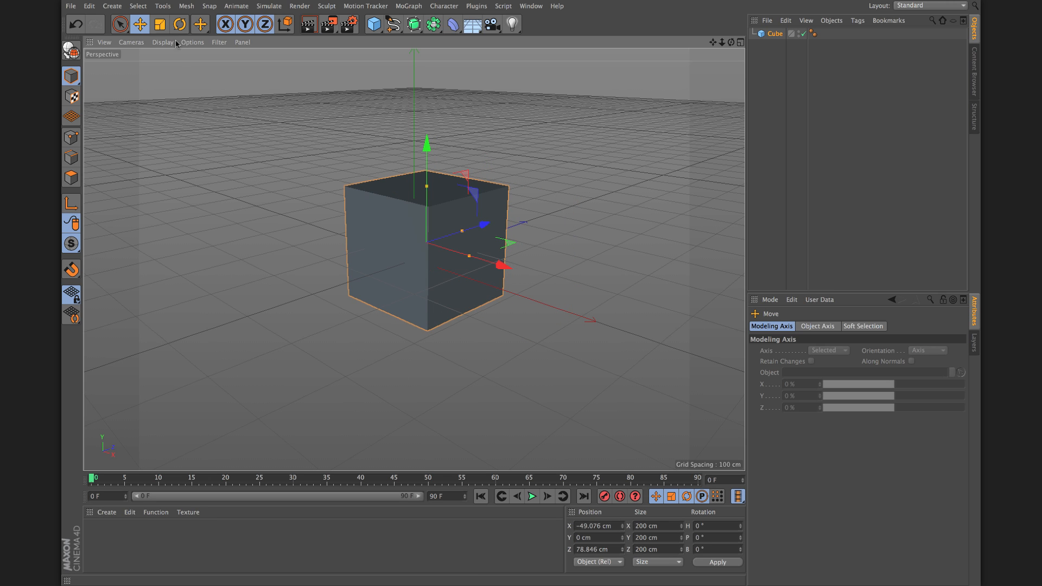
key(t)
drag(526, 154, 503, 138)
- Rotate the cube to about 9° heading and 5° bank, and pick Live Selection from the recently used tools
key(r)
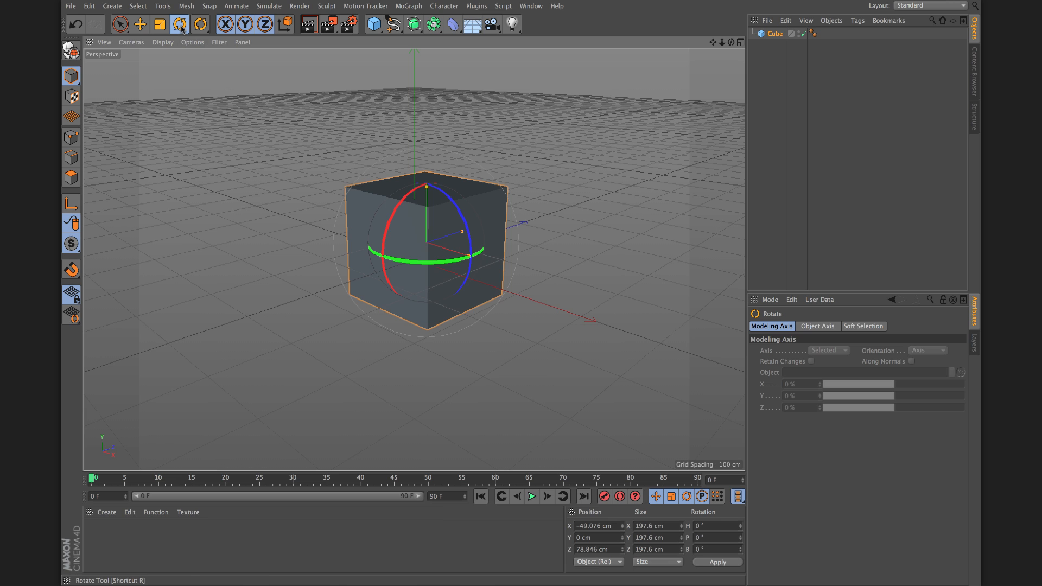
mouse_move(422, 265)
mouse_down()
mouse_move(353, 260)
mouse_move(425, 258)
mouse_up()
mouse_move(465, 216)
mouse_down()
mouse_move(453, 234)
mouse_move(459, 225)
mouse_up()
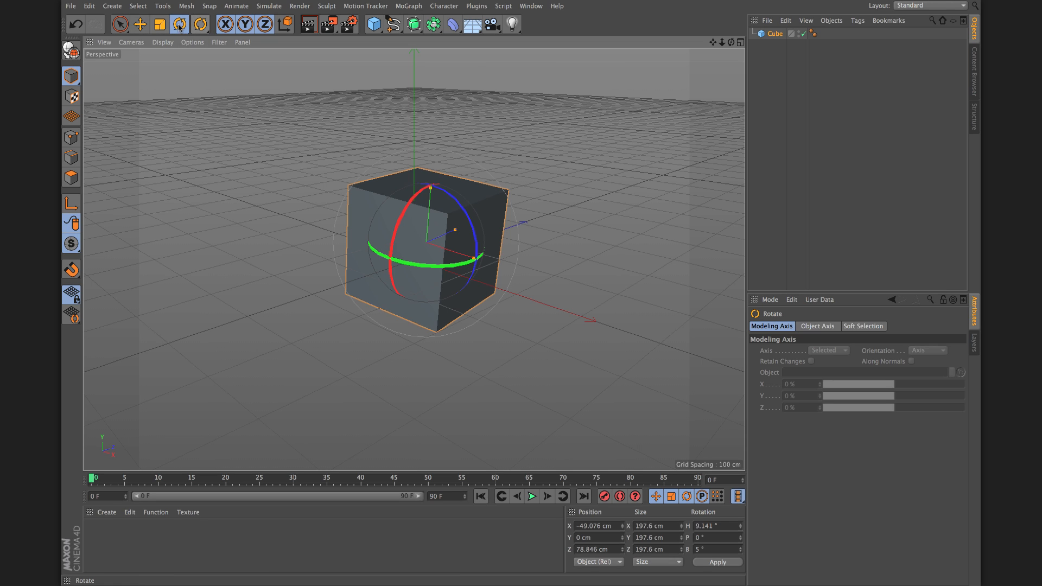
click(201, 24)
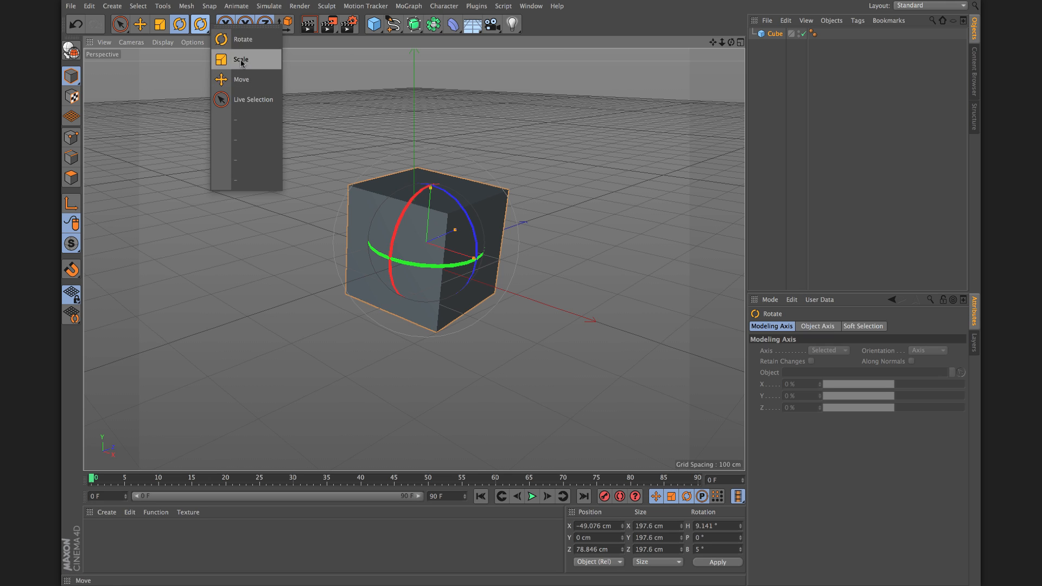
click(246, 102)
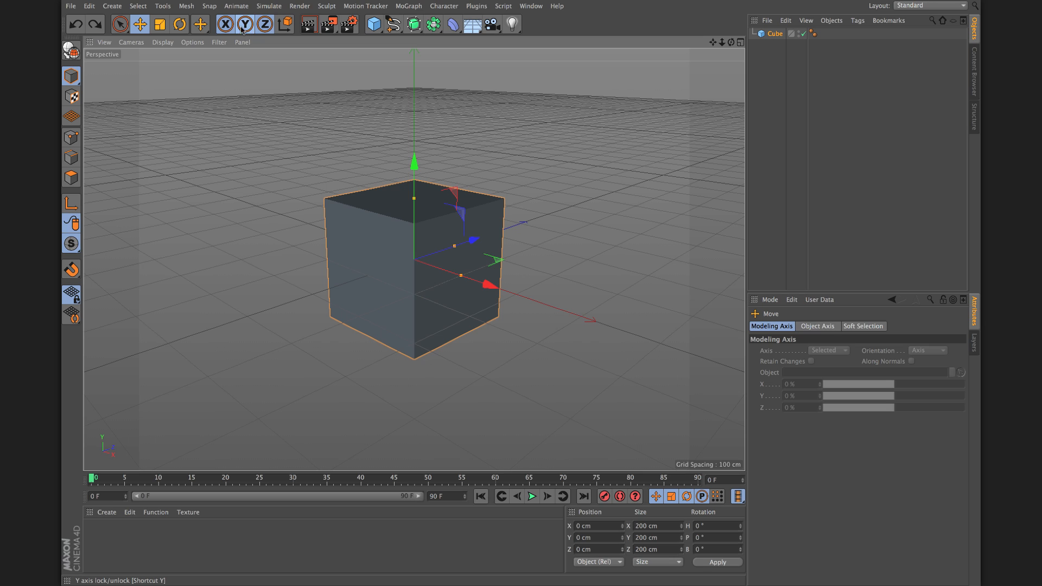
- Try raising the cube to about Y 79 cm with the X and Z axes locked, undoing the move and unlocking both axes
click(223, 25)
click(264, 25)
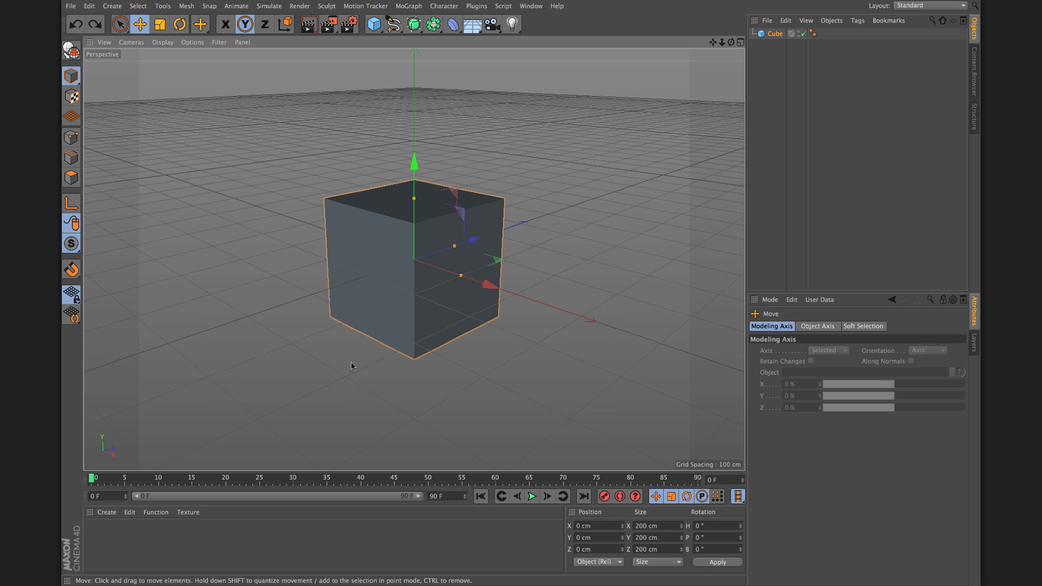
drag(351, 366, 334, 328)
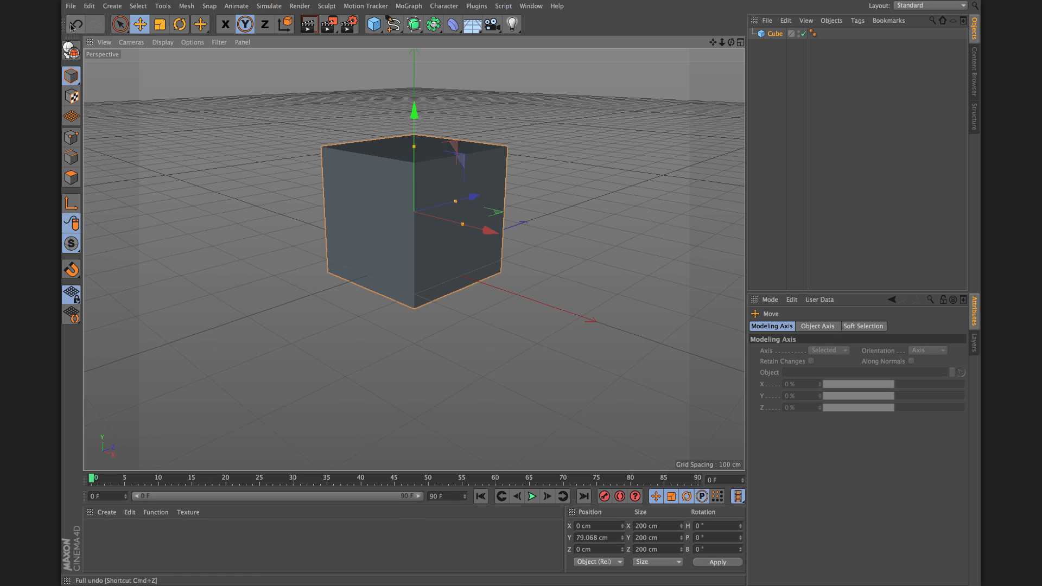
click(75, 24)
click(228, 24)
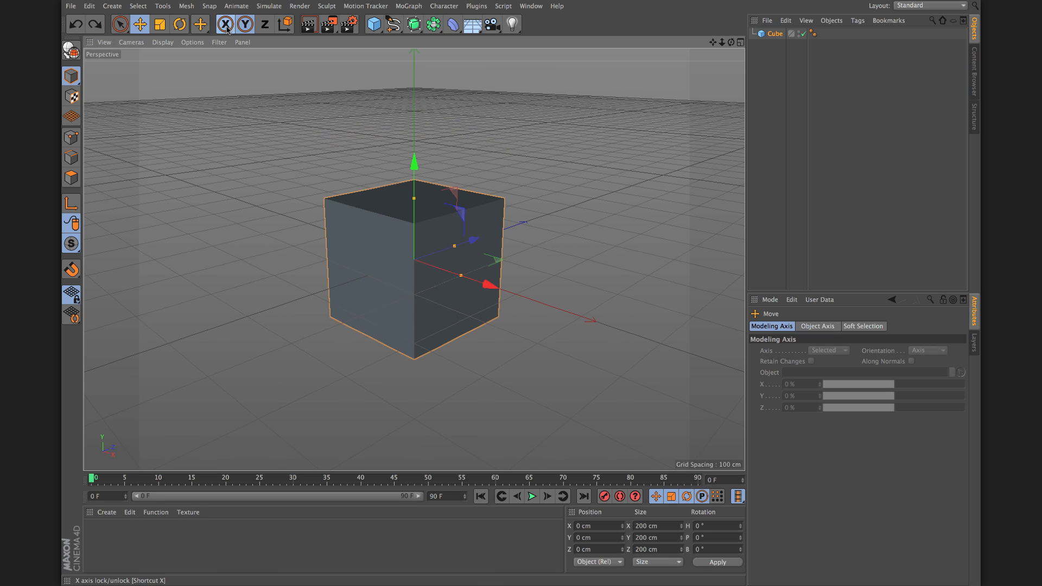
click(264, 24)
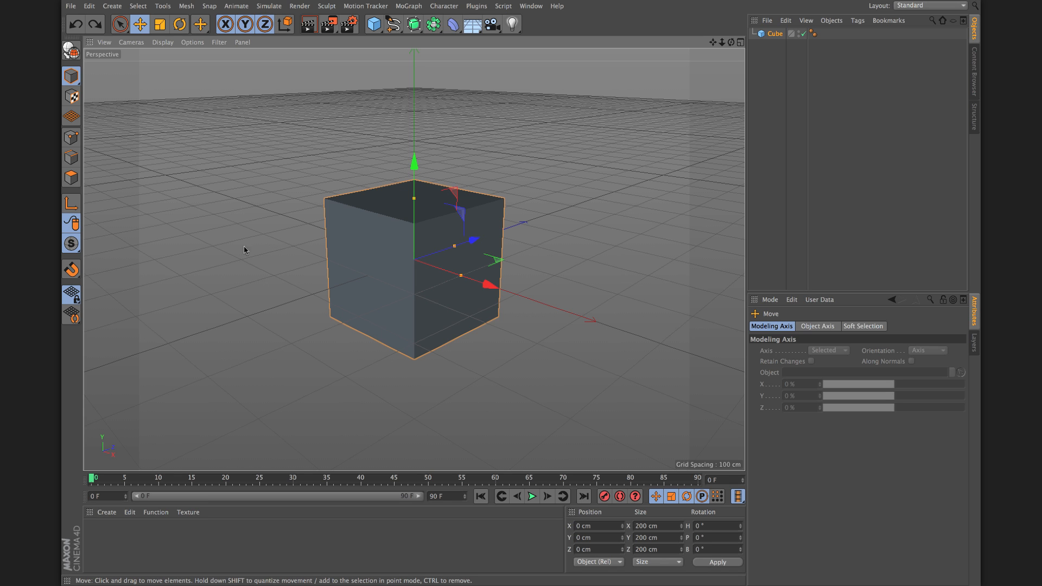
- Try moving the cube freely in the view and along its Z axis, undoing each move
drag(241, 290, 268, 259)
click(76, 24)
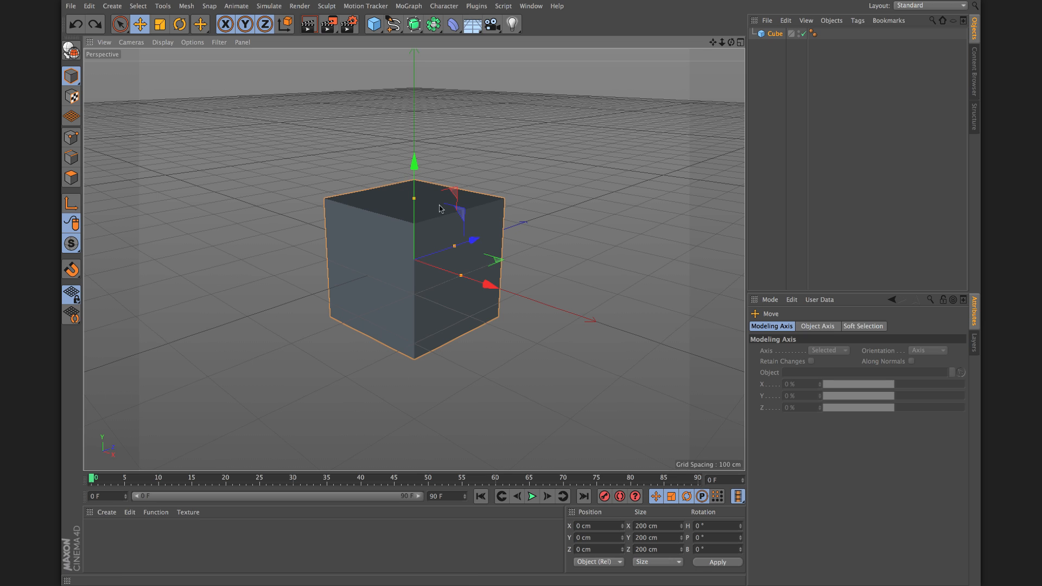
mouse_move(472, 239)
mouse_down()
mouse_move(516, 222)
mouse_move(434, 247)
mouse_move(499, 232)
mouse_move(459, 240)
mouse_move(474, 237)
mouse_up()
key(super+z)
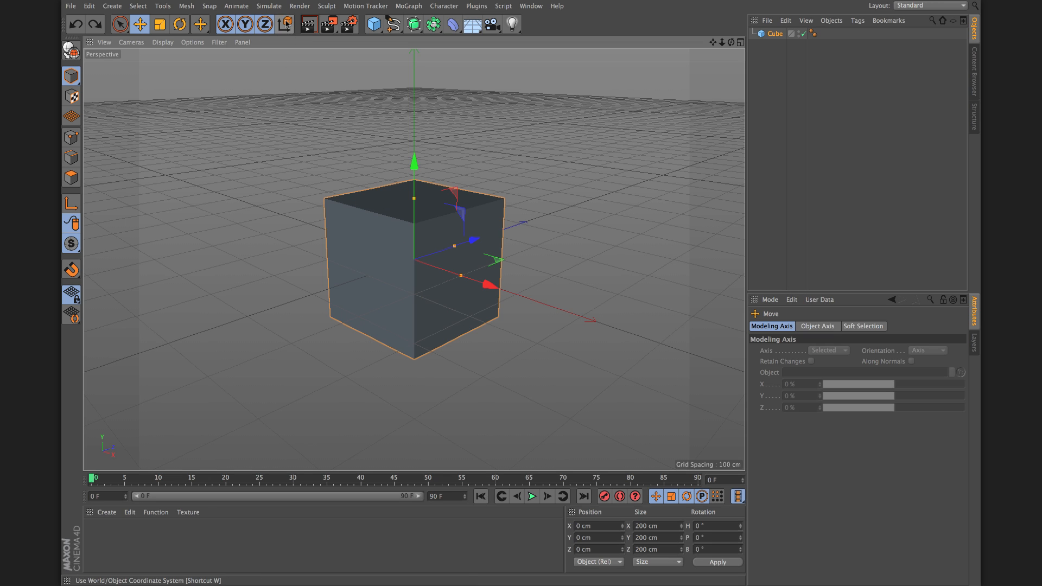
- Toggle the Z-axis lock off and on for the Rotate tool, and rotate the cube to about H 16.8°, P -11.4°, B -33.1°
click(179, 24)
click(244, 25)
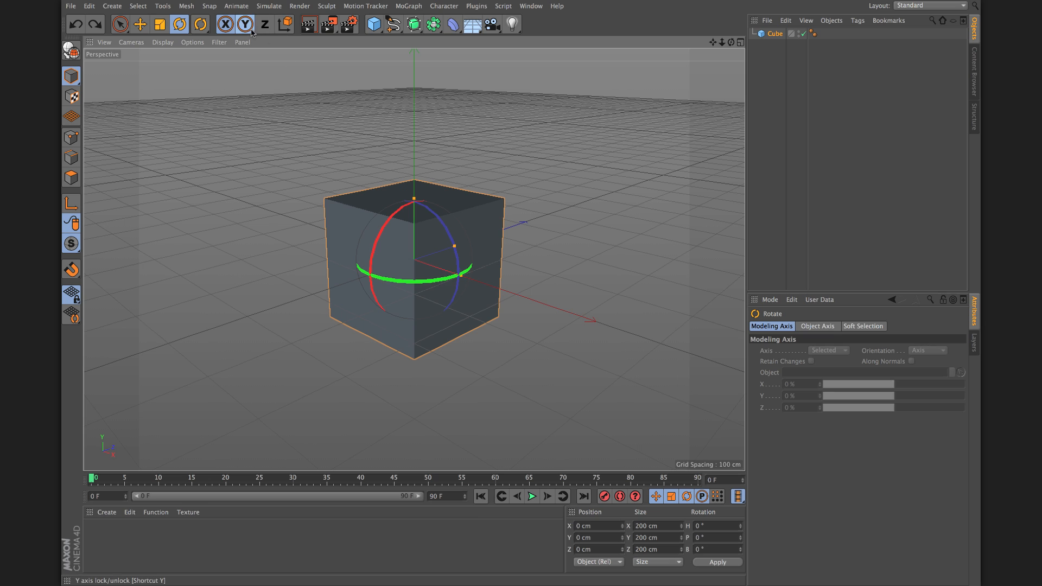
click(263, 27)
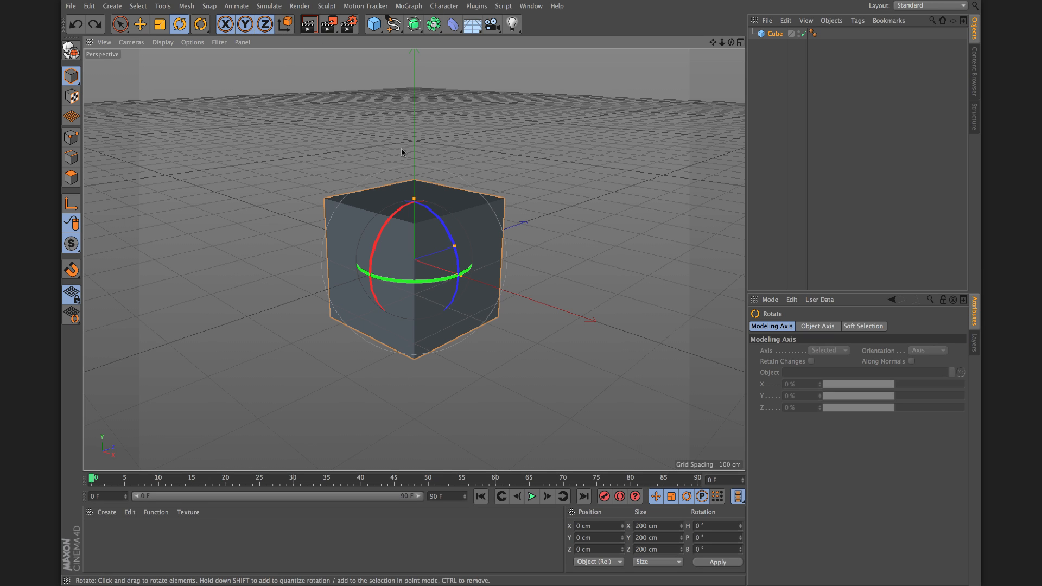
drag(453, 241, 433, 251)
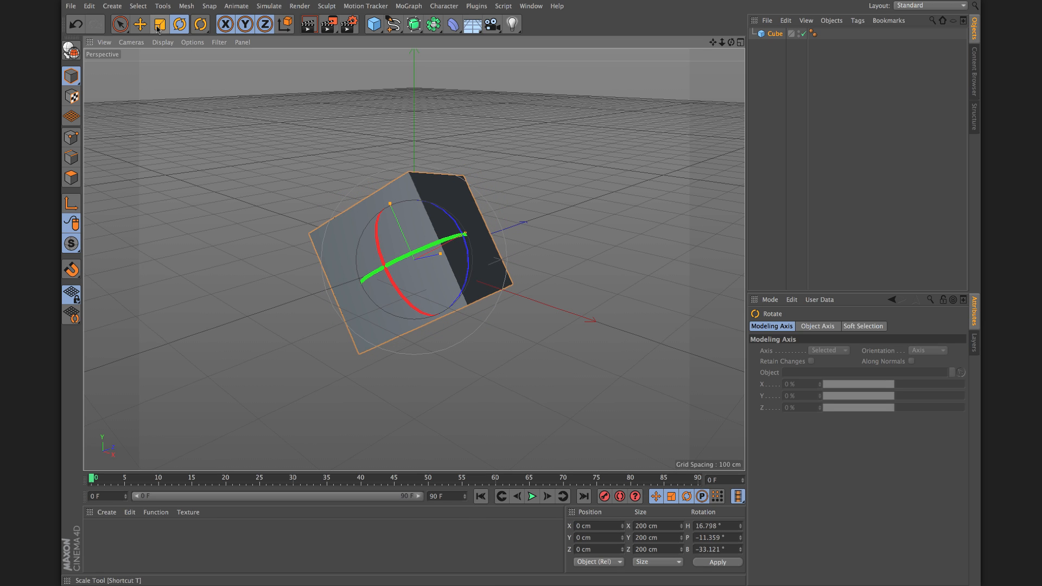
- Move the tilted cube along its own Y axis to about Y 23.4 cm, and along the world X axis to about X -0.7 cm
click(140, 24)
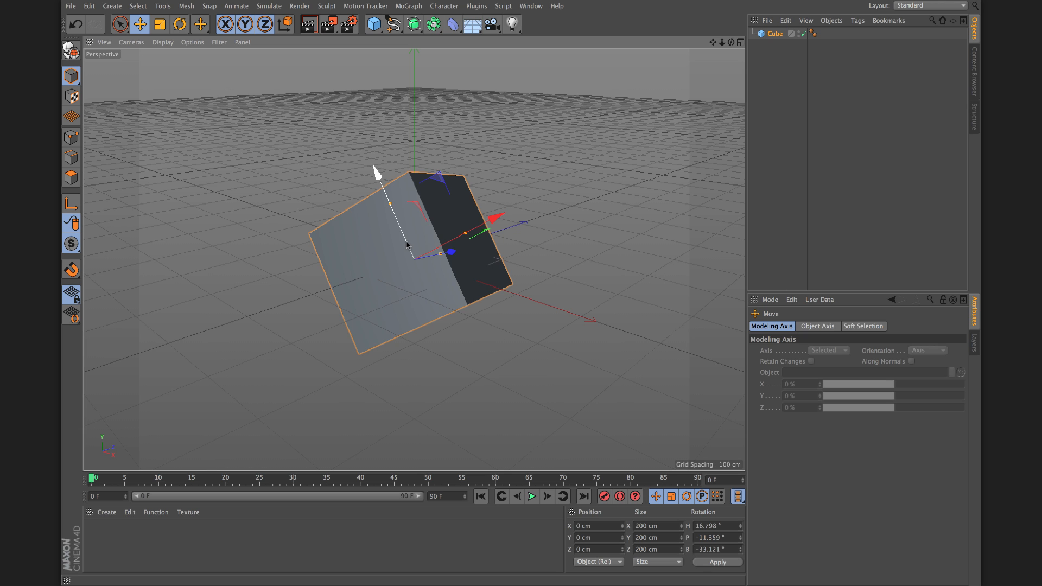
drag(407, 241, 407, 261)
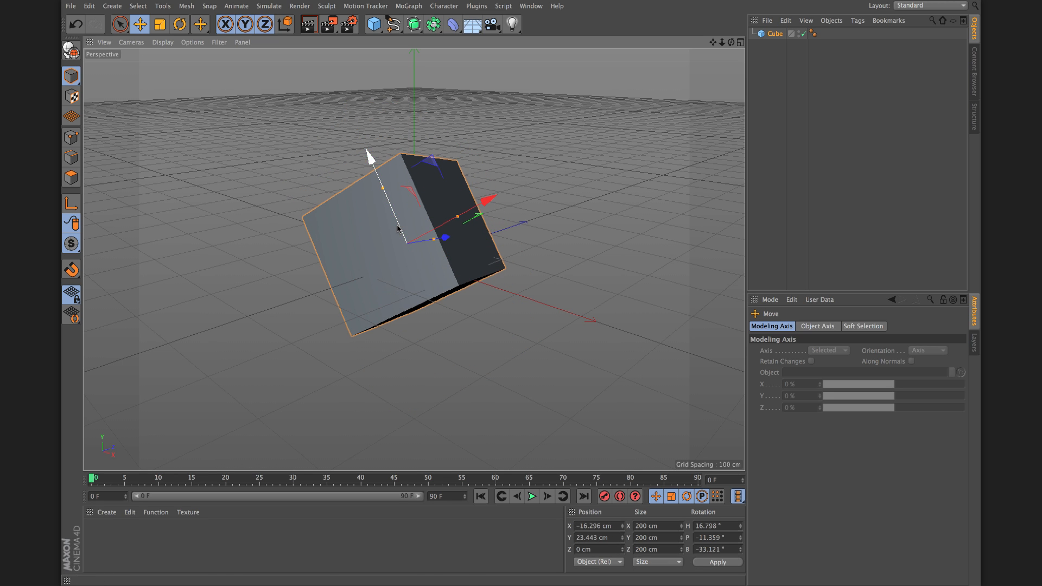
click(285, 27)
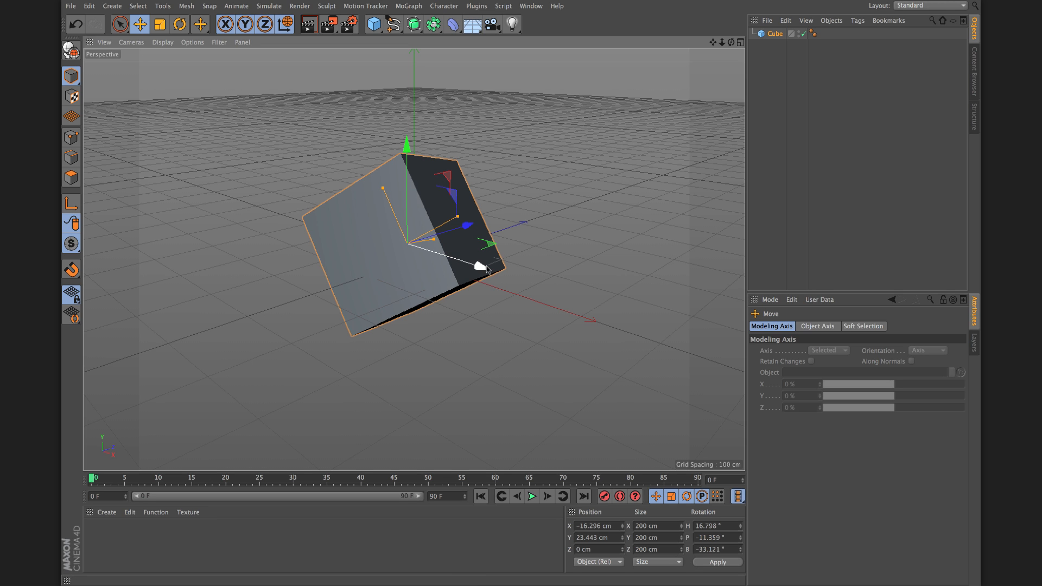
mouse_move(478, 267)
mouse_down()
mouse_move(372, 233)
mouse_move(553, 298)
mouse_move(385, 239)
mouse_move(504, 274)
mouse_move(489, 276)
mouse_up()
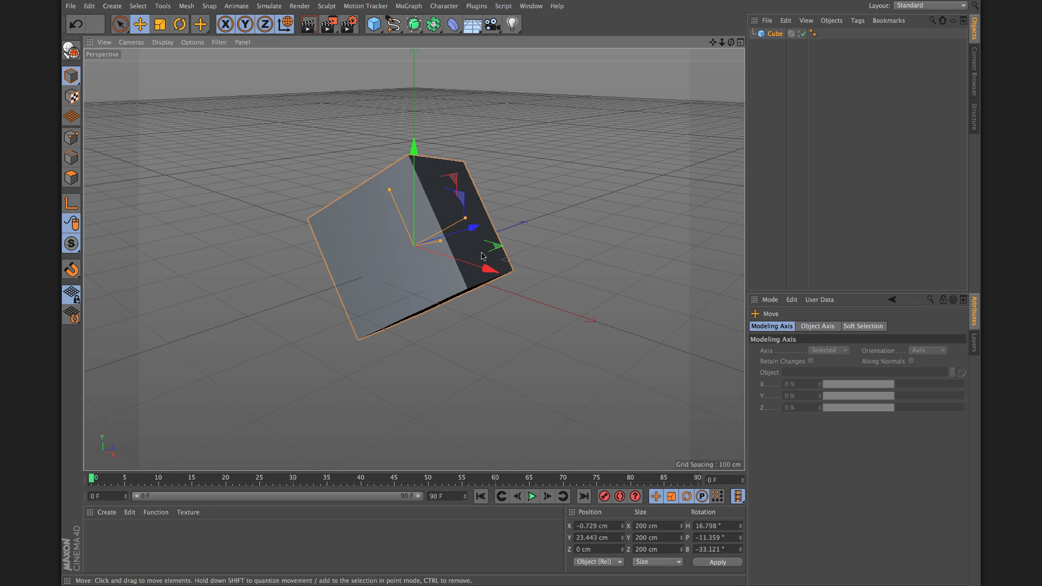
- Switch back to the object coordinate system and undo the cube's two moves and its rotation
key(w)
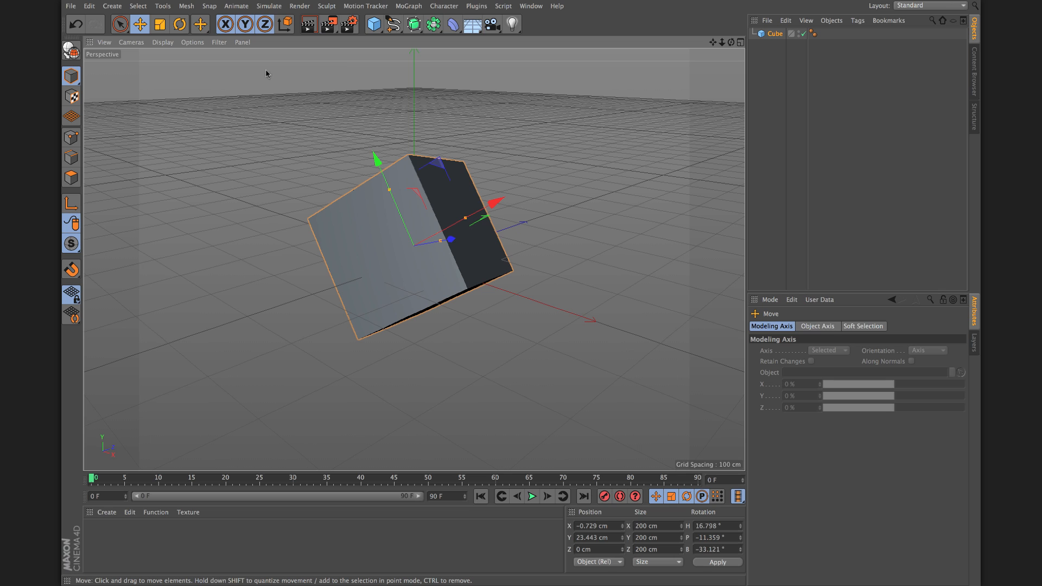
click(77, 25)
click(77, 25)
click(77, 25)
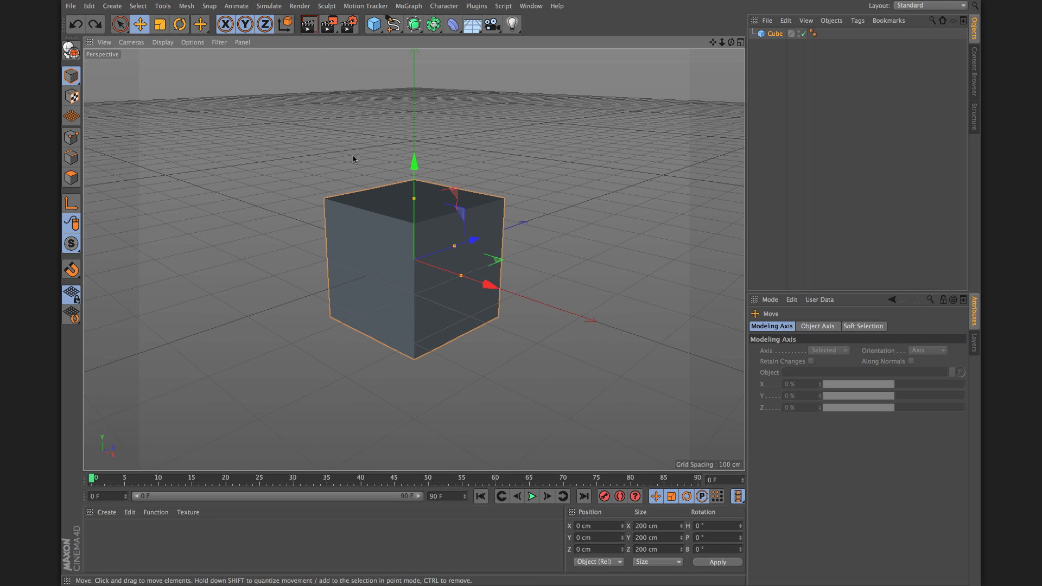
- Deselect the cube and render the active perspective view
click(314, 53)
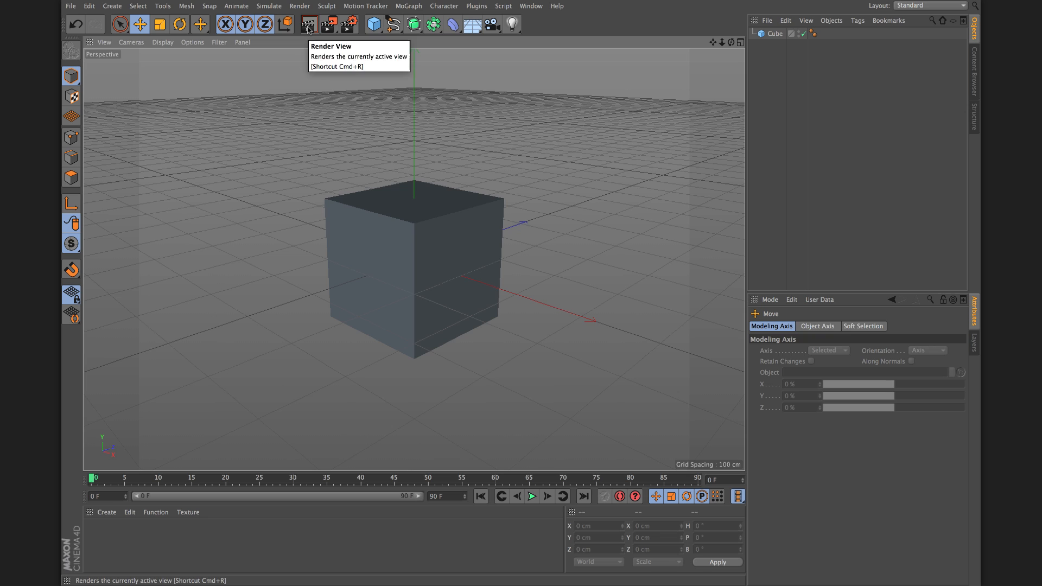
click(308, 26)
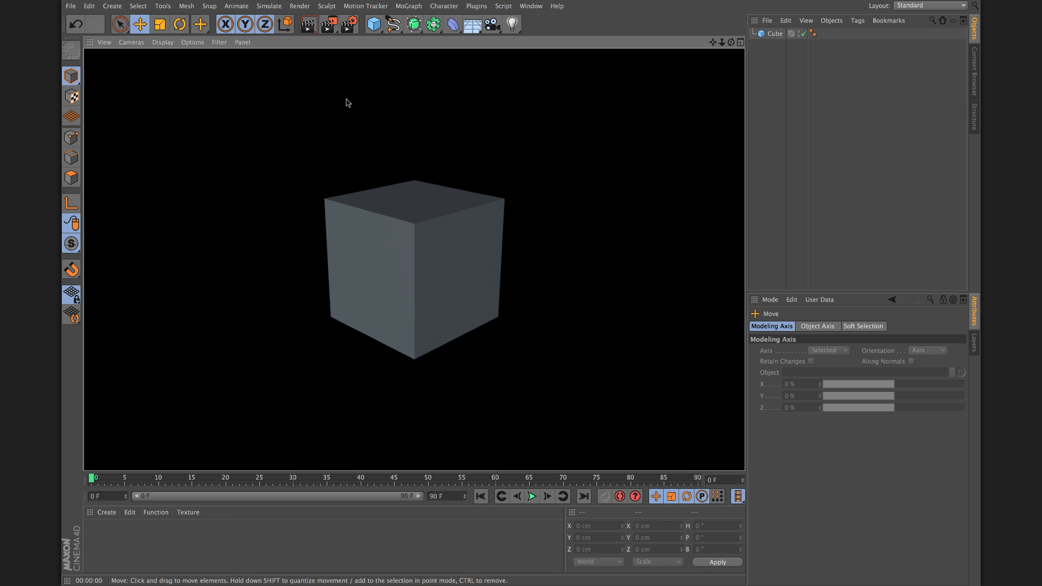
- Clear the viewport render, render the project to the Picture Viewer, and select a render in its history
click(339, 79)
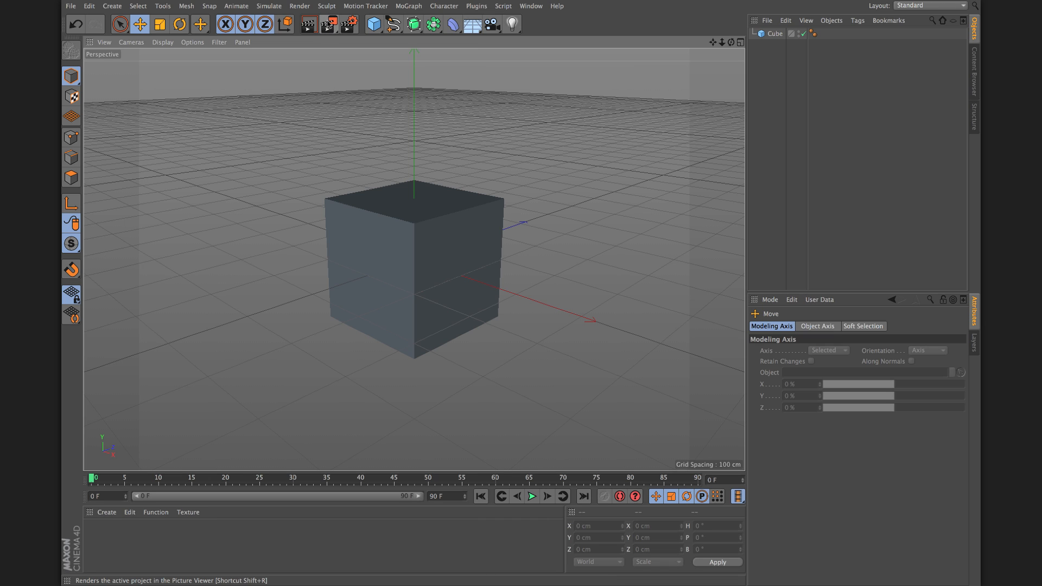
click(329, 25)
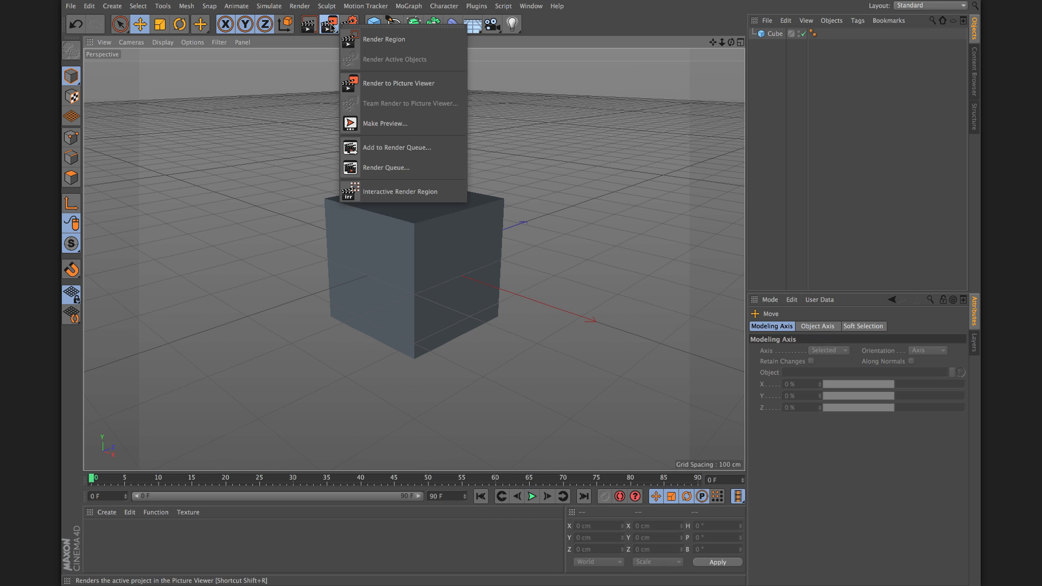
click(329, 25)
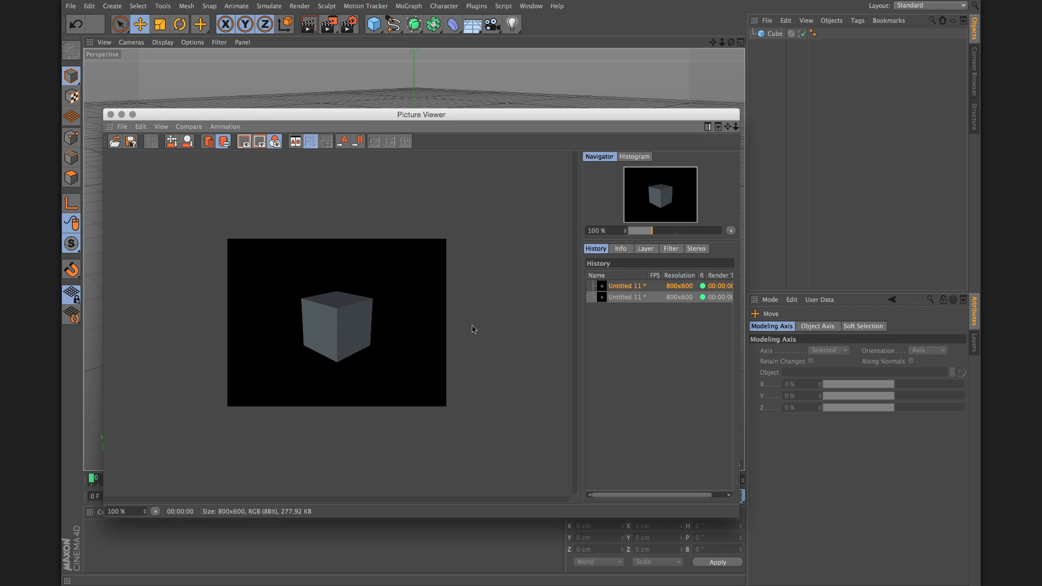
click(616, 287)
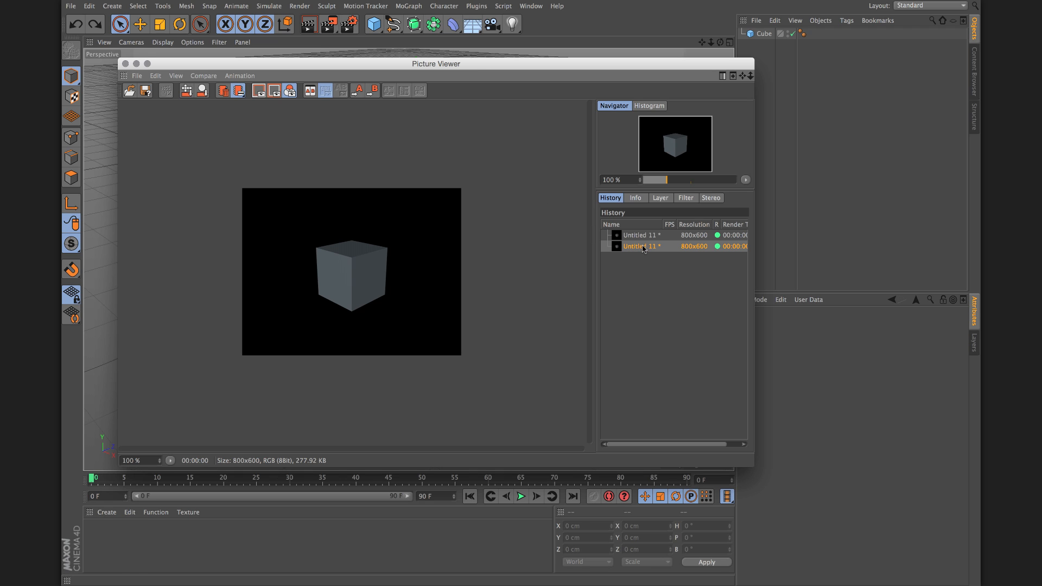
- Open the save options for the rendered image, cancel without saving, and close the Picture Viewer
click(146, 90)
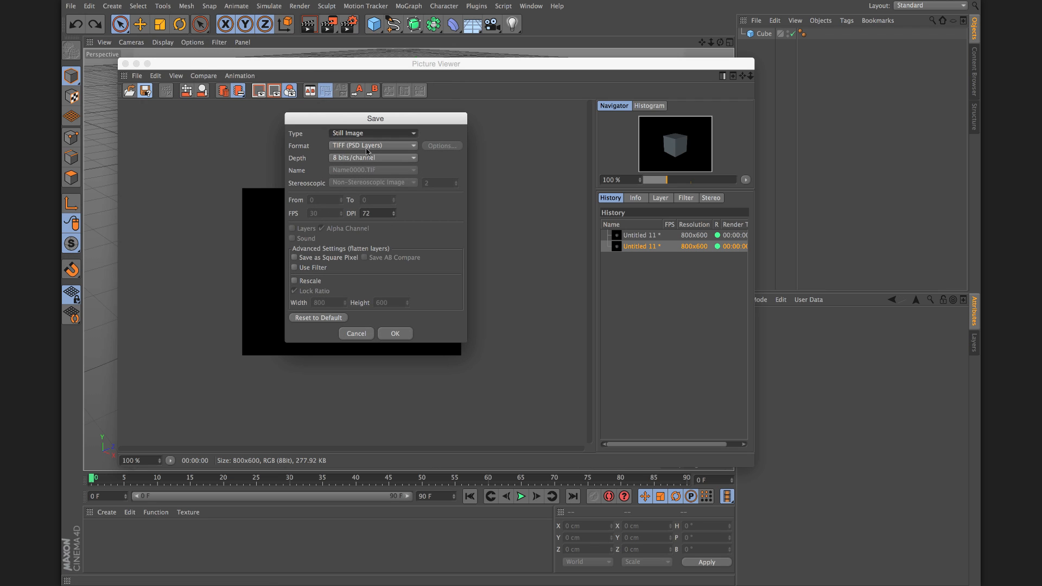
click(371, 335)
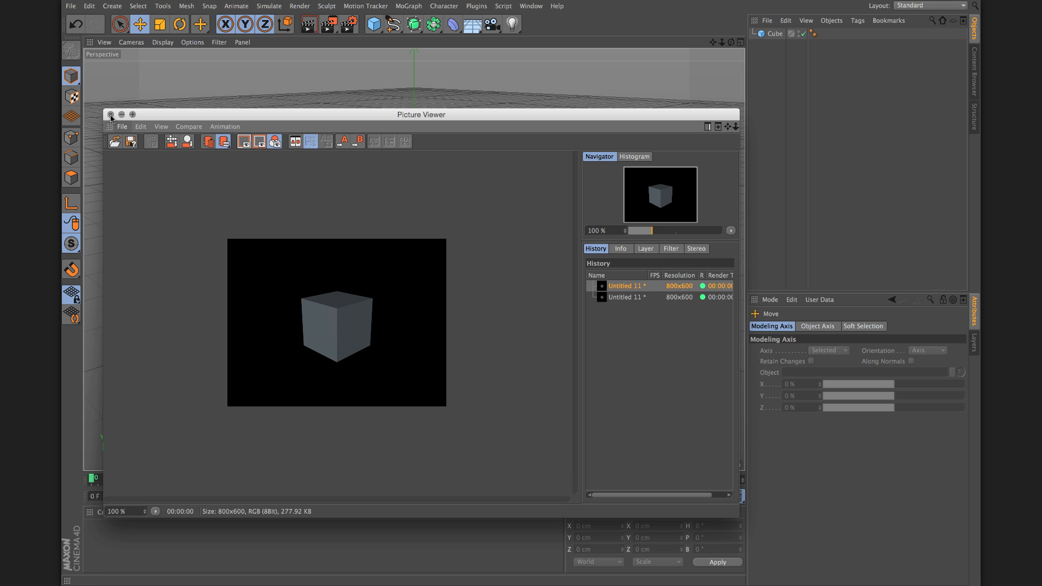
click(111, 115)
- Use Render Region to render a rectangle over the upper part of the cube and the background behind it
drag(329, 24, 347, 42)
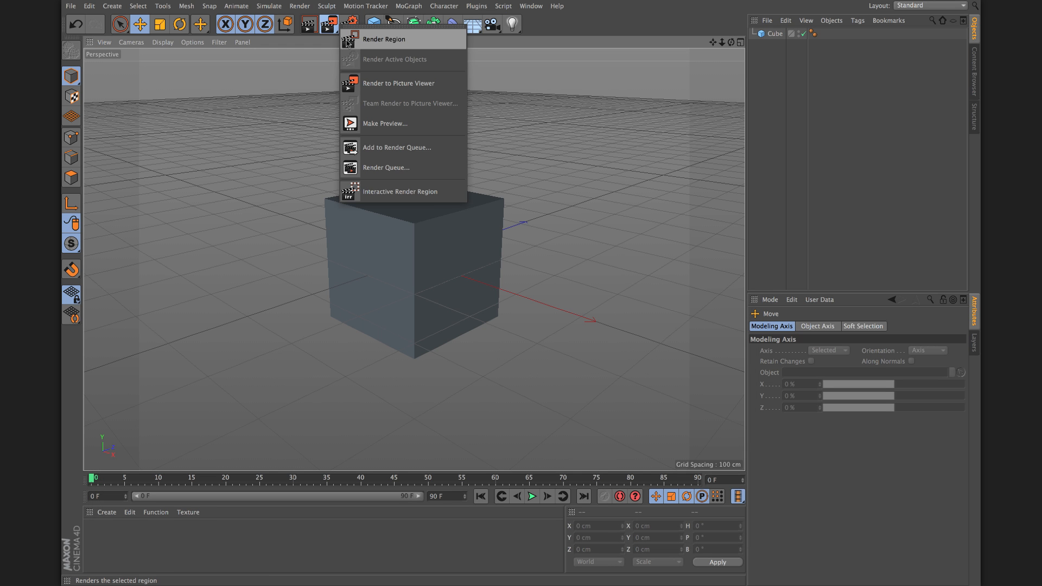
click(401, 45)
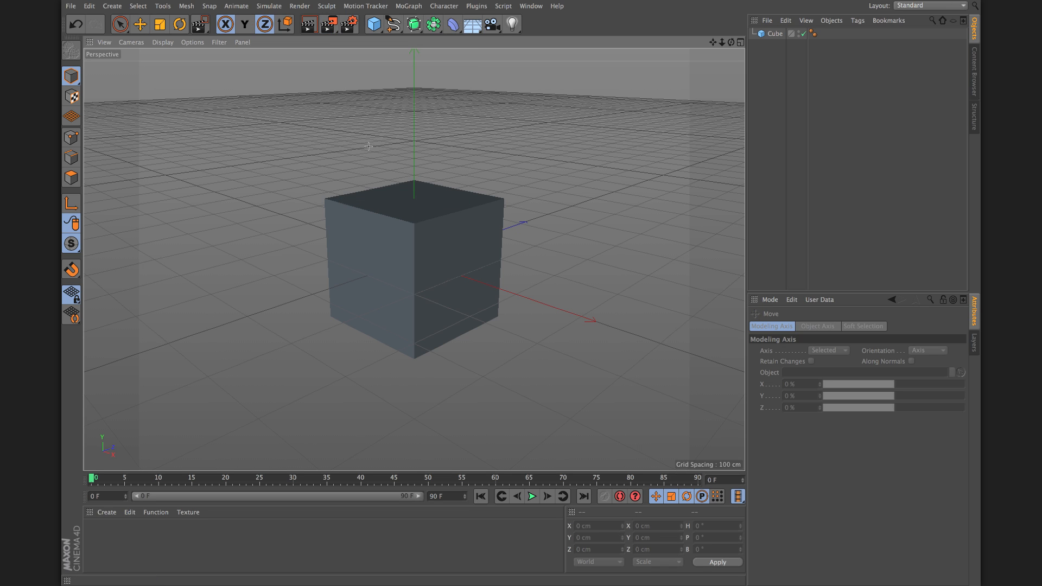
drag(242, 124, 487, 284)
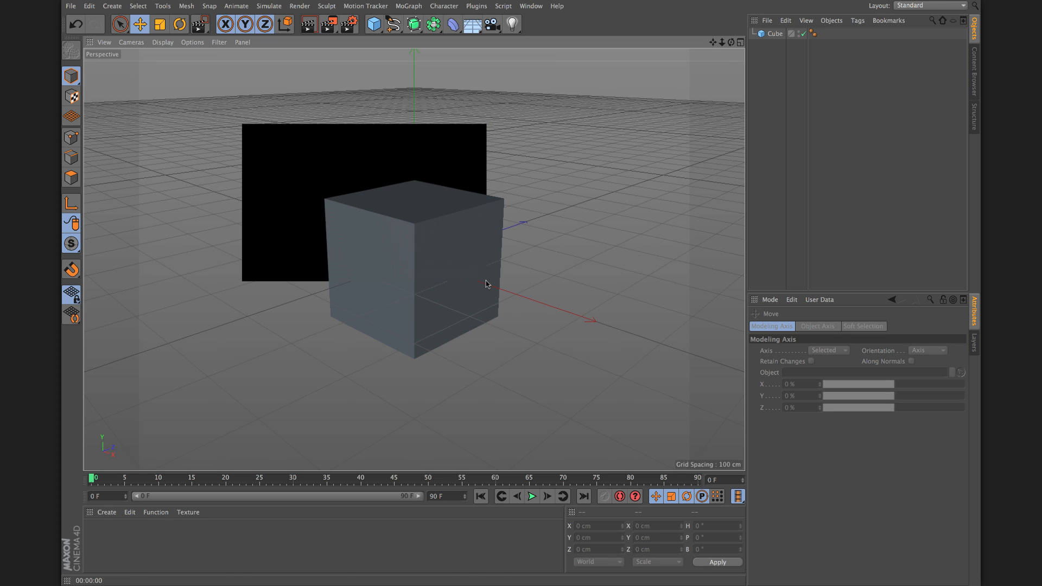
- Try the Interactive Render Region by shifting it partly off the cube, then select the cube and turn the region off
click(329, 24)
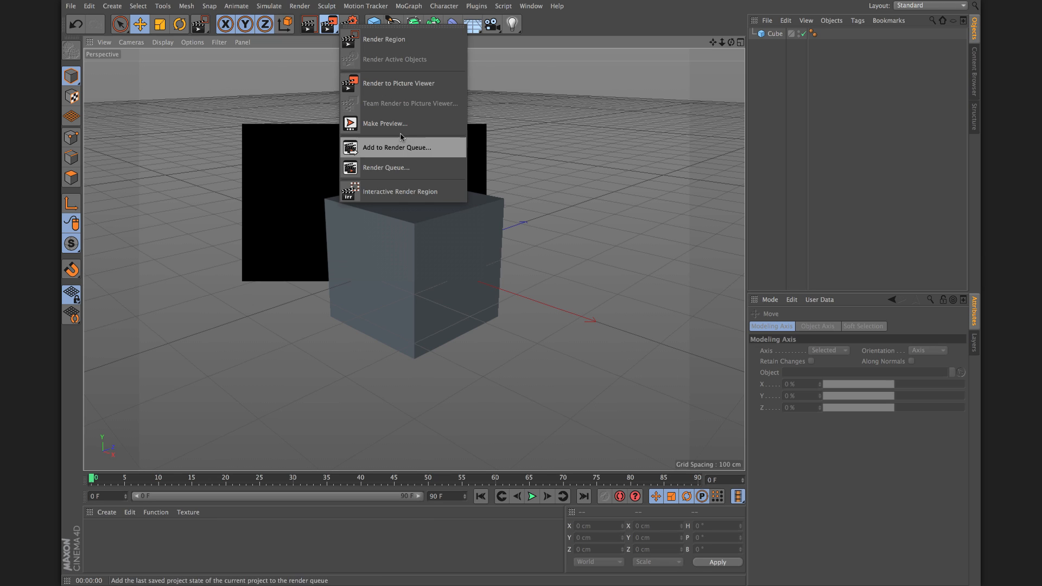
click(401, 192)
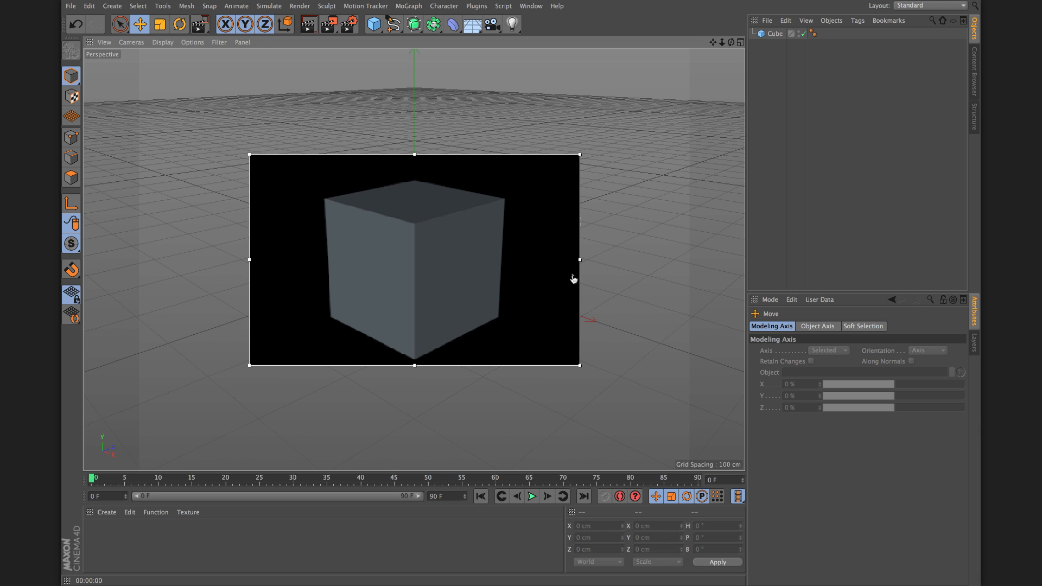
click(573, 325)
drag(455, 155, 354, 105)
click(472, 284)
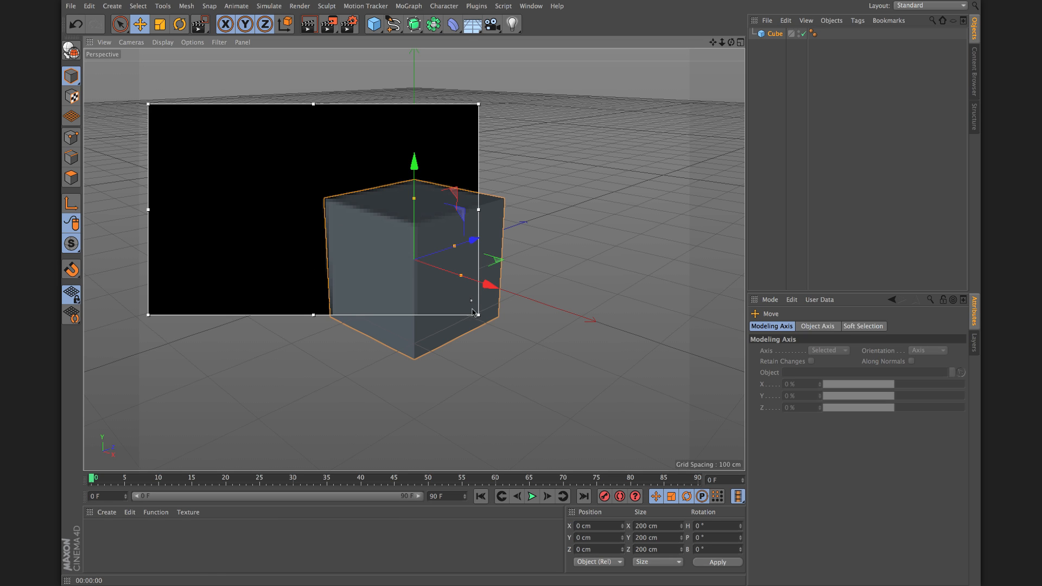
drag(328, 24, 384, 196)
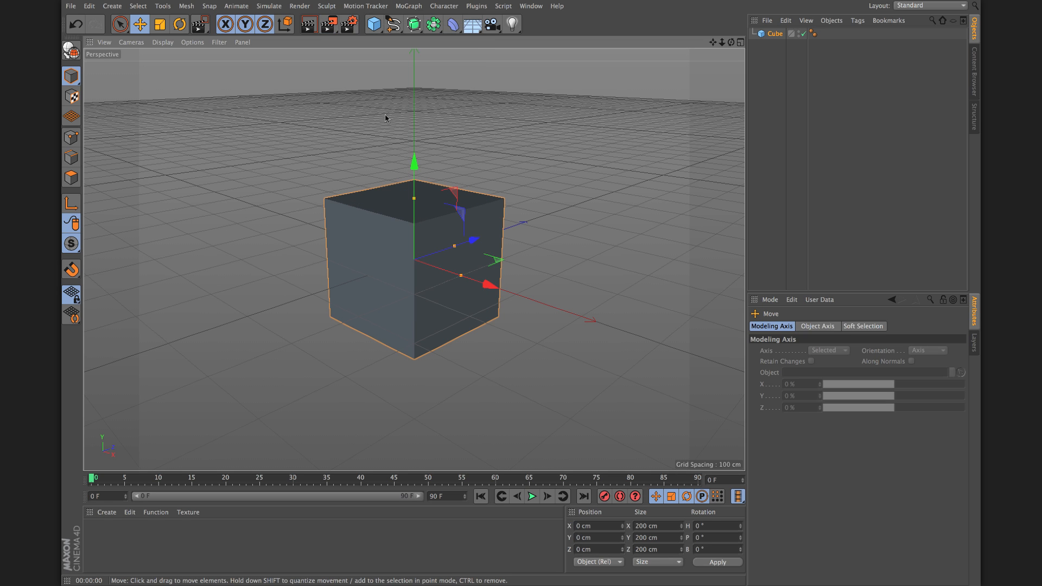
- Examine the Output page and the available effects in the render settings, and close the settings unchanged
click(348, 27)
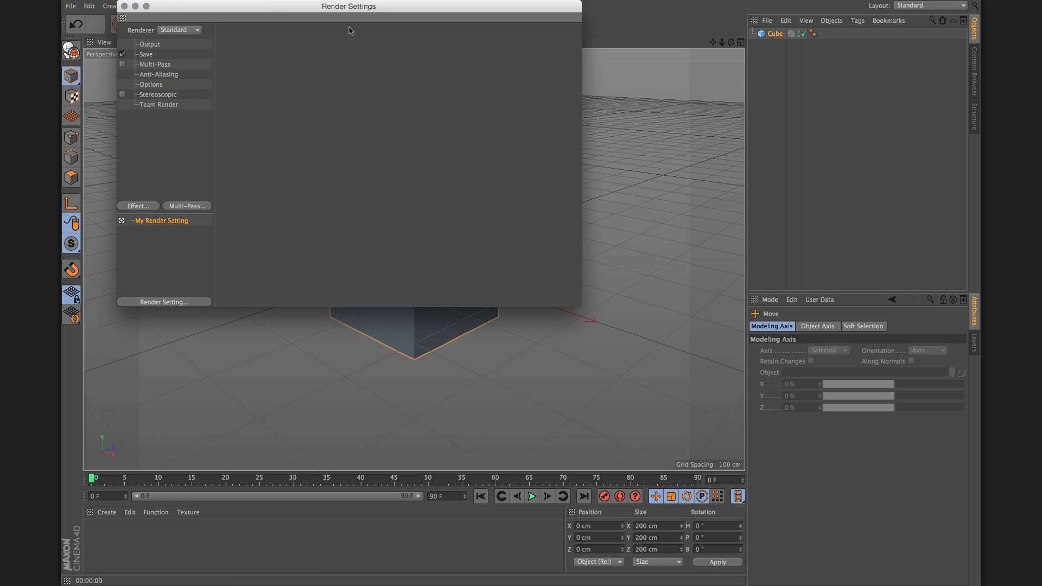
drag(265, 7, 599, 102)
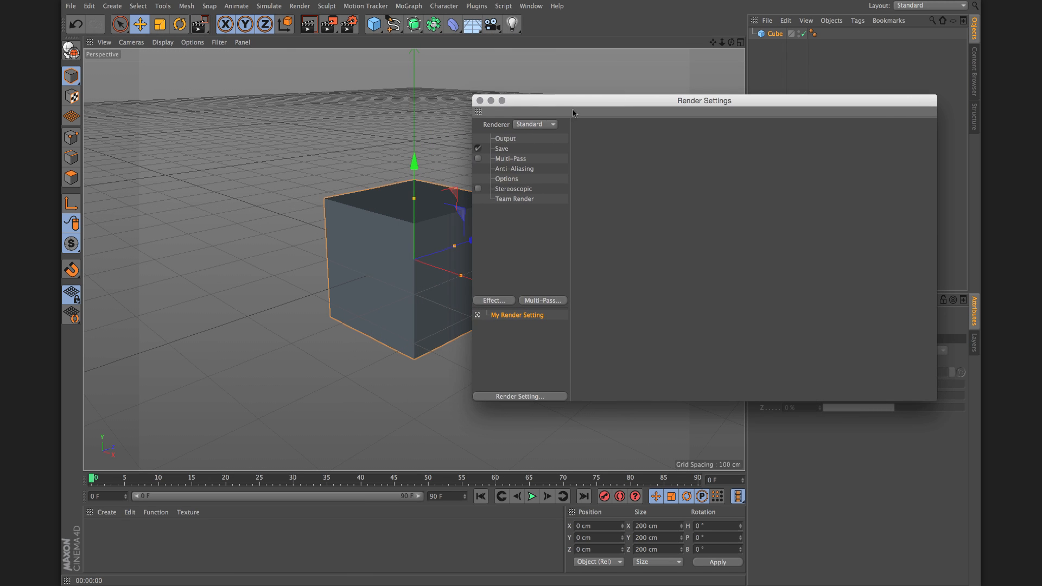
click(502, 142)
drag(536, 103, 580, 96)
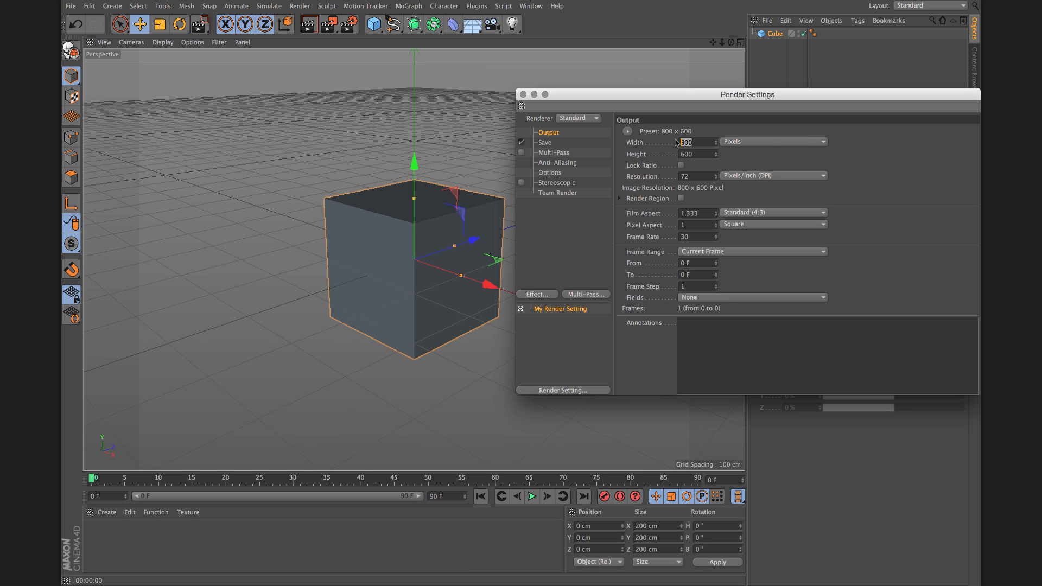
click(535, 294)
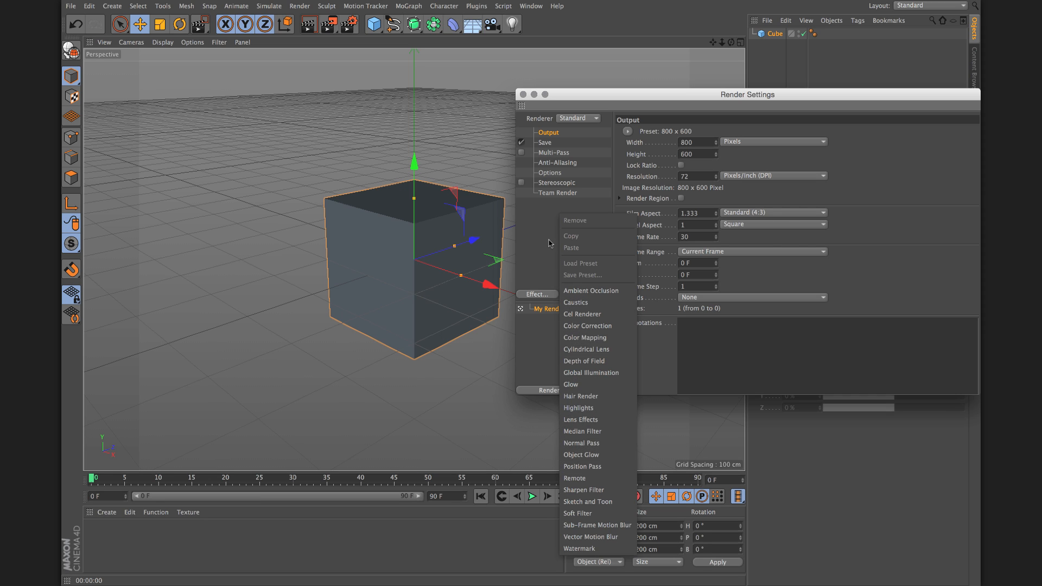
click(549, 240)
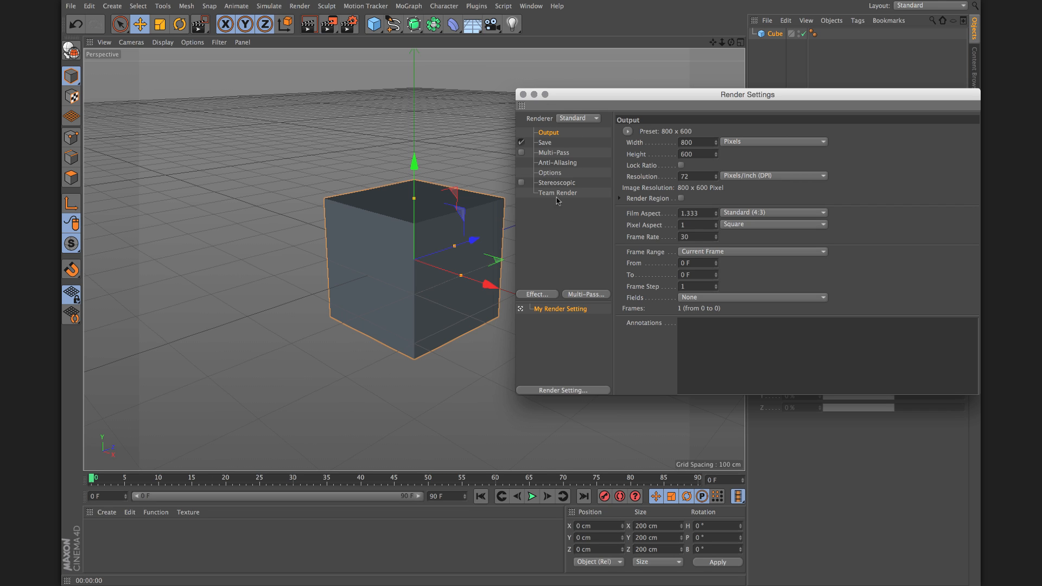
drag(600, 108, 469, 99)
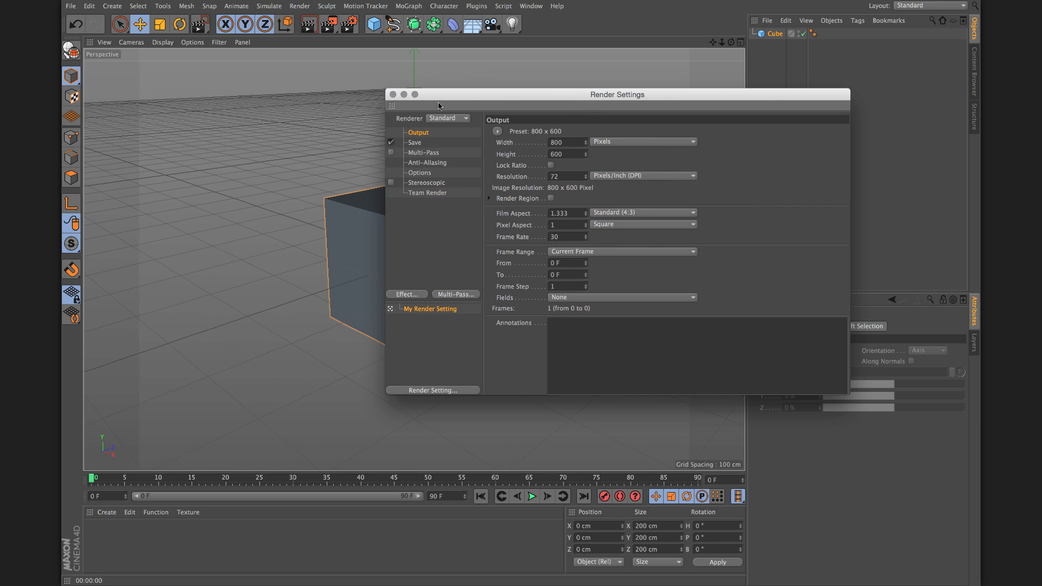
click(393, 95)
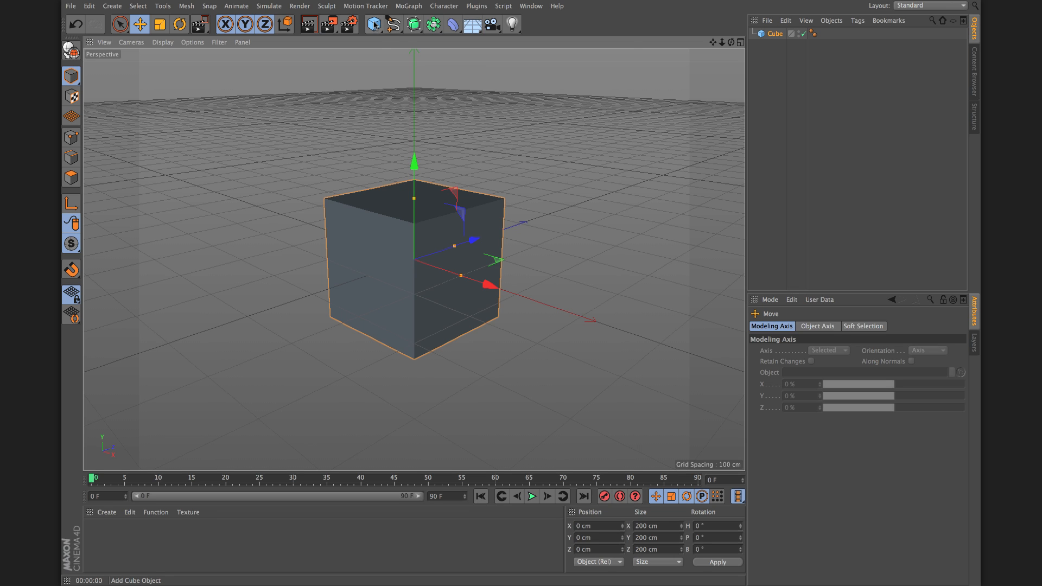
- Resize the cube with its size handles to about 126.8 cm in X, 153.4 cm in Y and 327.4 cm in Z
click(374, 24)
drag(455, 249, 427, 216)
drag(461, 275, 443, 270)
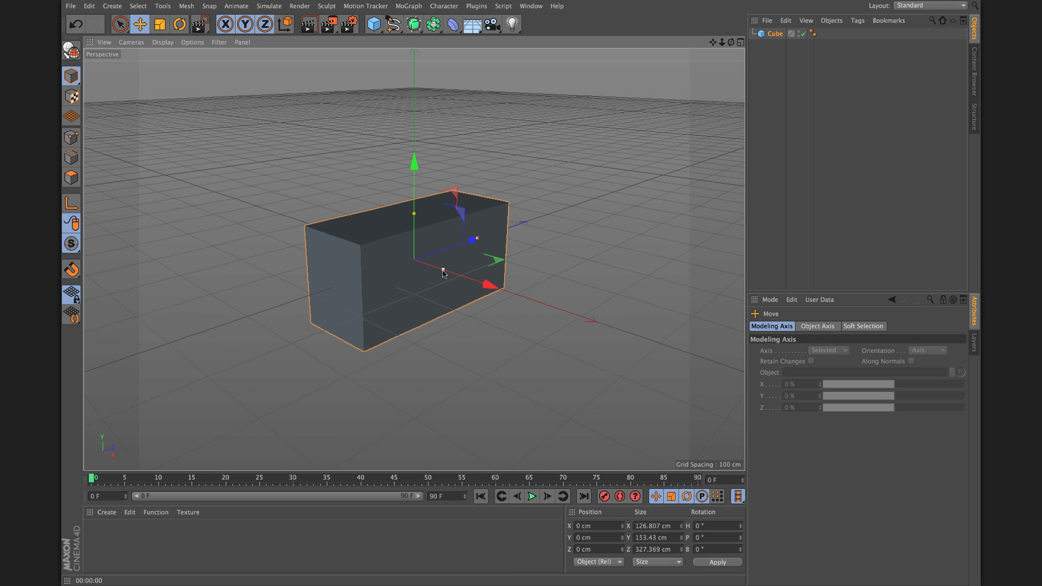
- Add a Sphere with a radius of about 88.9 cm and move it behind the cube to about Z 438.7 cm
click(375, 28)
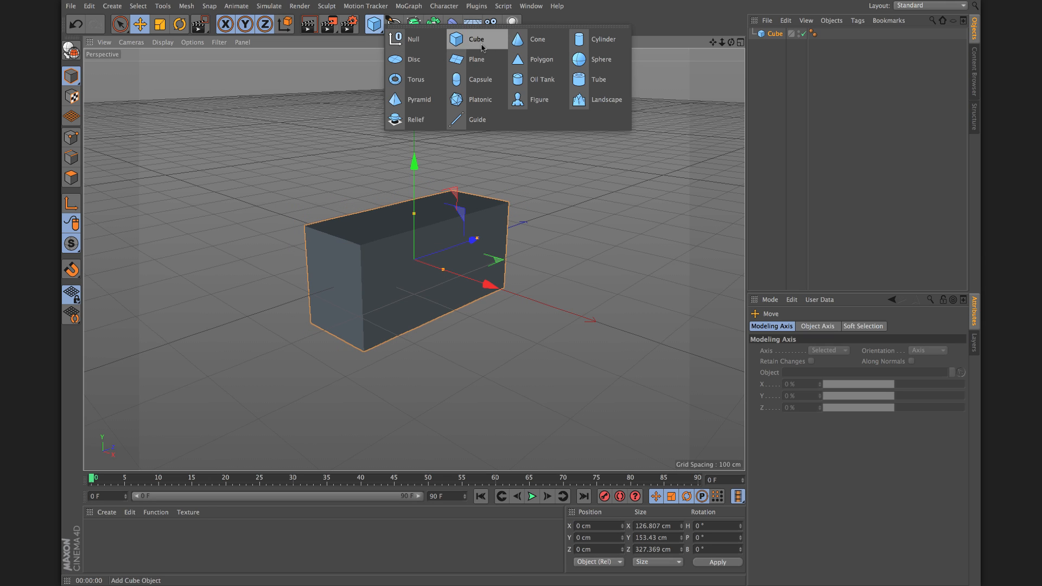
click(584, 61)
drag(472, 239, 596, 219)
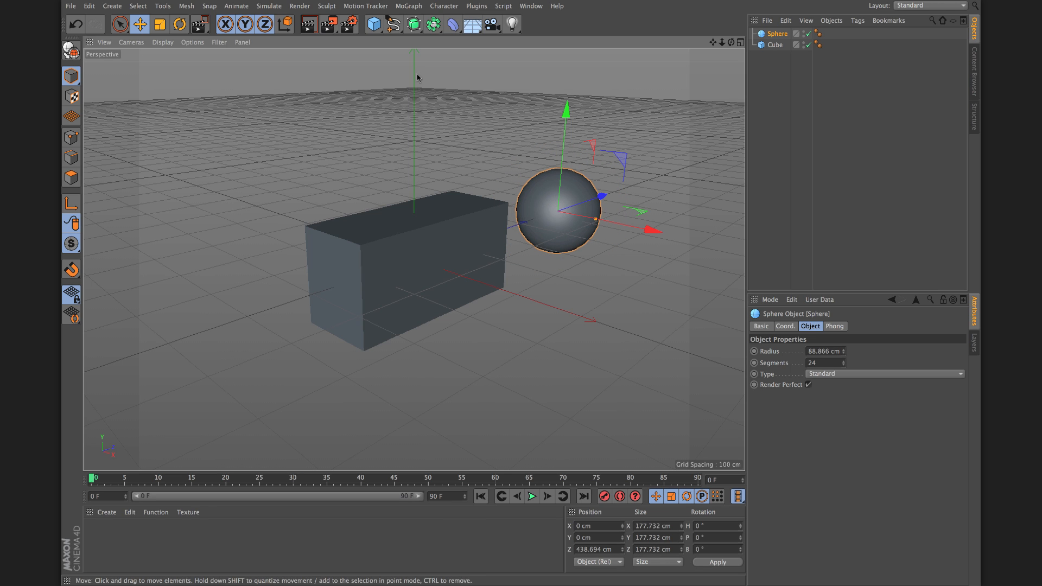
- Add a Pyramid and move it in front of the cube along the Z axis to about -331 cm
click(374, 24)
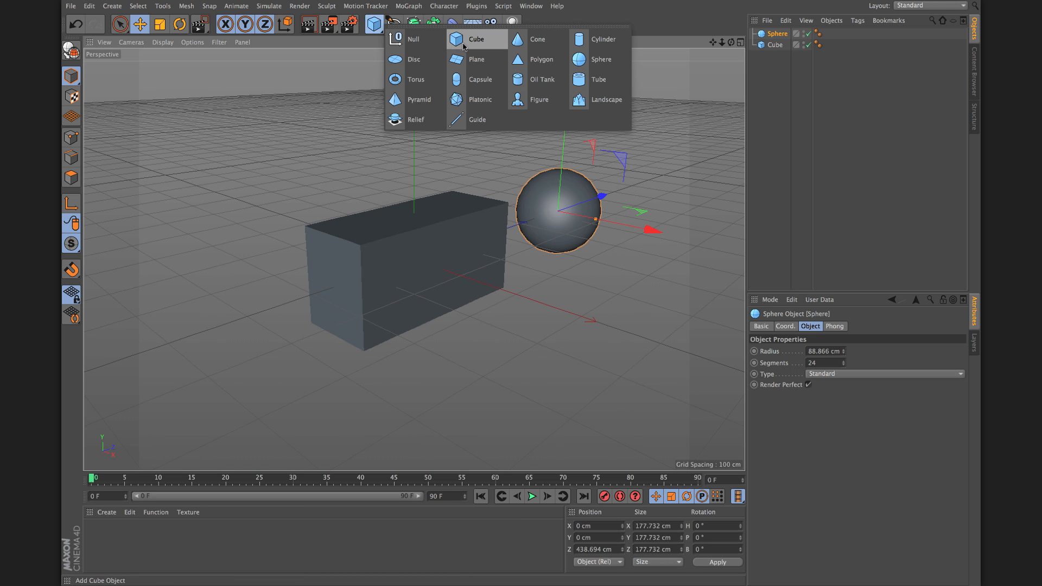
click(414, 99)
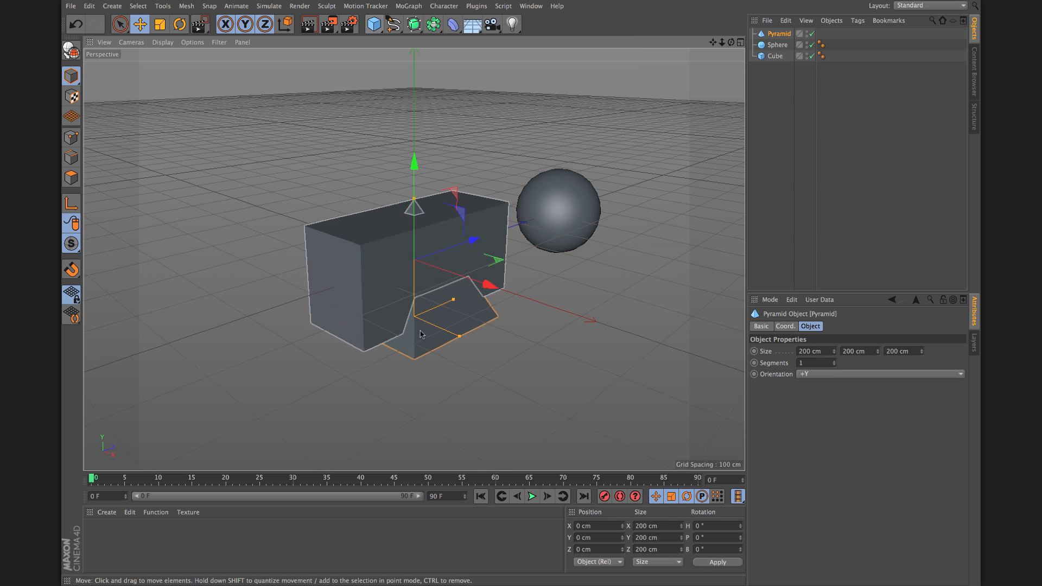
drag(481, 254, 294, 282)
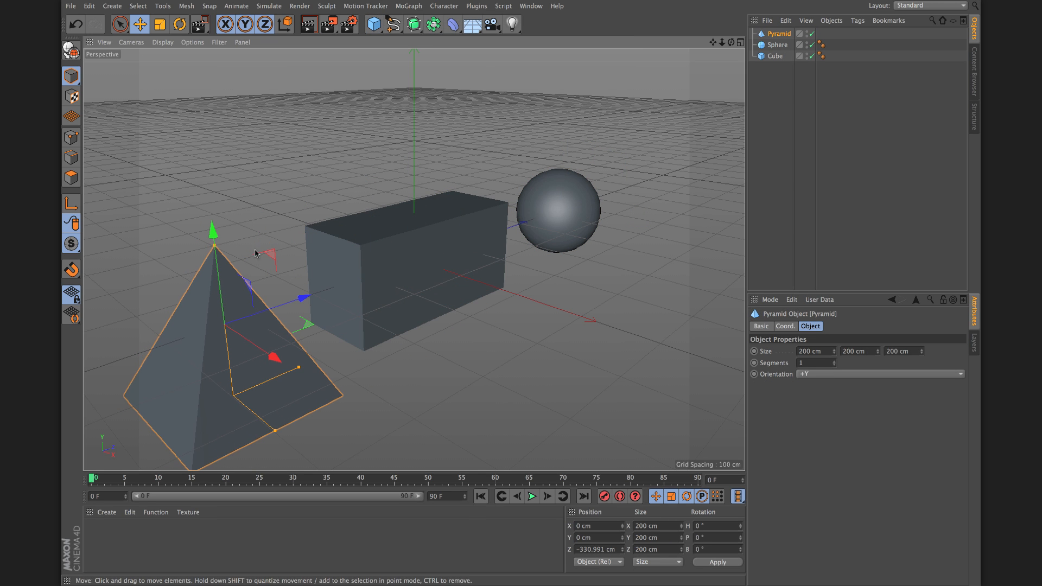
- Resize the pyramid with its handles to about 246.4 cm in X, 136.3 cm in Y and 175.5 cm in Z
drag(213, 247, 216, 275)
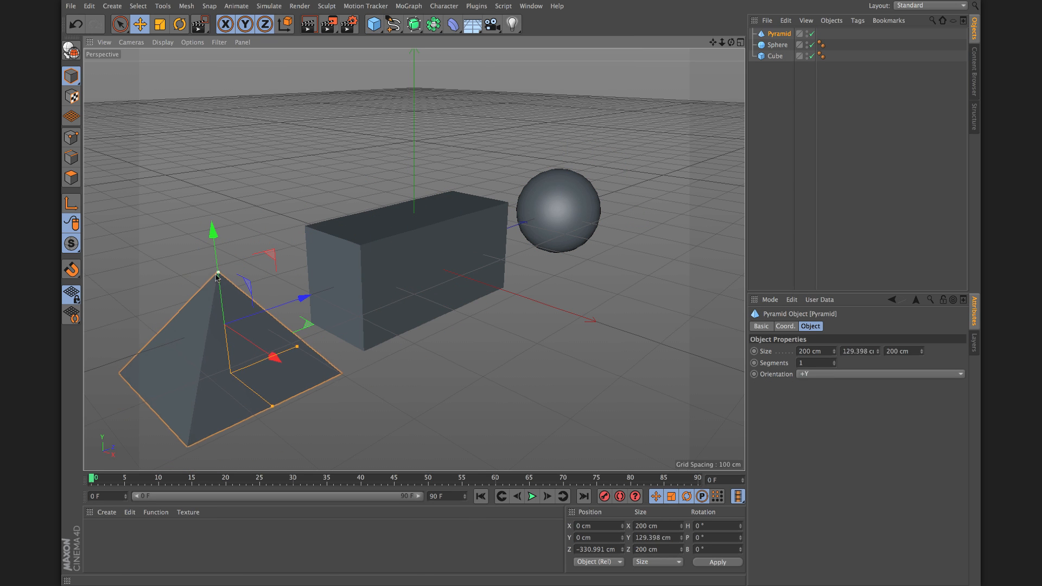
mouse_move(273, 406)
mouse_down()
mouse_move(251, 396)
mouse_move(283, 416)
mouse_up()
mouse_move(296, 347)
mouse_down()
mouse_move(258, 365)
mouse_move(290, 351)
mouse_up()
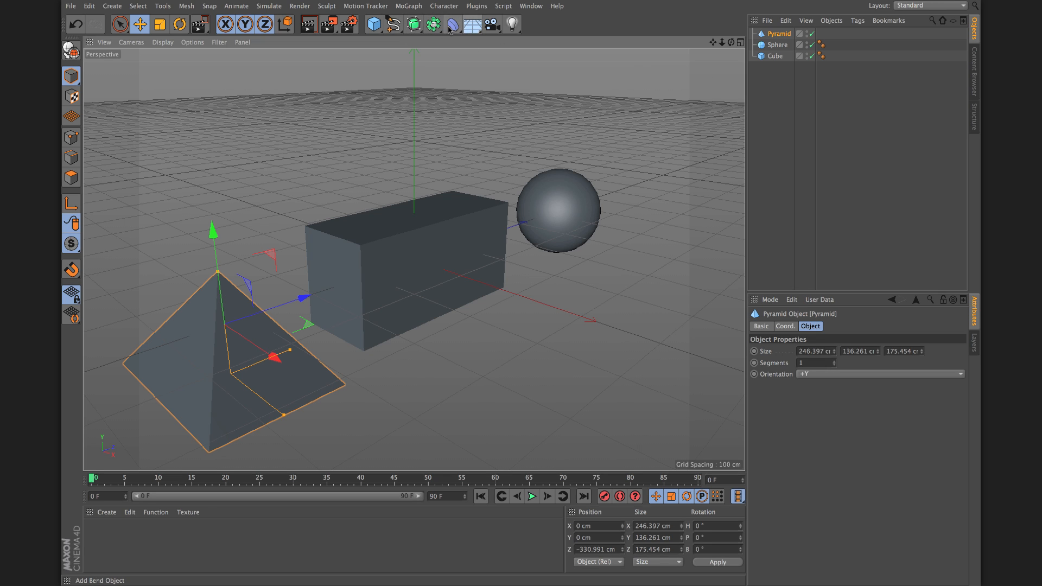
- Add a Floor object to the scene with the cube, sphere and pyramid
click(471, 28)
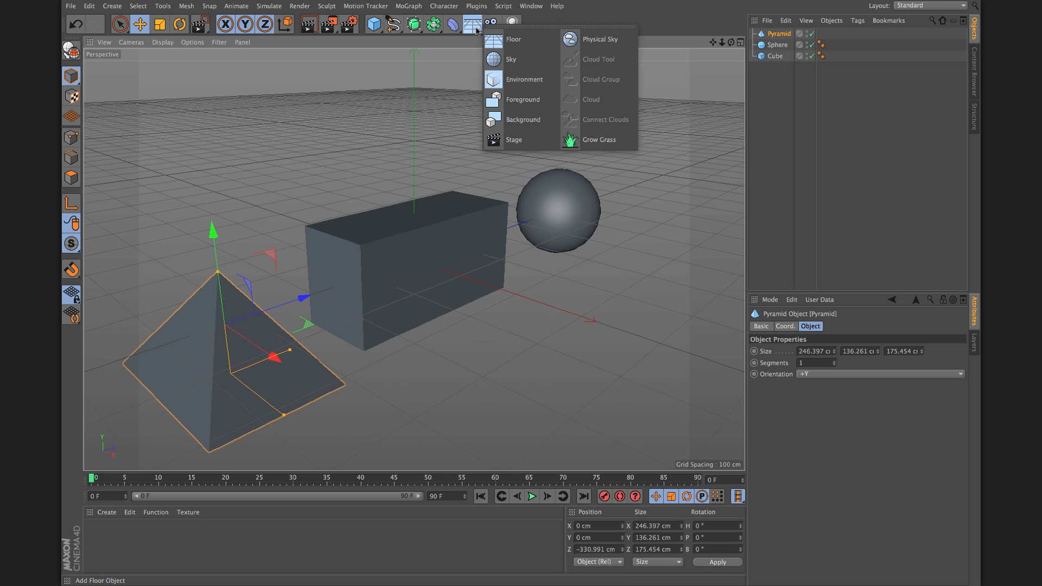
click(515, 43)
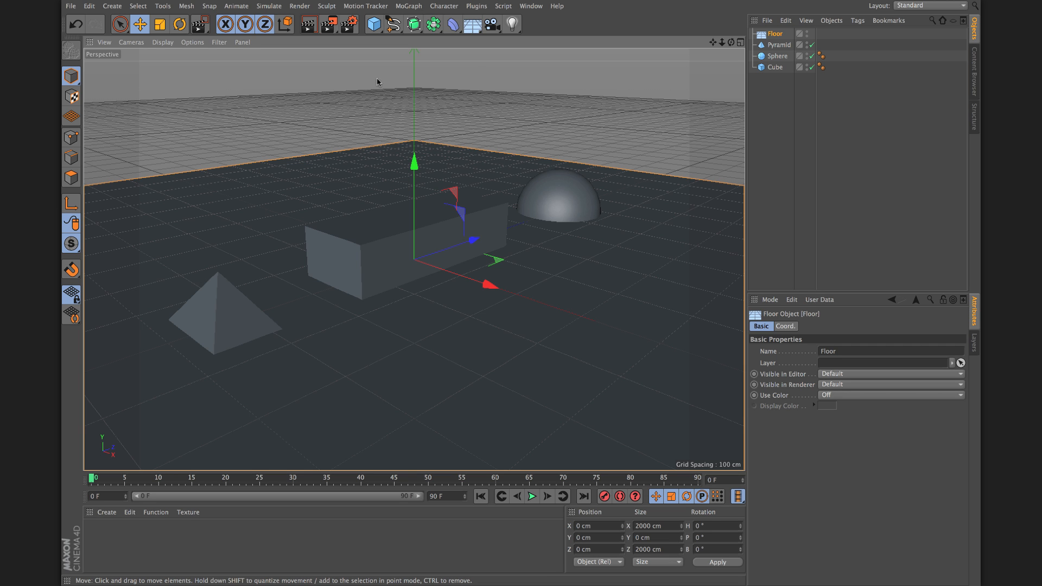
- Render the active perspective view from a low angle and deselect the floor
drag(731, 42, 731, 75)
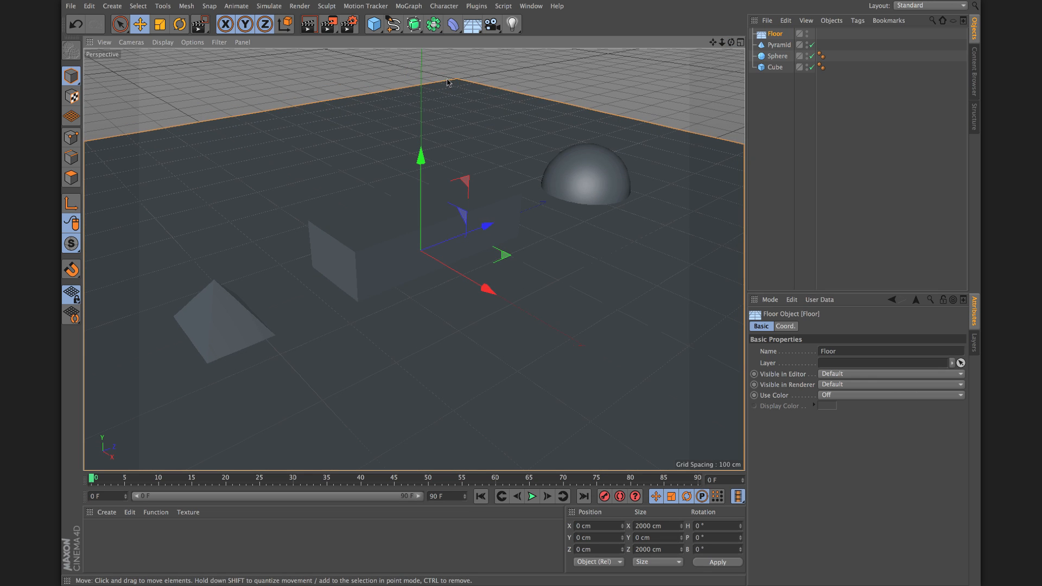
drag(731, 43, 730, 28)
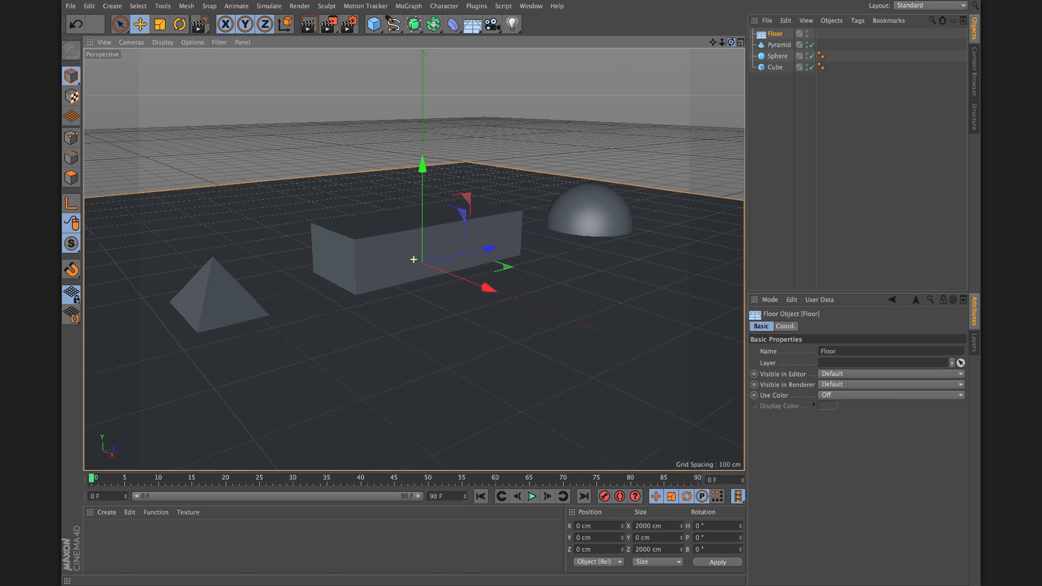
click(308, 25)
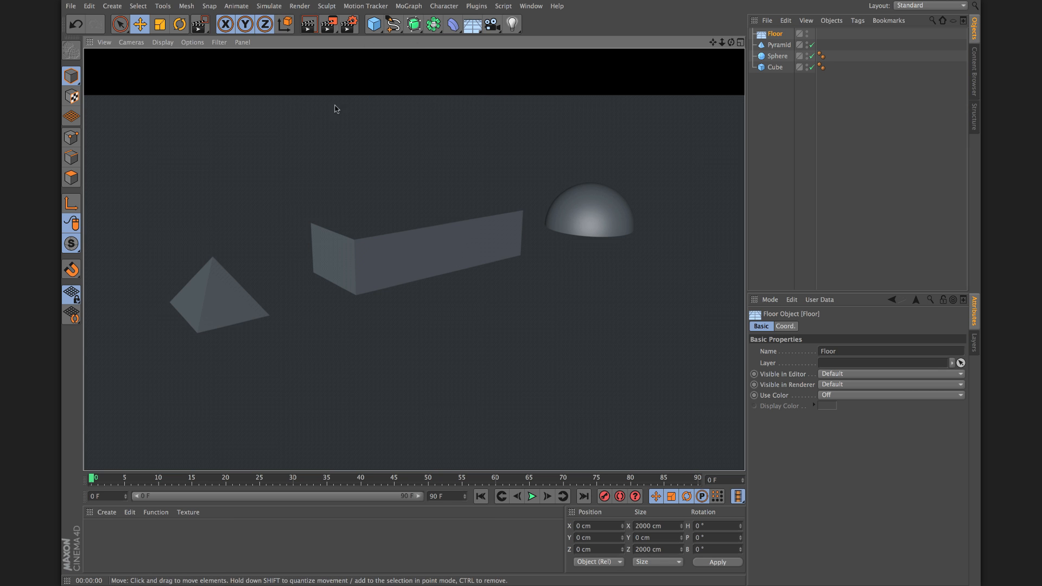
click(623, 100)
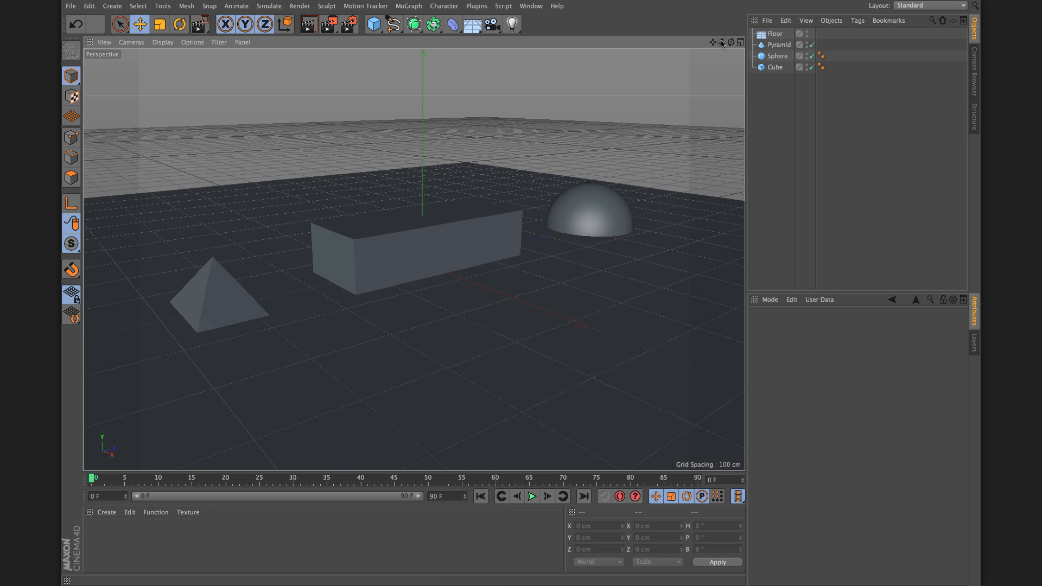
mouse_move(731, 43)
mouse_down()
mouse_move(729, 73)
mouse_move(624, 39)
mouse_up()
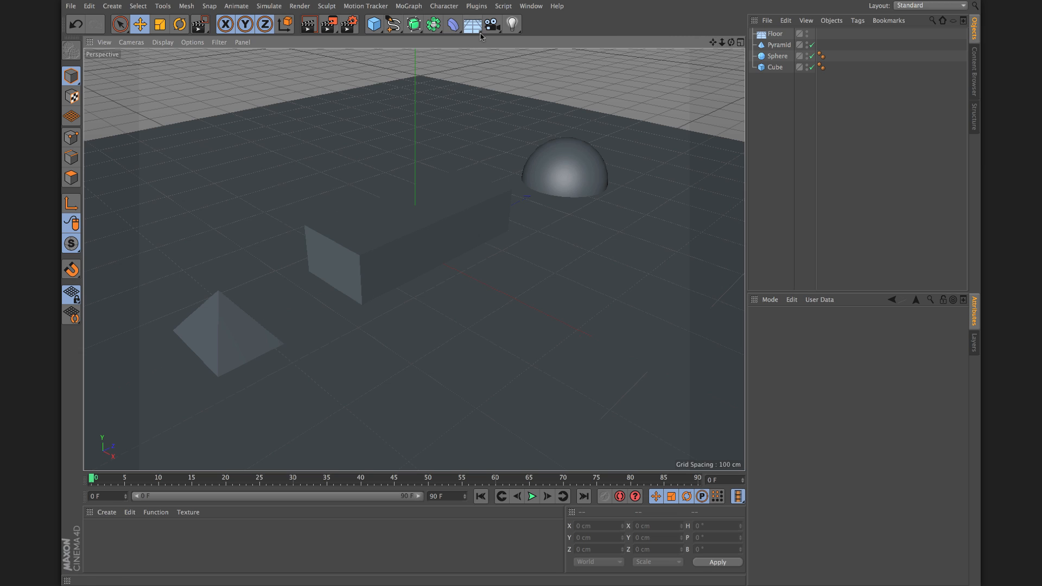
click(481, 33)
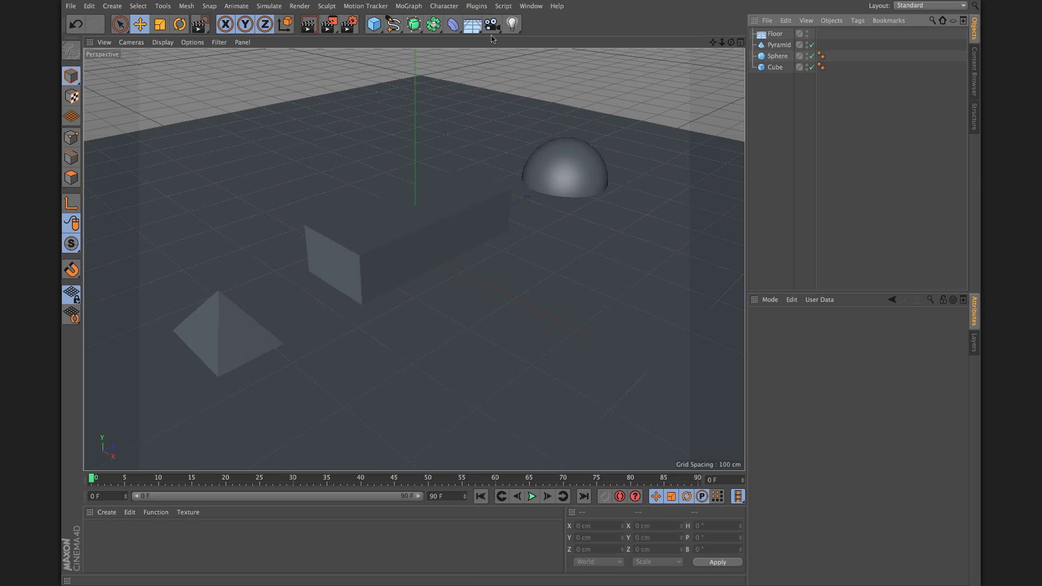
click(492, 24)
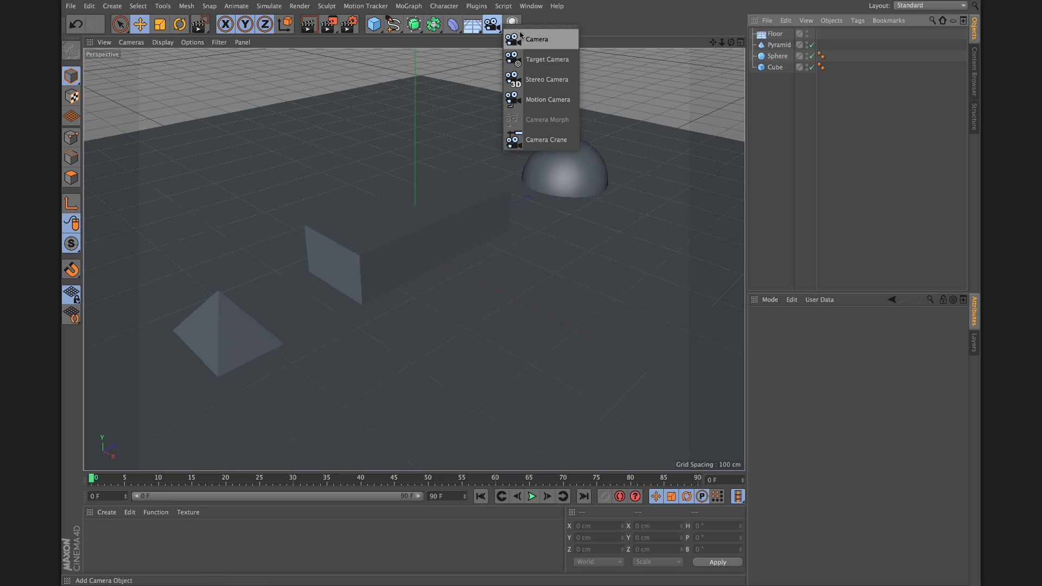
click(556, 21)
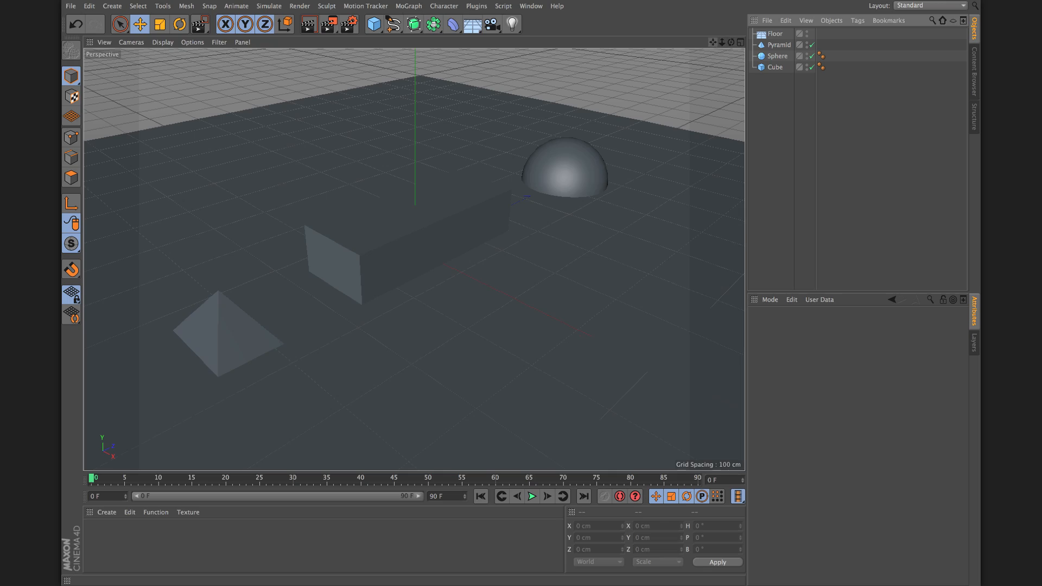
- Add a Camera object that takes over a perspective framing of the pyramid, cube, sphere and floor
mouse_move(713, 42)
mouse_down()
mouse_move(692, 30)
mouse_move(749, 65)
mouse_move(686, 51)
mouse_move(719, 72)
mouse_move(741, 43)
mouse_move(759, 43)
mouse_move(697, 43)
mouse_move(727, 43)
mouse_move(640, 11)
mouse_move(638, 35)
mouse_move(710, 36)
mouse_move(686, 41)
mouse_move(710, 18)
mouse_move(713, 30)
mouse_move(693, 34)
mouse_move(716, 26)
mouse_move(712, 43)
mouse_up()
mouse_move(722, 42)
mouse_down()
mouse_move(760, 42)
mouse_move(710, 42)
mouse_up()
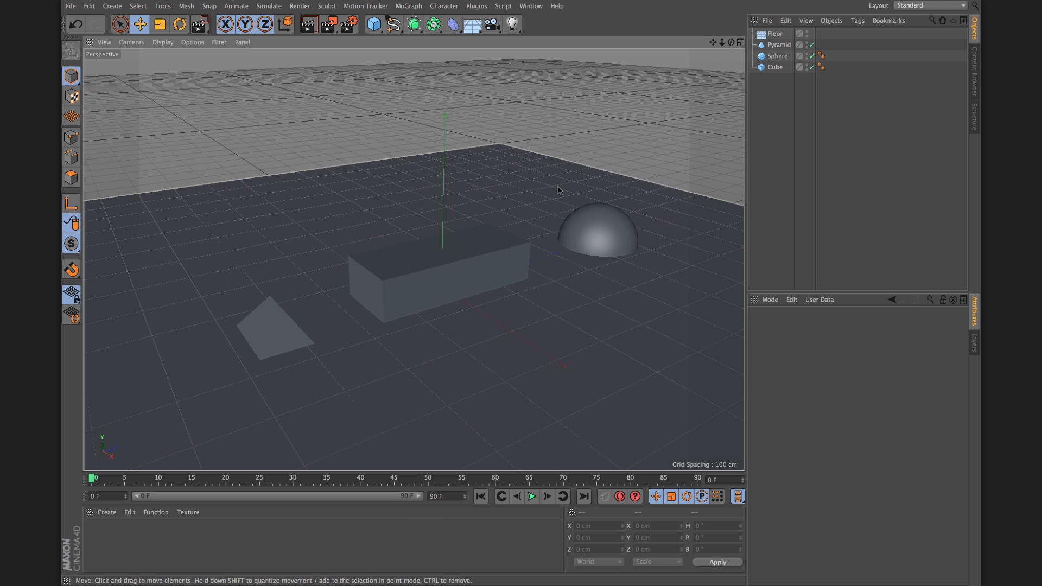
alt+middle_drag(433, 208, 432, 177)
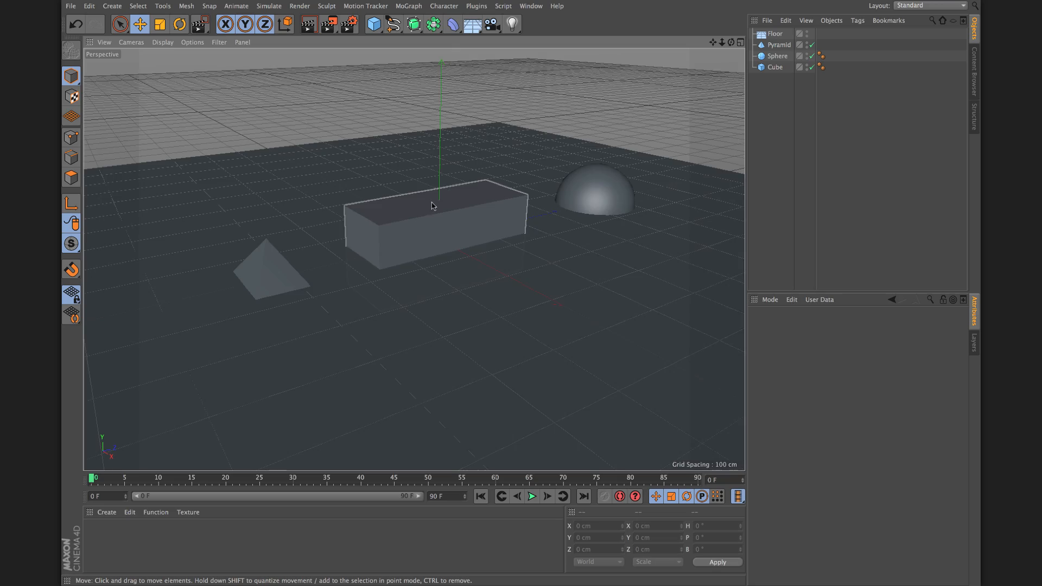
alt+right_drag(431, 203, 437, 156)
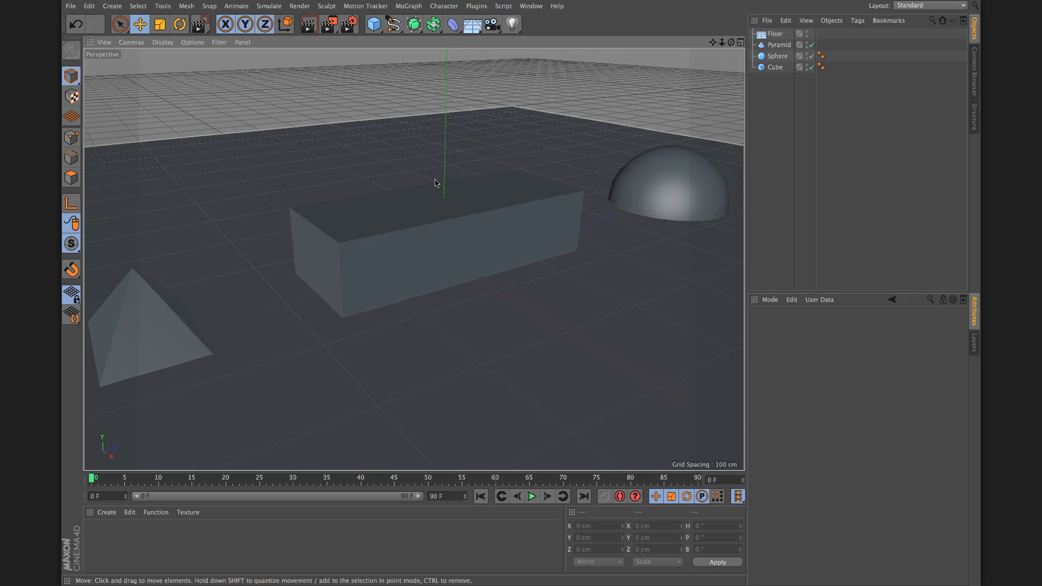
alt+drag(435, 180, 435, 188)
scroll(434, 190, down, 2)
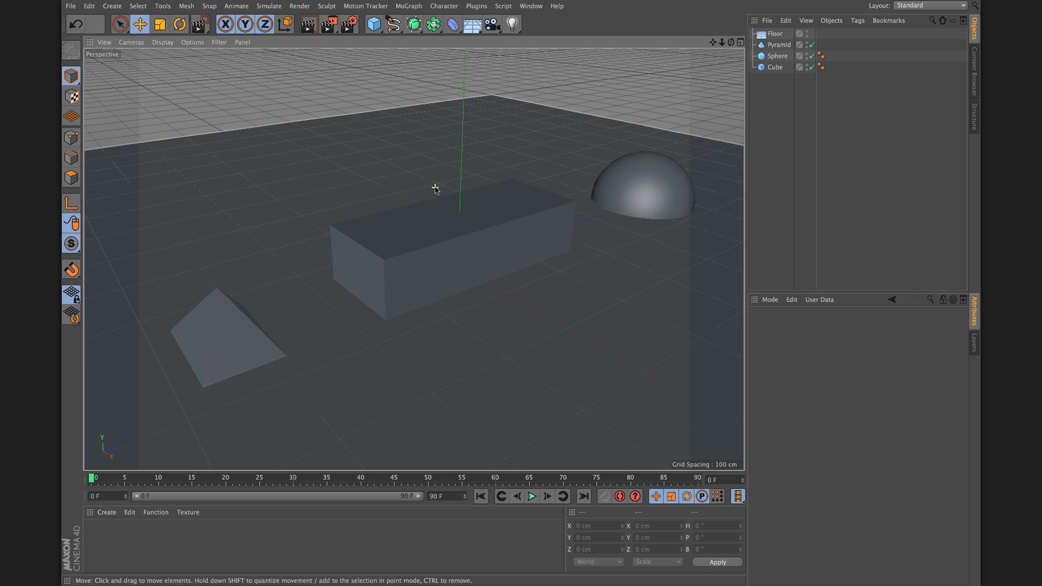
drag(712, 42, 689, 44)
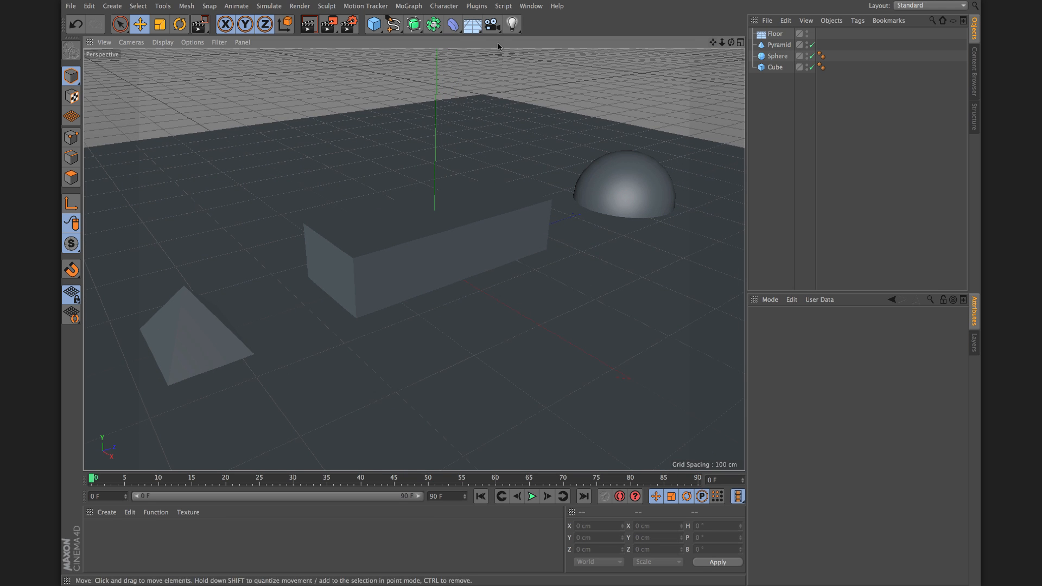
click(488, 33)
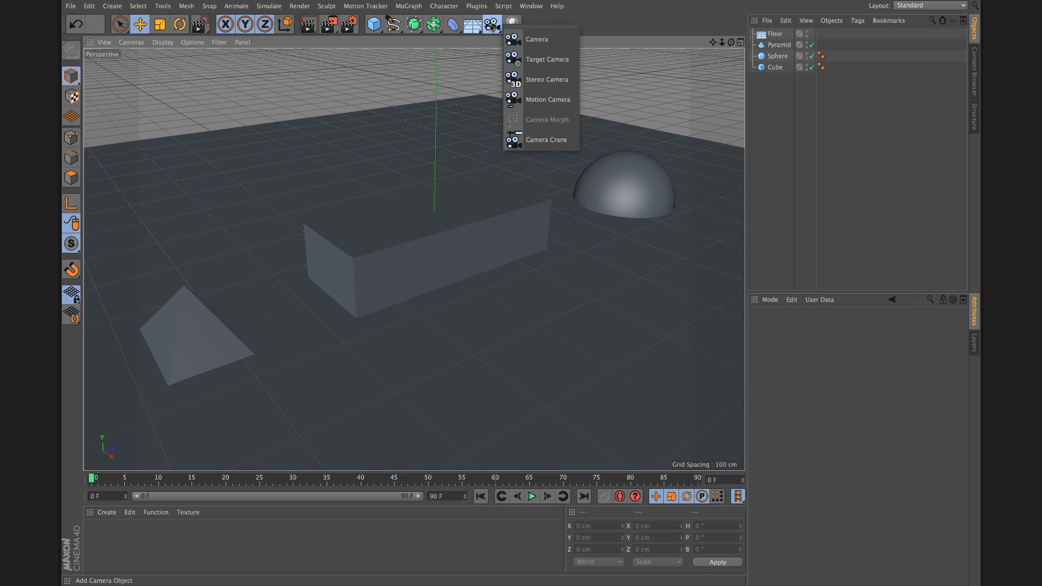
click(531, 46)
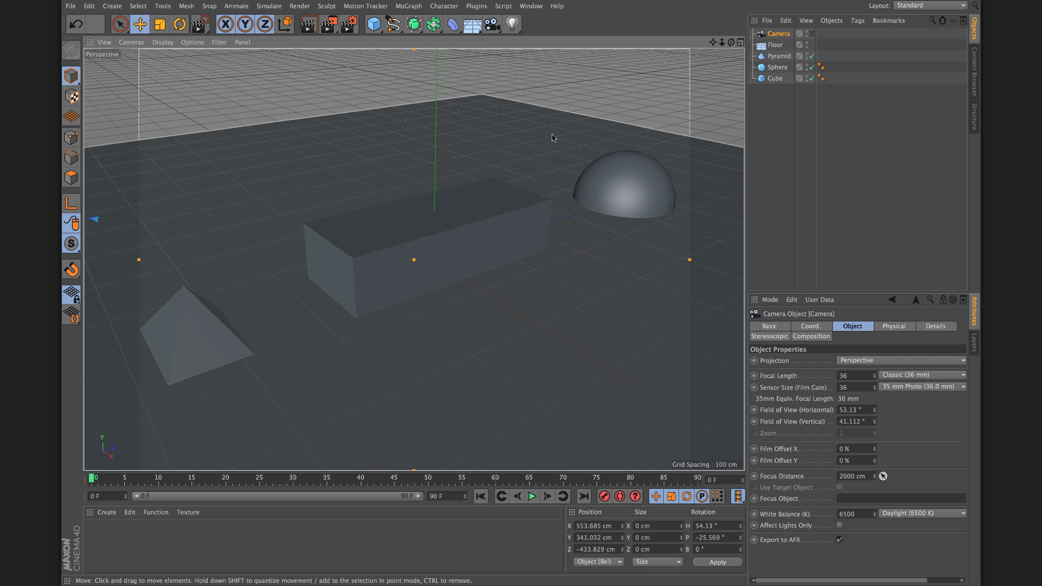
- Look through the camera and reframe it to about X 389, Y 496.4, Z -773.8 cm, heading 37.1° and pitch -33.4°
scroll(551, 138, down, 3)
alt+drag(532, 158, 413, 179)
scroll(517, 164, down, 2)
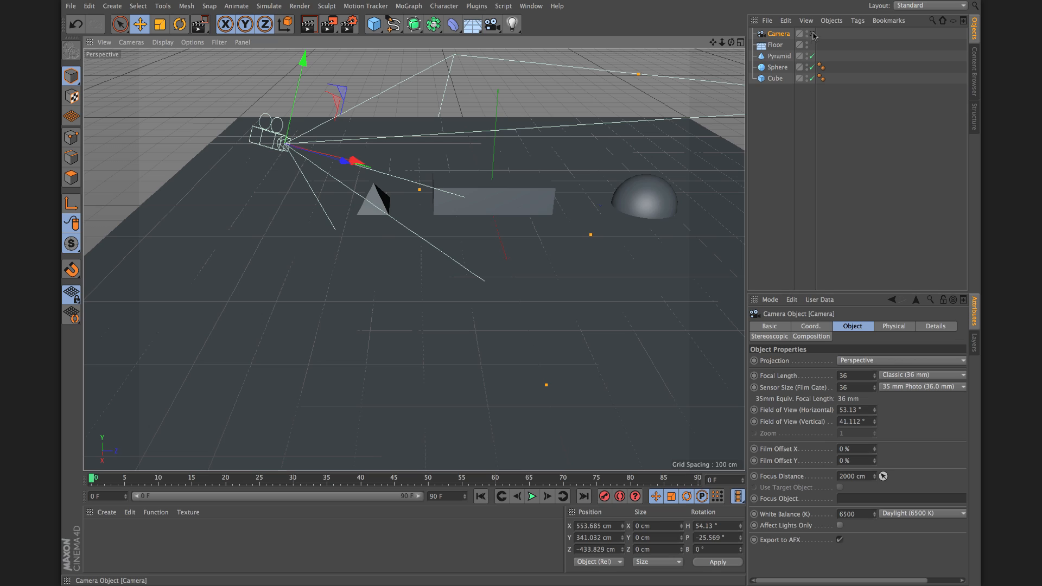
click(812, 34)
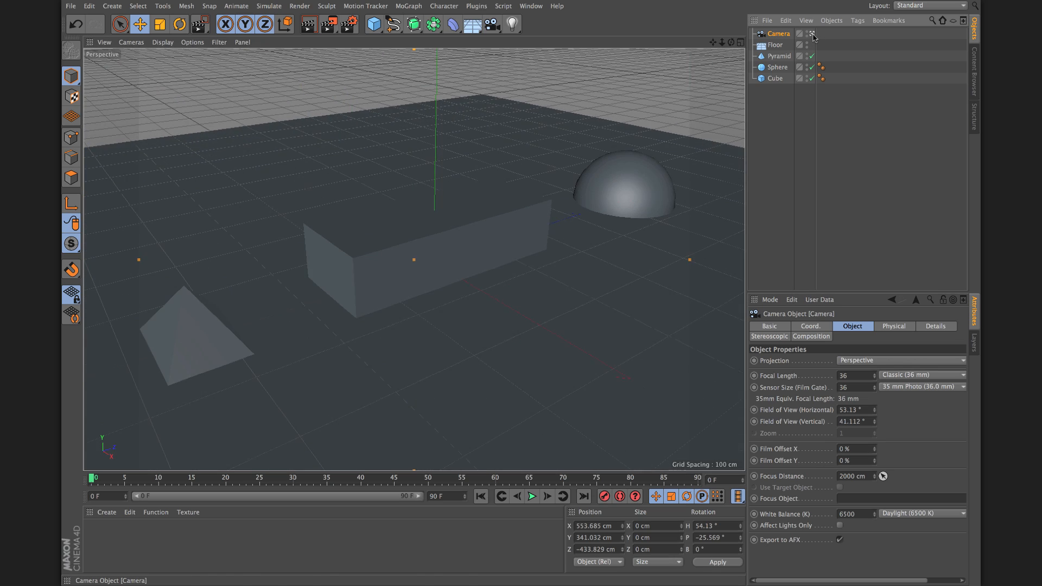
alt+middle_drag(498, 221, 521, 186)
alt+drag(529, 191, 563, 189)
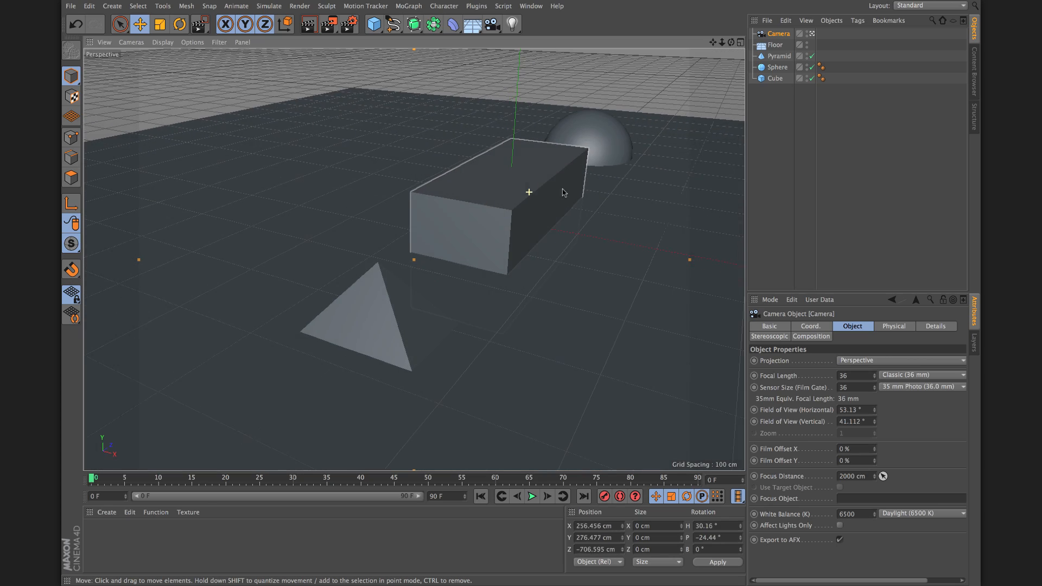
alt+right_drag(483, 197, 498, 209)
alt+middle_drag(497, 209, 416, 211)
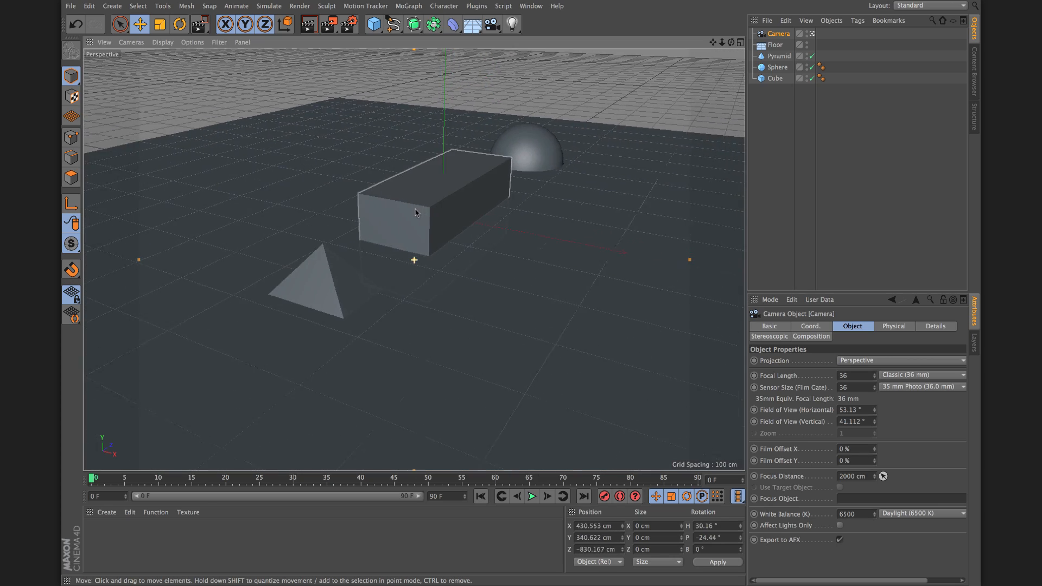
alt+drag(441, 213, 431, 214)
mouse_move(432, 216)
alt+middle_down()
mouse_move(398, 235)
mouse_move(434, 220)
alt+middle_up()
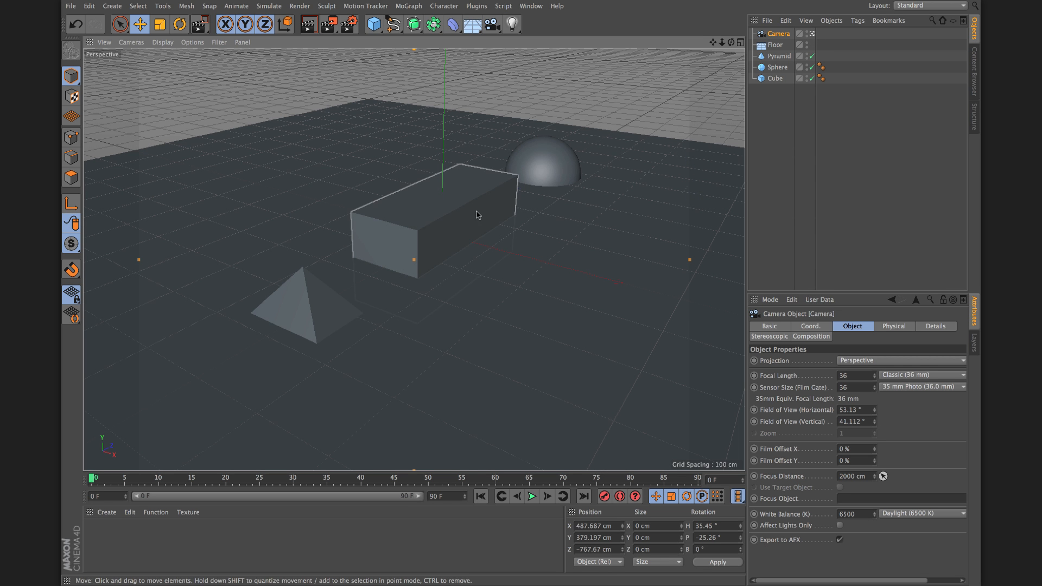
alt+drag(478, 214, 461, 235)
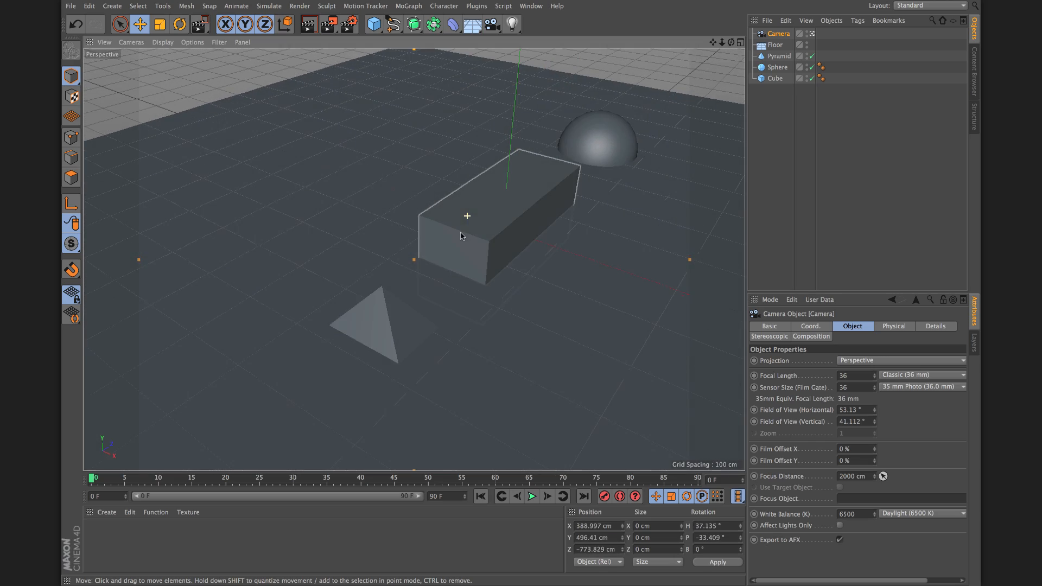
- Reframe the camera to about X 601.5, Y 306.8, Z -611.8 cm, heading 44.8°, pitch -21.6°, and return to the default view
click(812, 34)
alt+drag(428, 189, 402, 192)
click(812, 34)
mouse_move(380, 233)
alt+mouse_down()
mouse_move(469, 237)
mouse_move(408, 224)
mouse_move(374, 233)
mouse_move(385, 244)
alt+mouse_up()
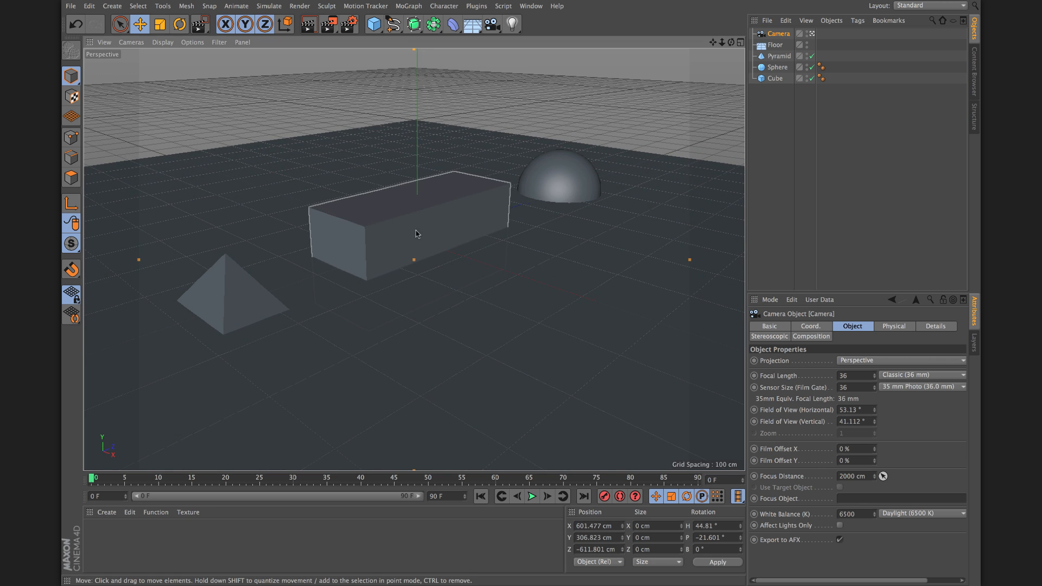
click(812, 33)
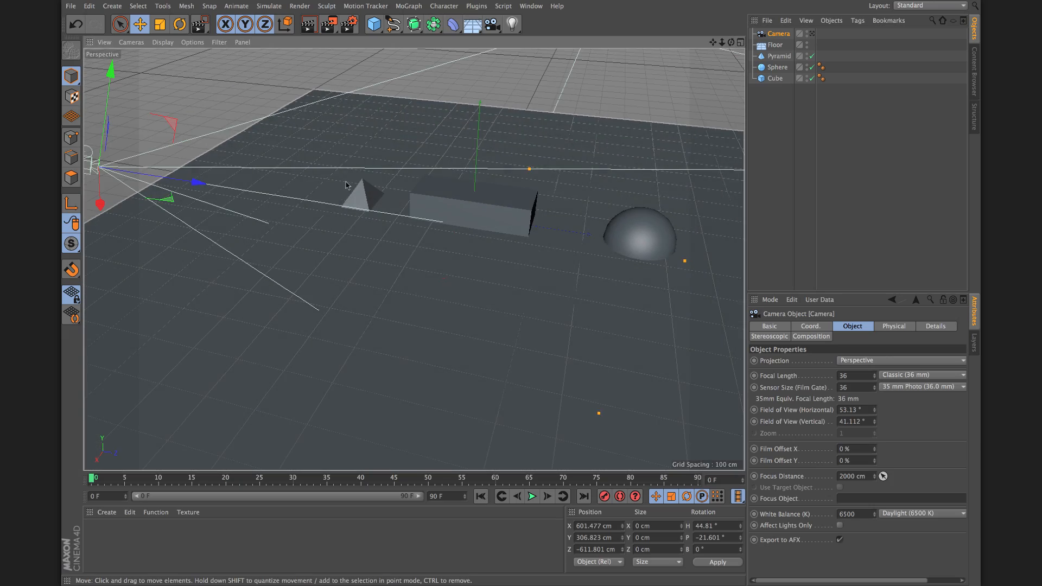
scroll(381, 194, down, 3)
alt+drag(400, 200, 542, 223)
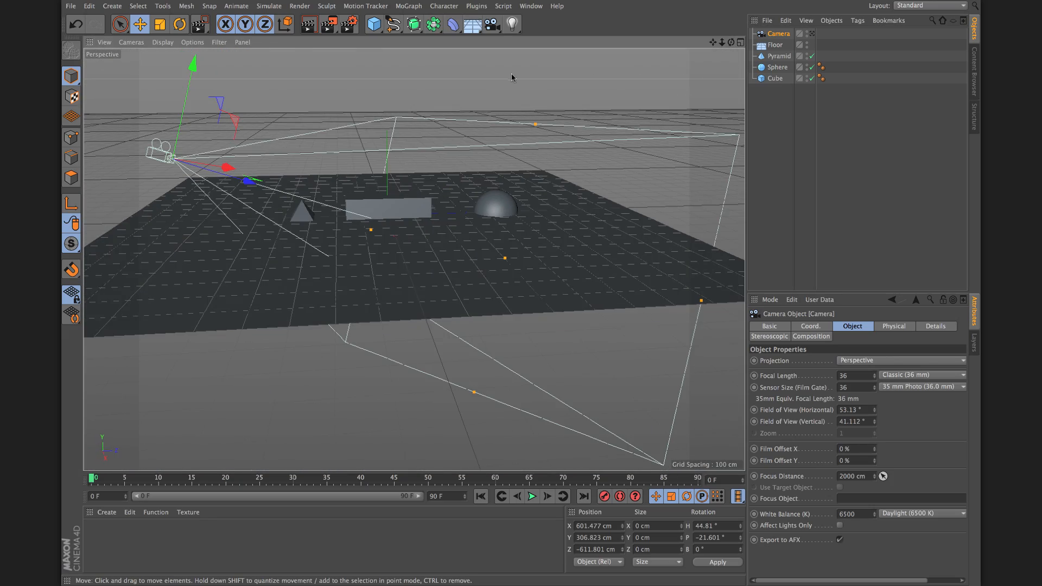
click(494, 33)
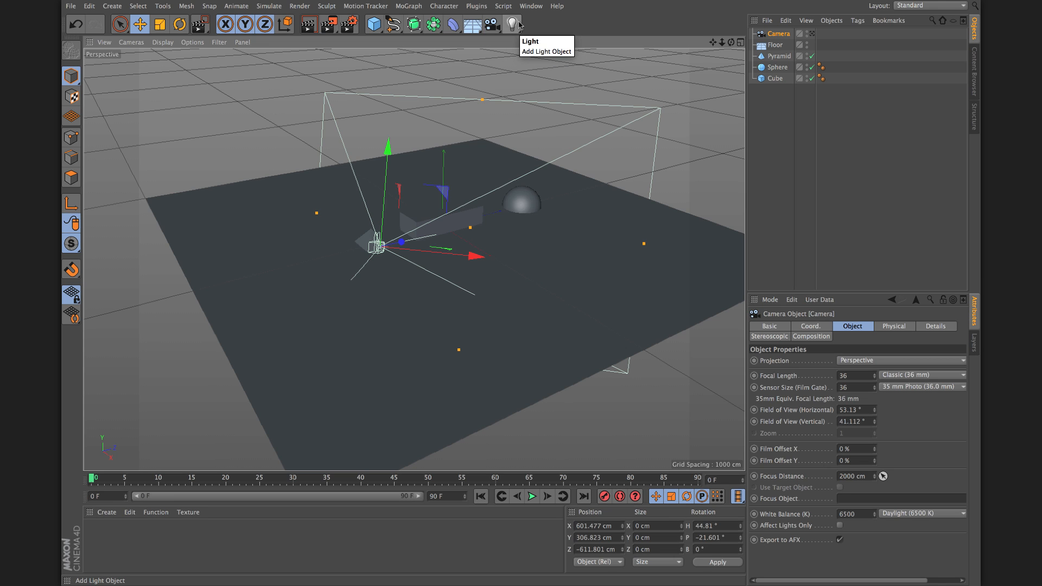
click(513, 25)
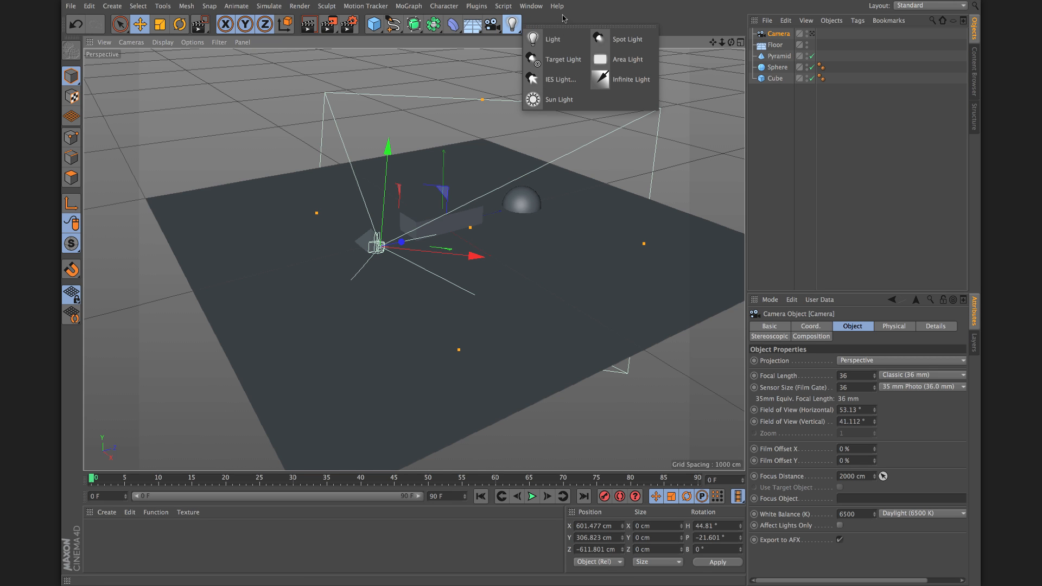
scroll(440, 220, up, 6)
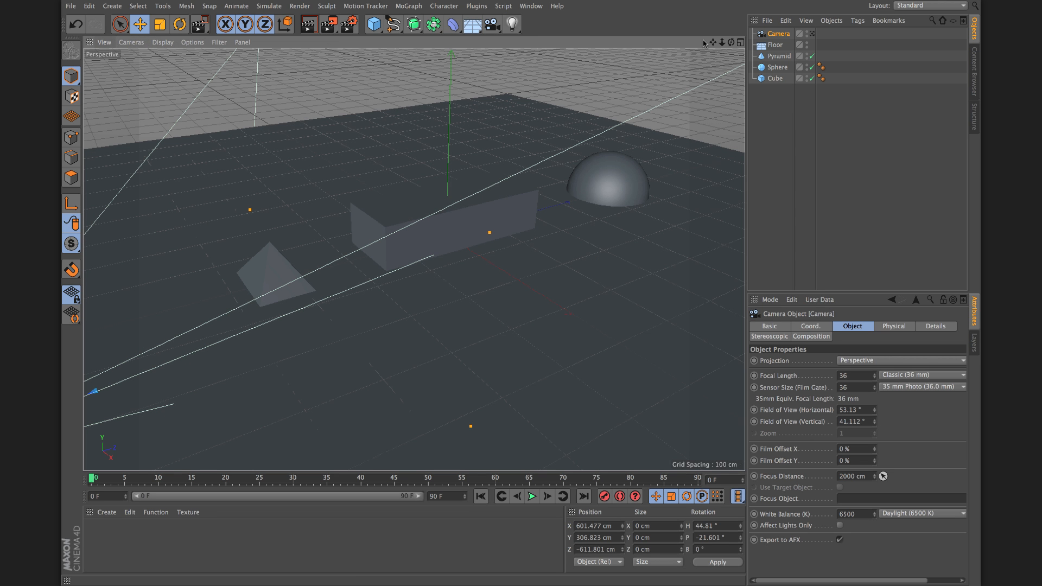
drag(717, 43, 732, 42)
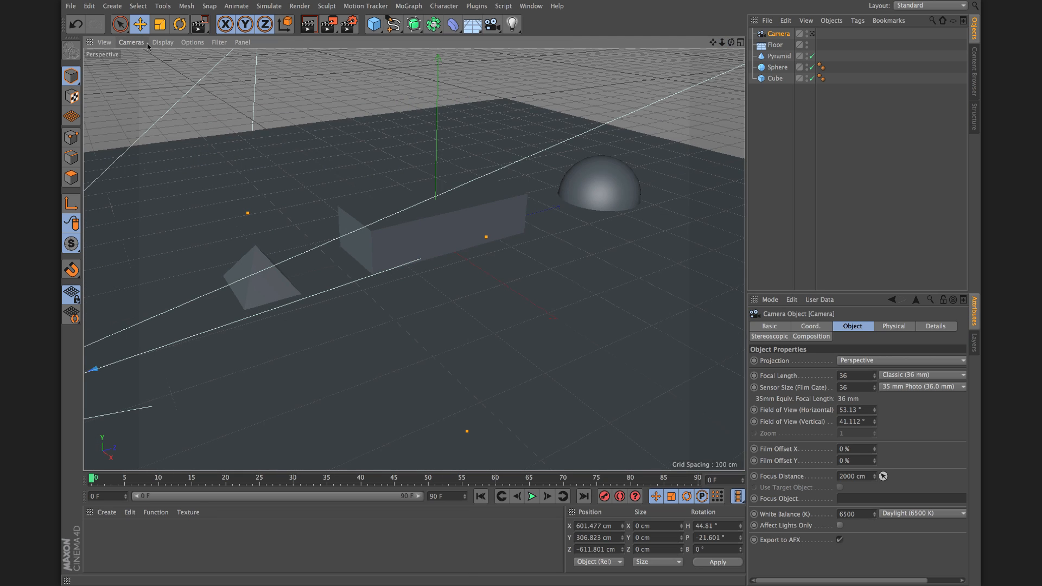
click(163, 43)
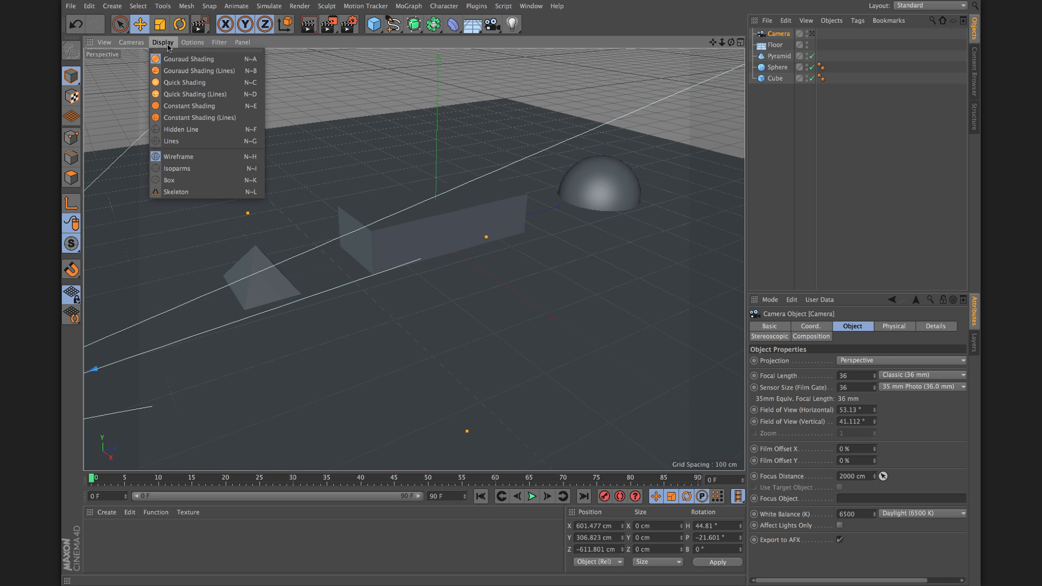
mouse_move(221, 44)
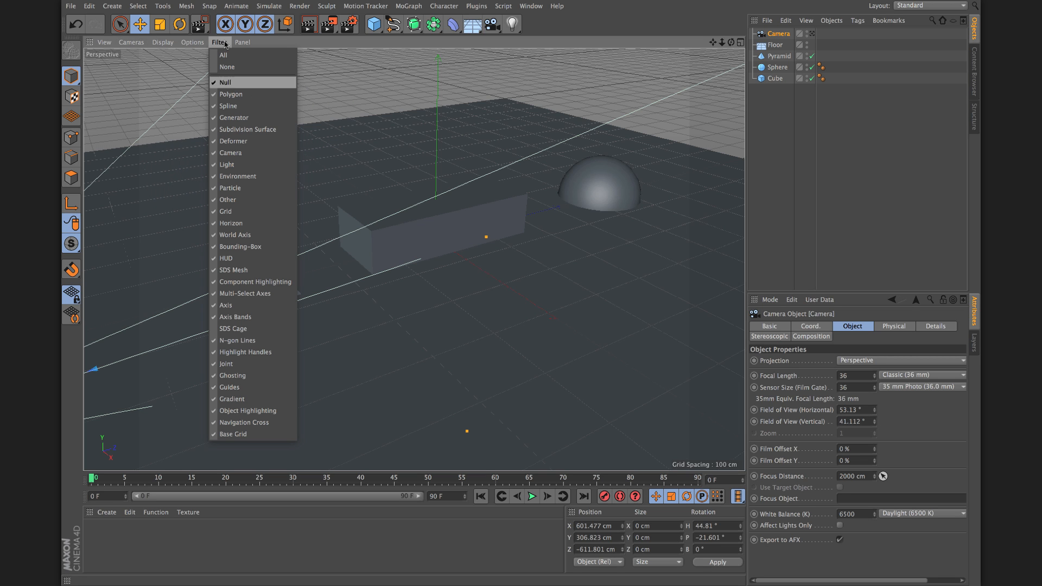
click(472, 88)
drag(731, 42, 521, 279)
- Hide the grid in the perspective view and show it again
click(222, 44)
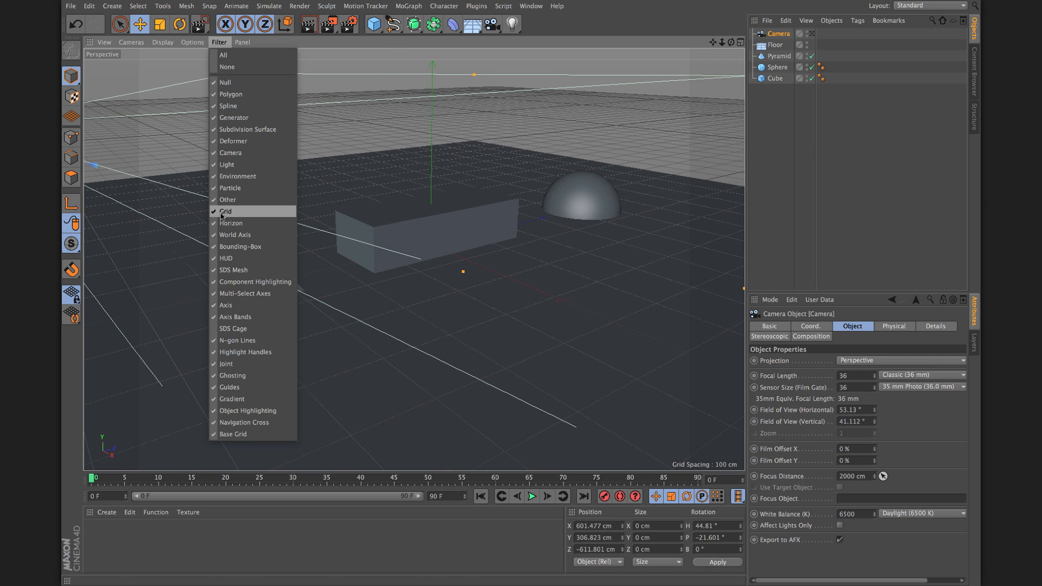
click(227, 212)
drag(730, 42, 423, 49)
click(219, 42)
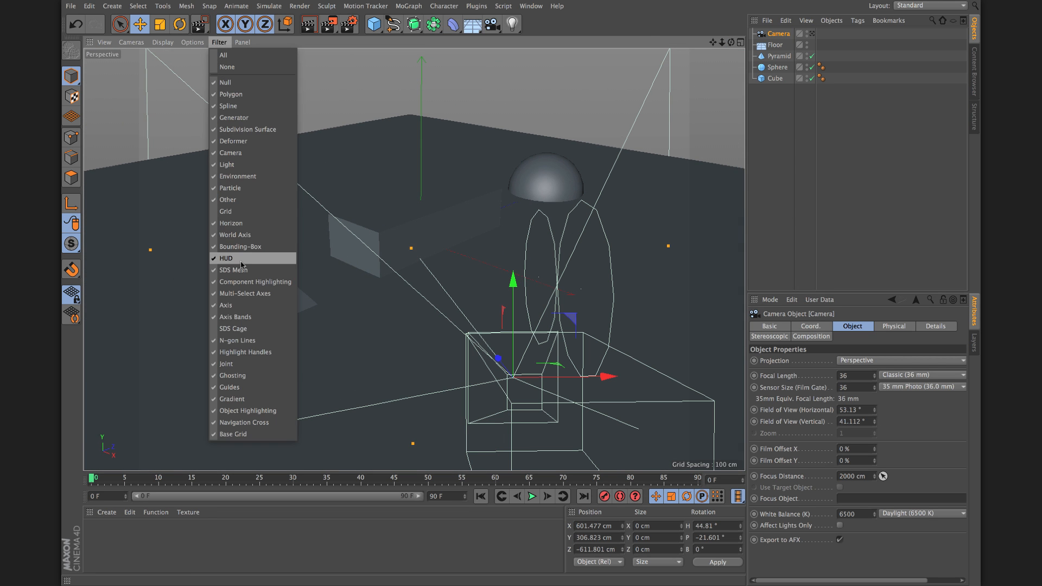
click(225, 213)
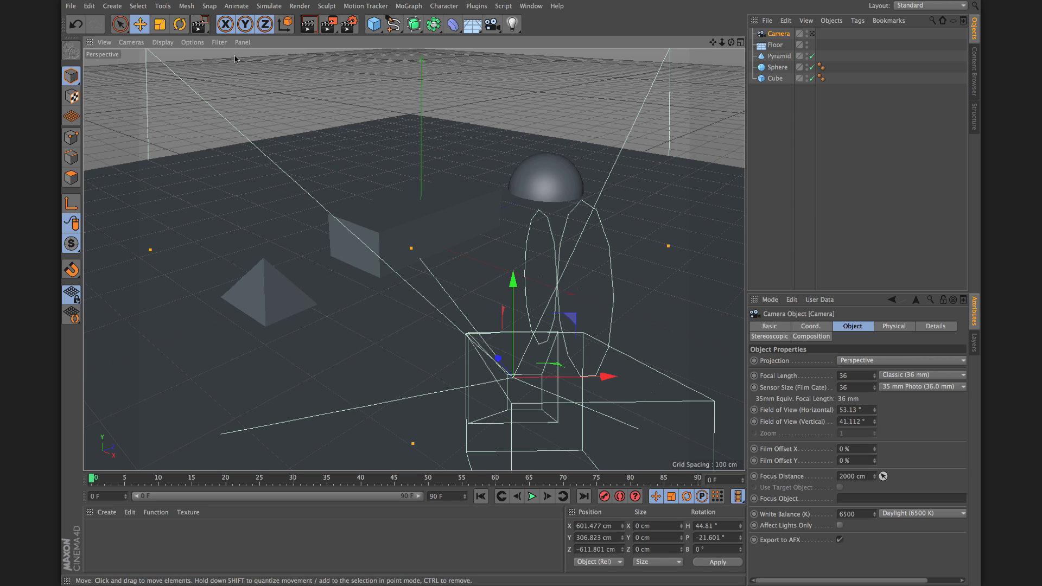
- Set the perspective view's display mode to Gouraud Shading (Lines)
scroll(502, 240, up, 3)
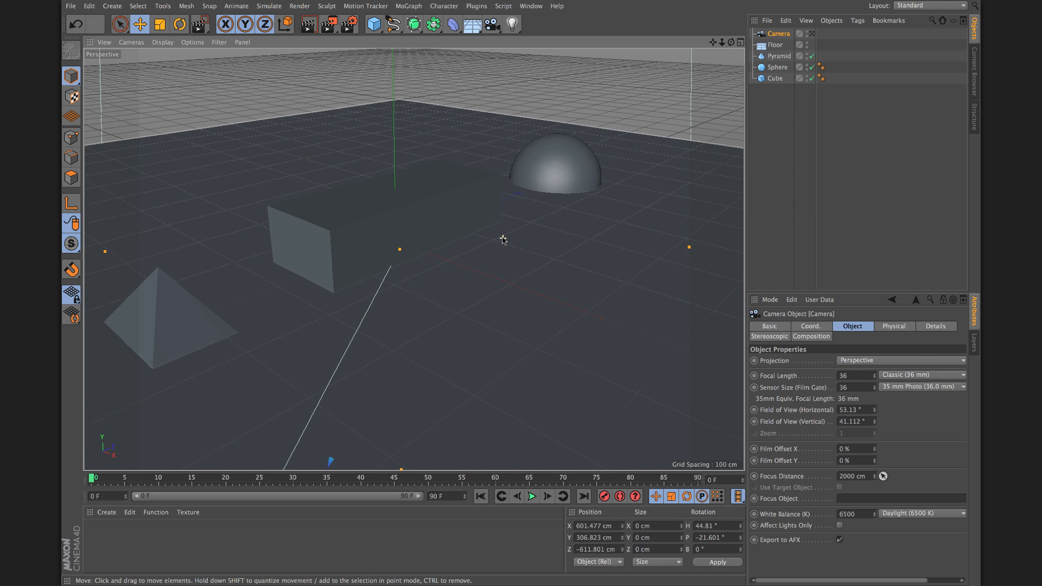
drag(713, 42, 745, 58)
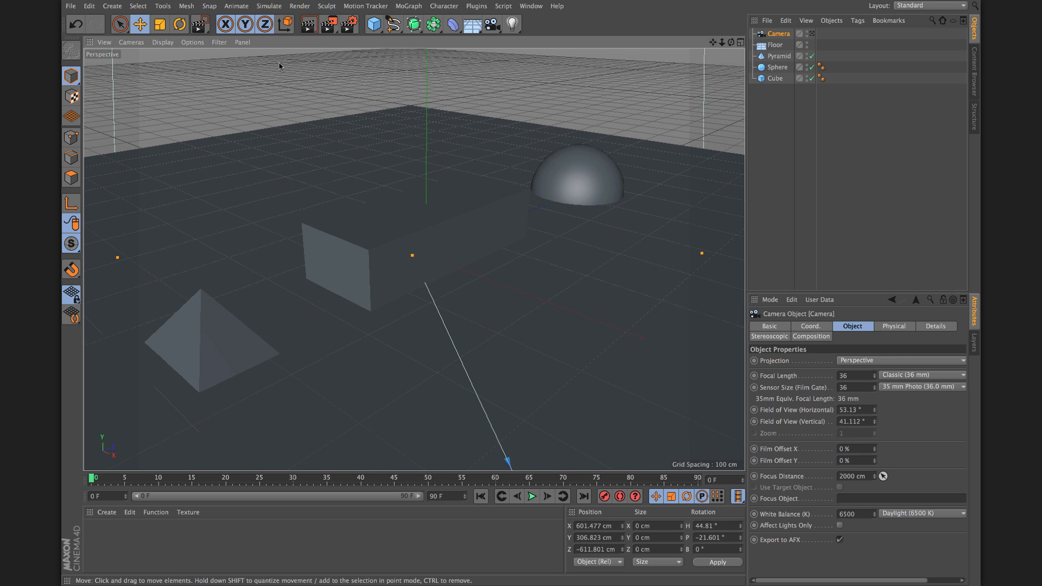
click(163, 43)
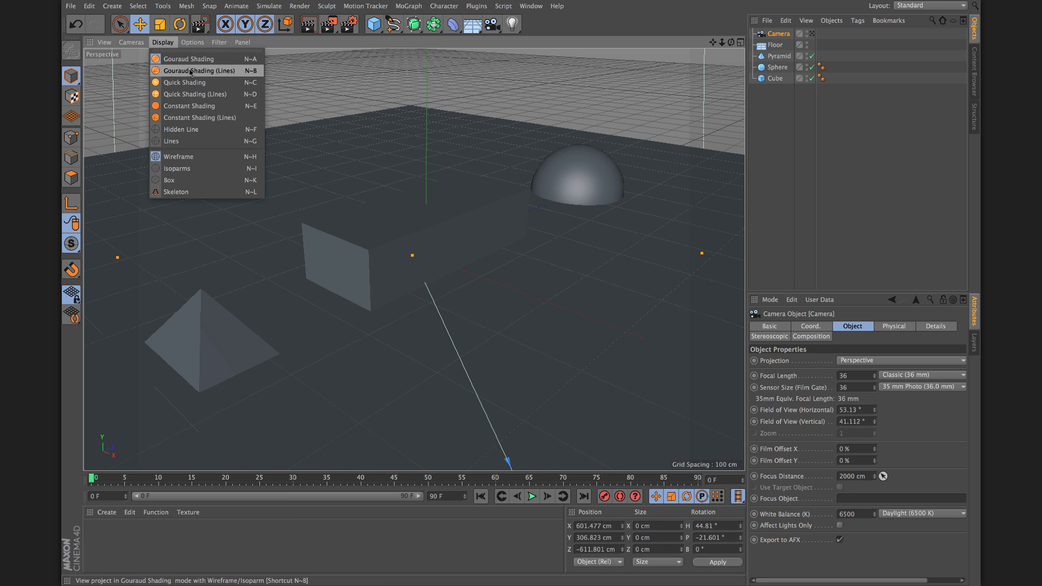
click(220, 71)
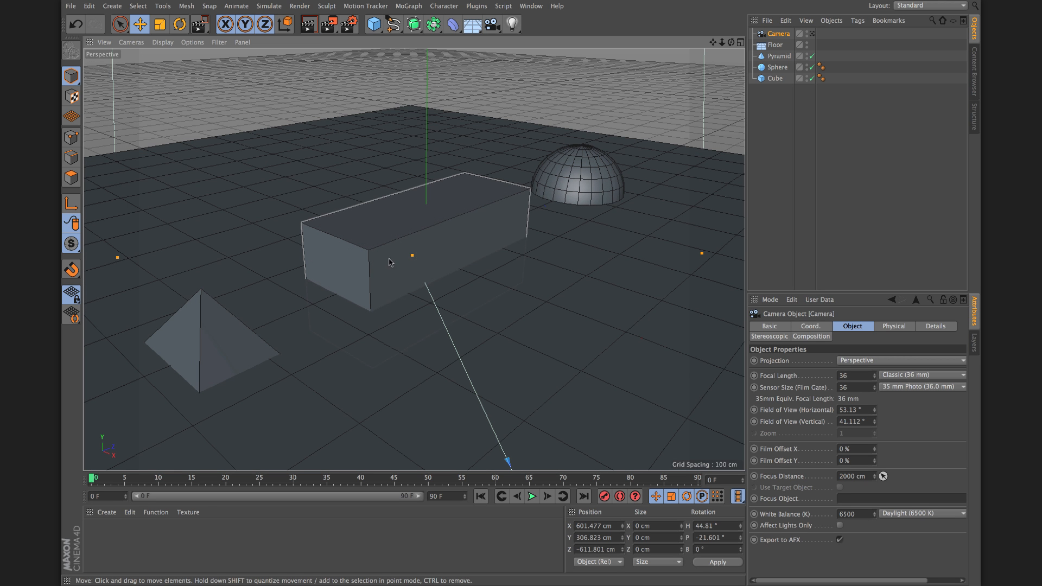
- Set the cube's segments to 7 in X, 9 in Y and 15 in Z
click(495, 184)
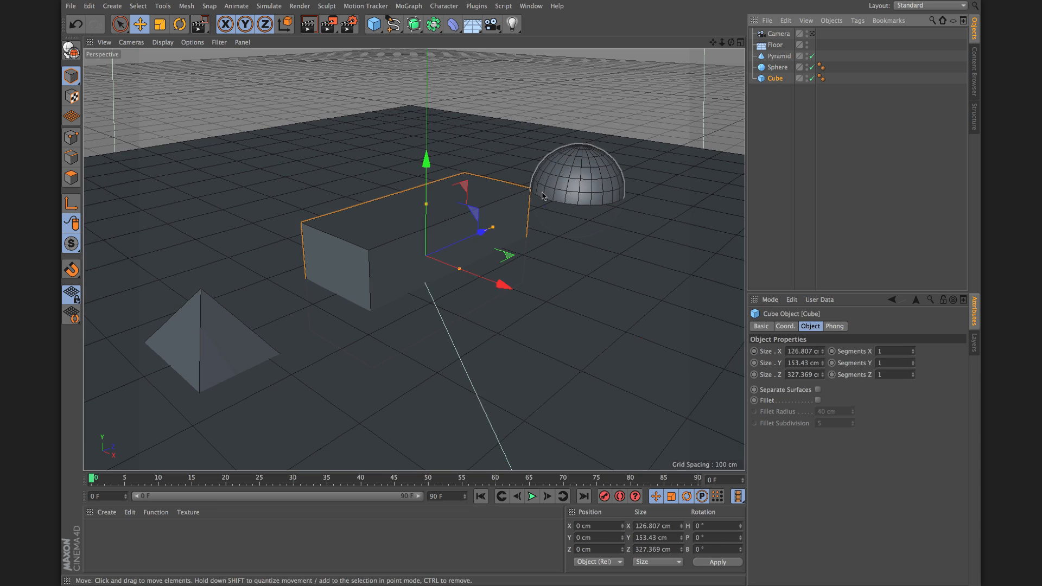
mouse_move(914, 351)
mouse_down()
mouse_move(914, 331)
mouse_move(913, 362)
mouse_up()
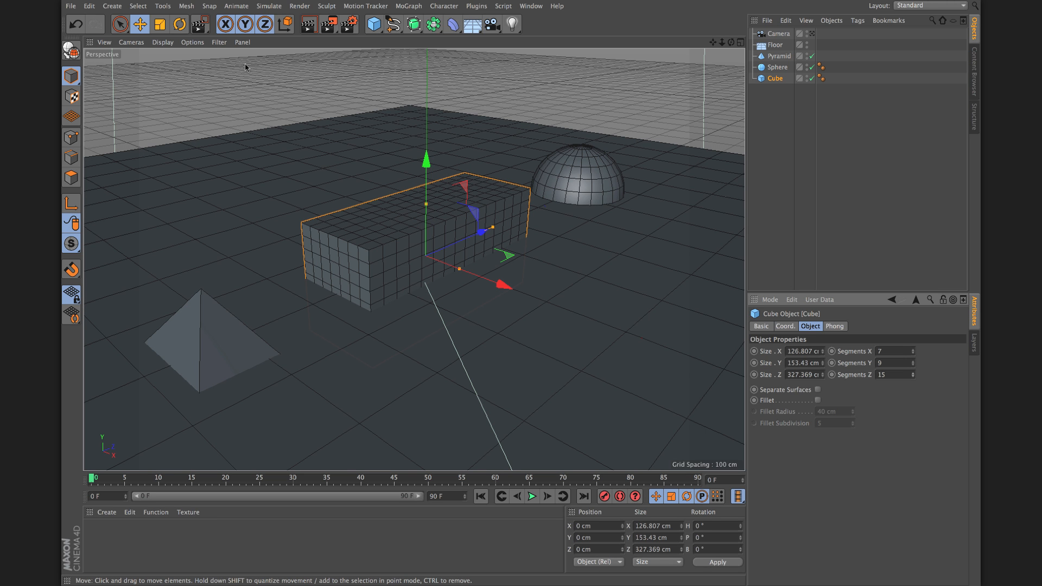
- Set the perspective view's display mode to Gouraud Shading
click(162, 42)
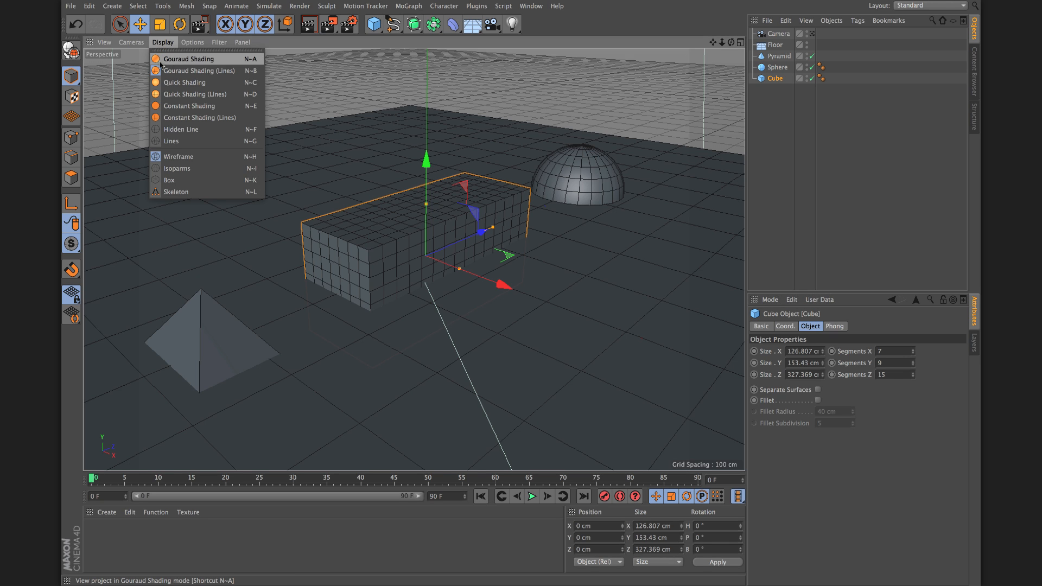
click(210, 59)
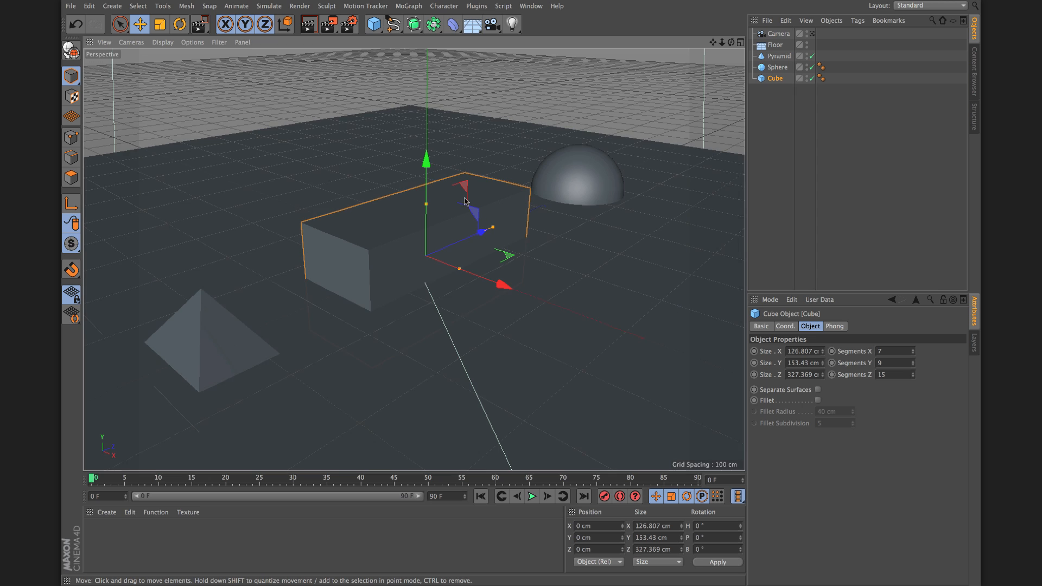
- Show all four views, inspect the Right view enlarged, and return to the enlarged perspective view
click(740, 43)
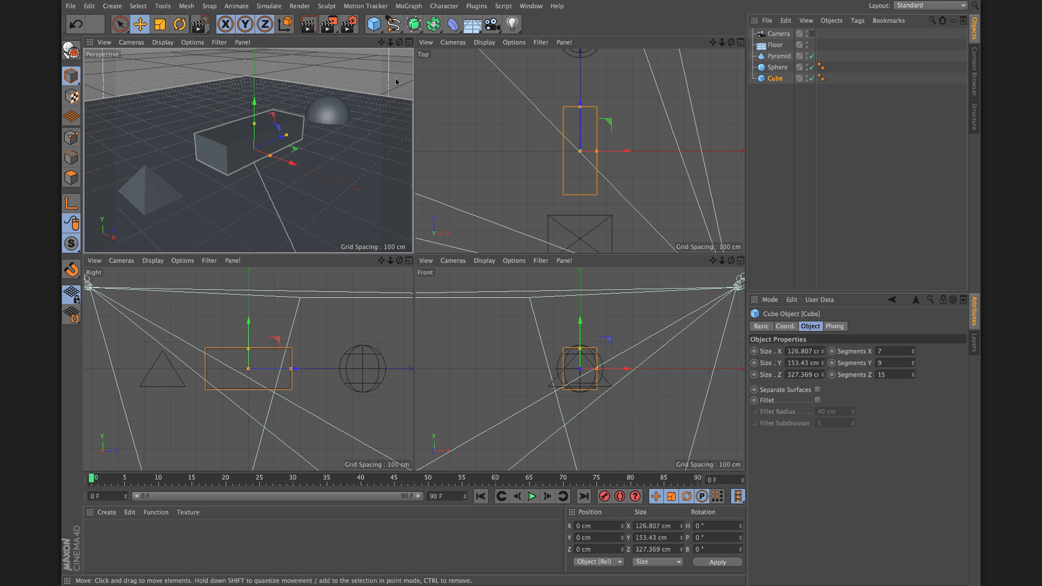
mouse_move(400, 42)
mouse_down()
mouse_move(347, 38)
mouse_move(410, 41)
mouse_move(383, 40)
mouse_up()
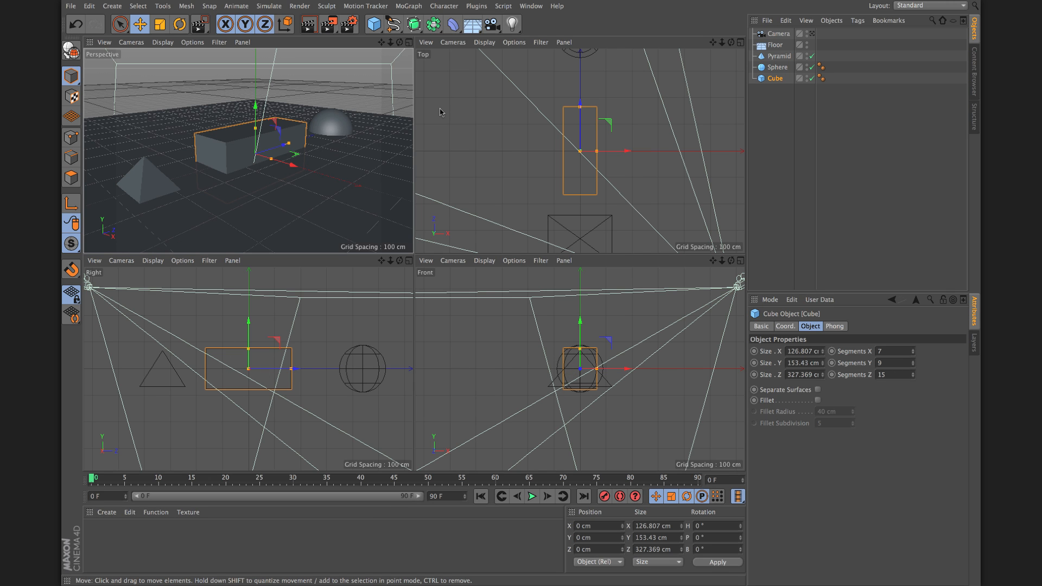
click(409, 263)
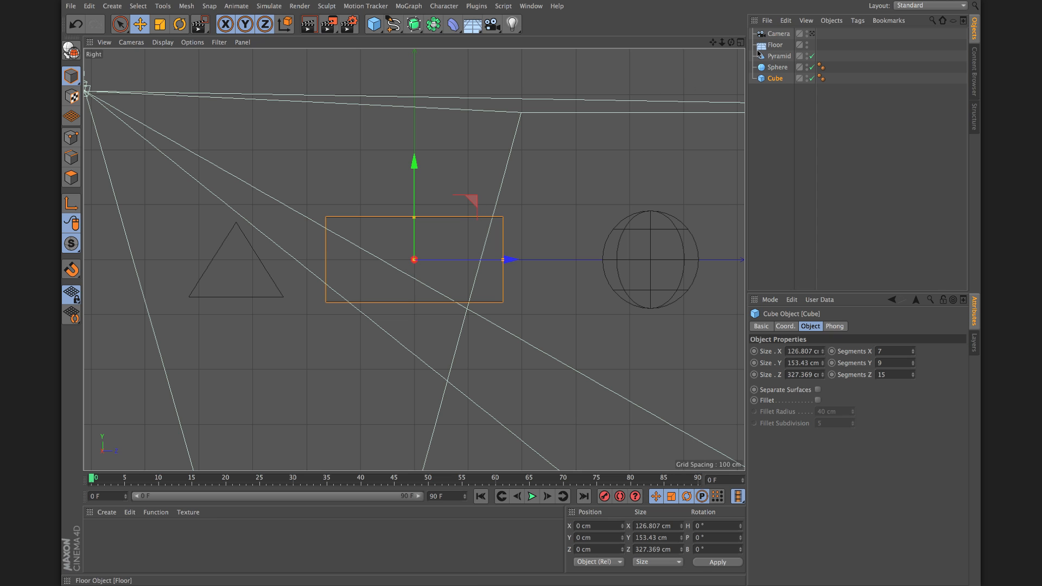
scroll(635, 157, down, 3)
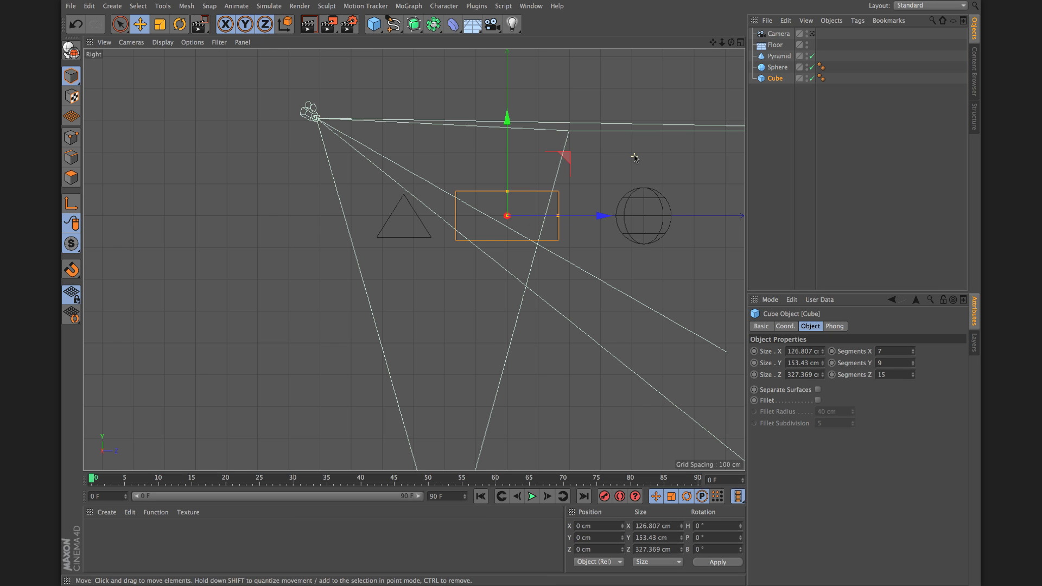
click(740, 42)
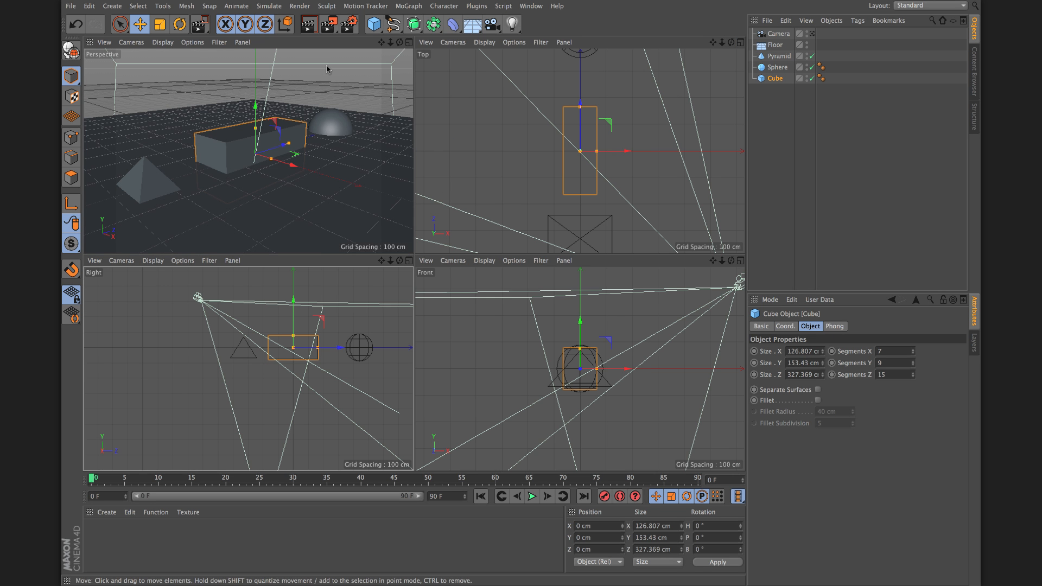
click(409, 42)
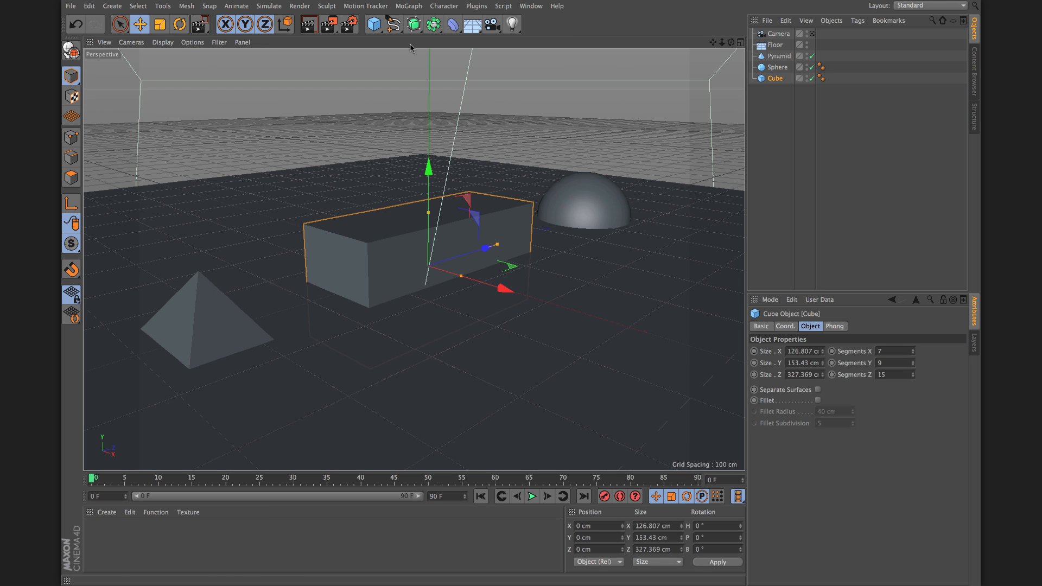
- View the scene from the Top camera and return to the Perspective camera
click(105, 43)
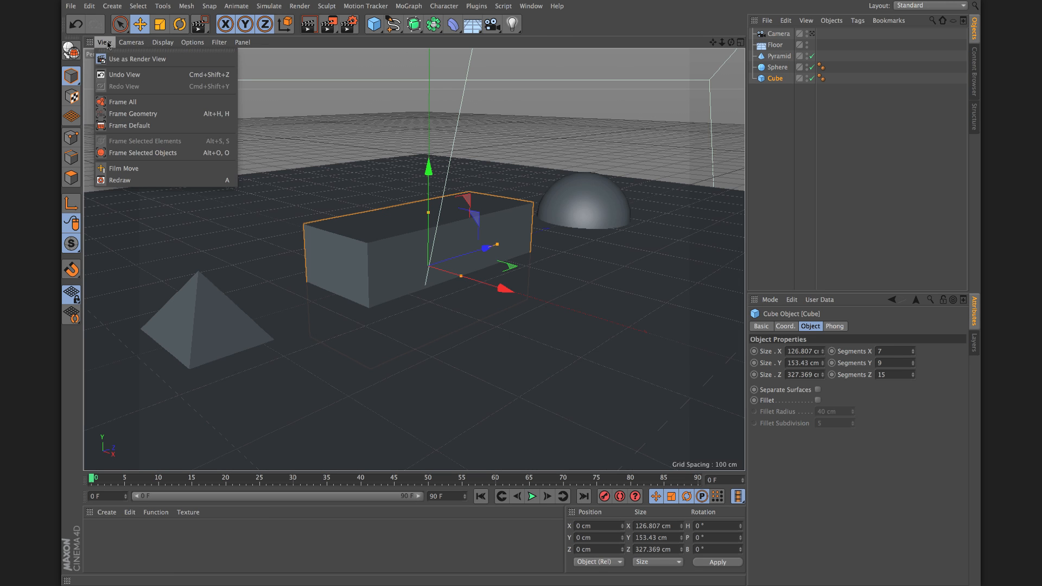
mouse_move(127, 42)
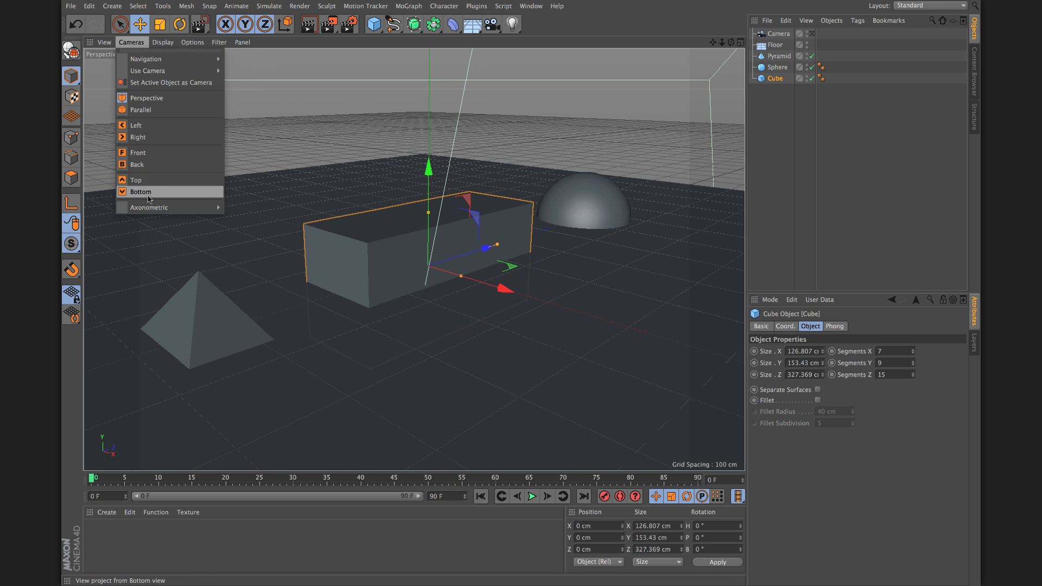
click(142, 182)
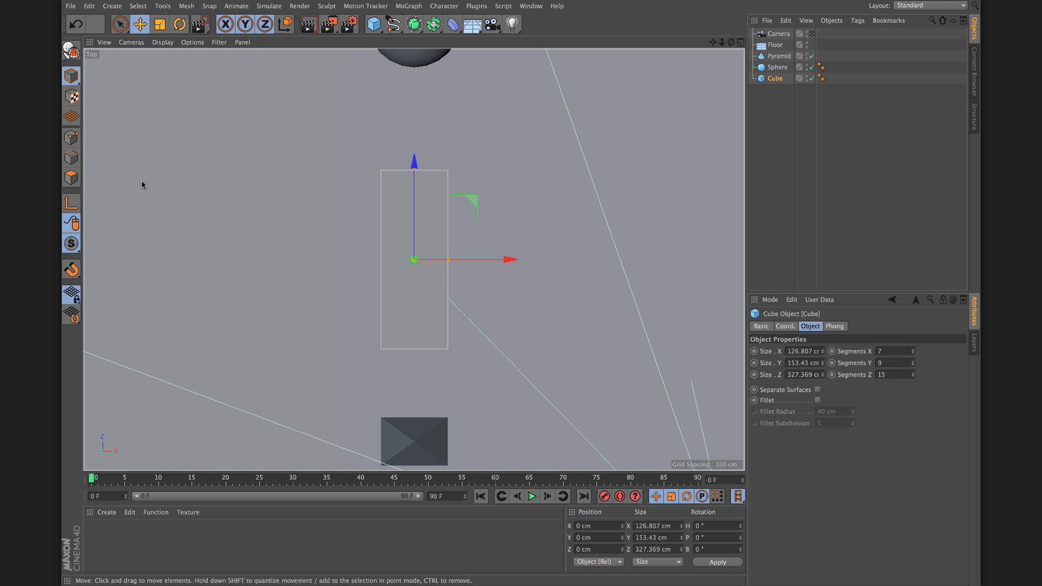
scroll(301, 202, down, 3)
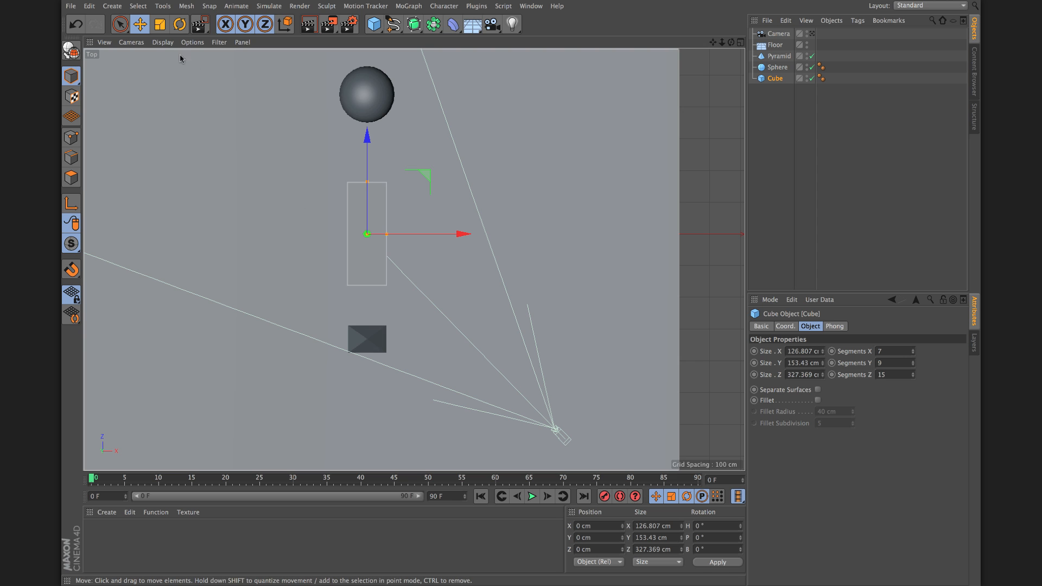
click(137, 44)
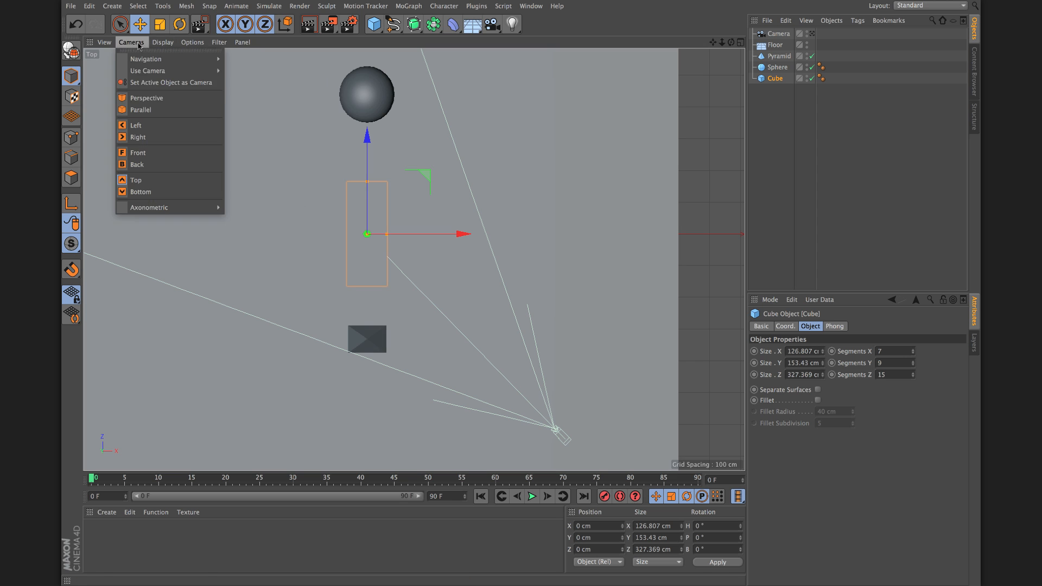
click(161, 100)
alt+drag(186, 104, 212, 117)
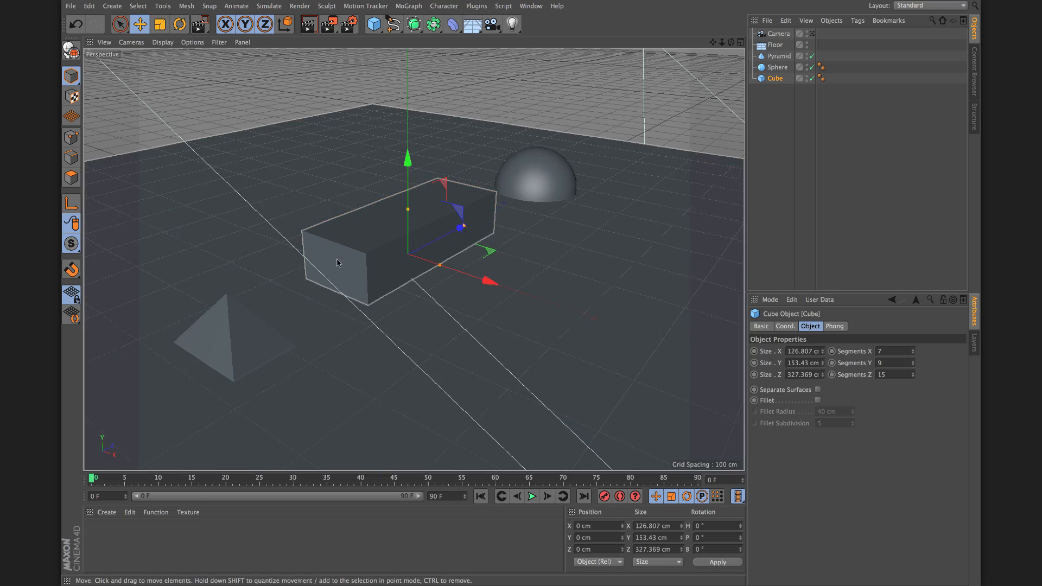
drag(731, 43, 657, 59)
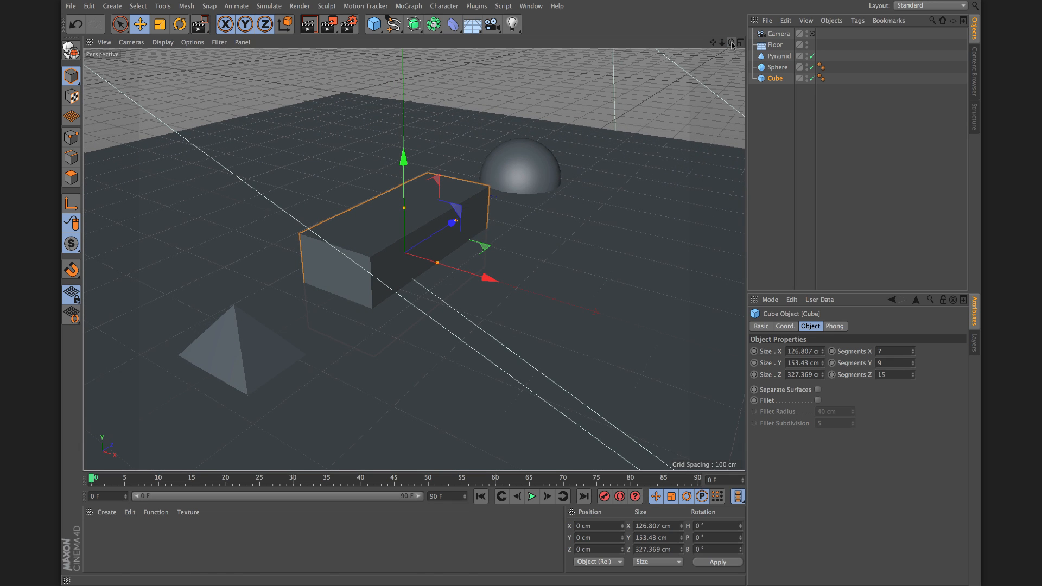
- Group the pyramid, sphere and cube together in the object list
click(696, 100)
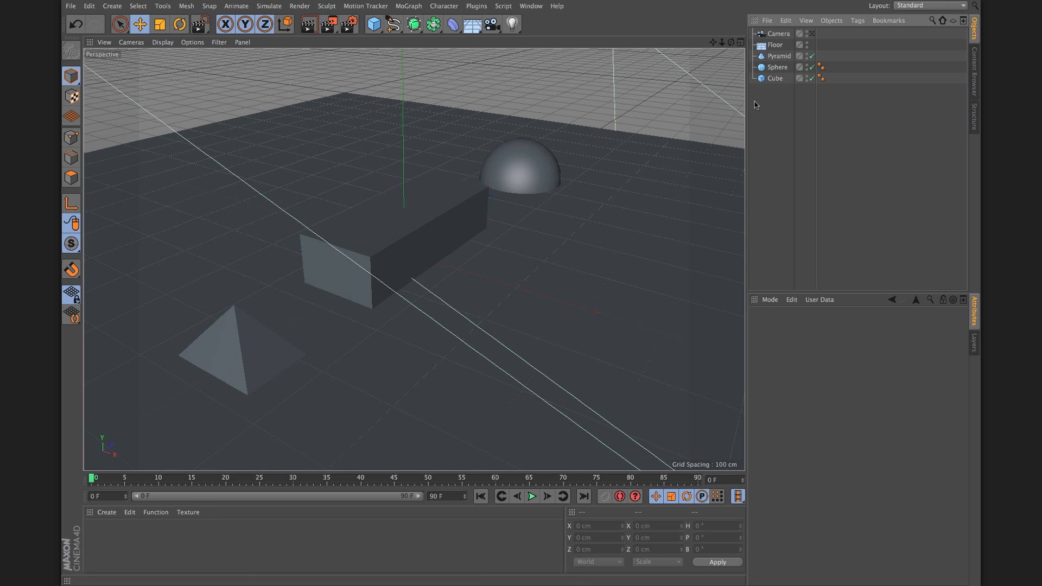
drag(746, 105, 734, 103)
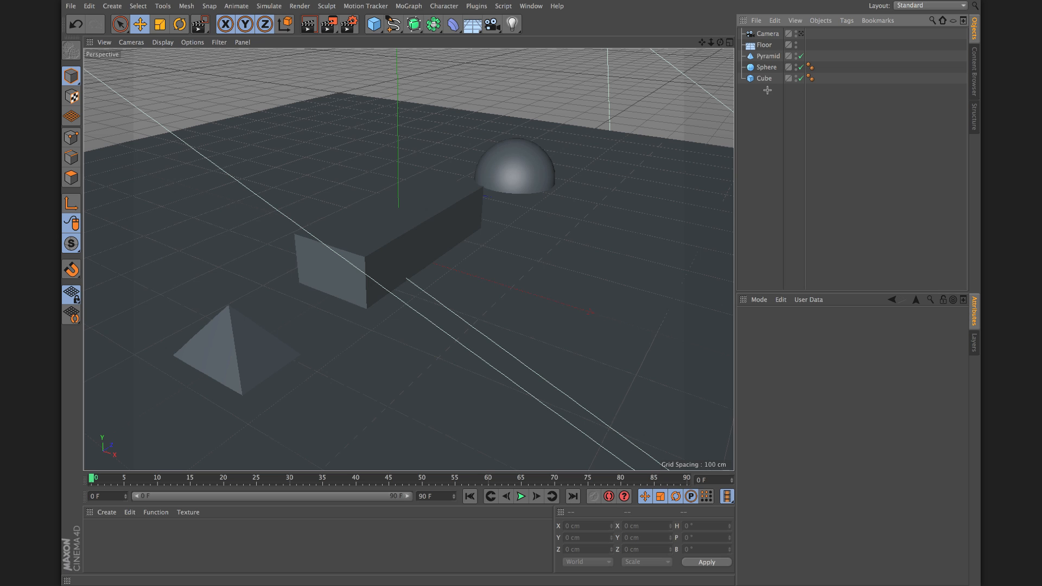
drag(767, 90, 759, 57)
click(579, 128)
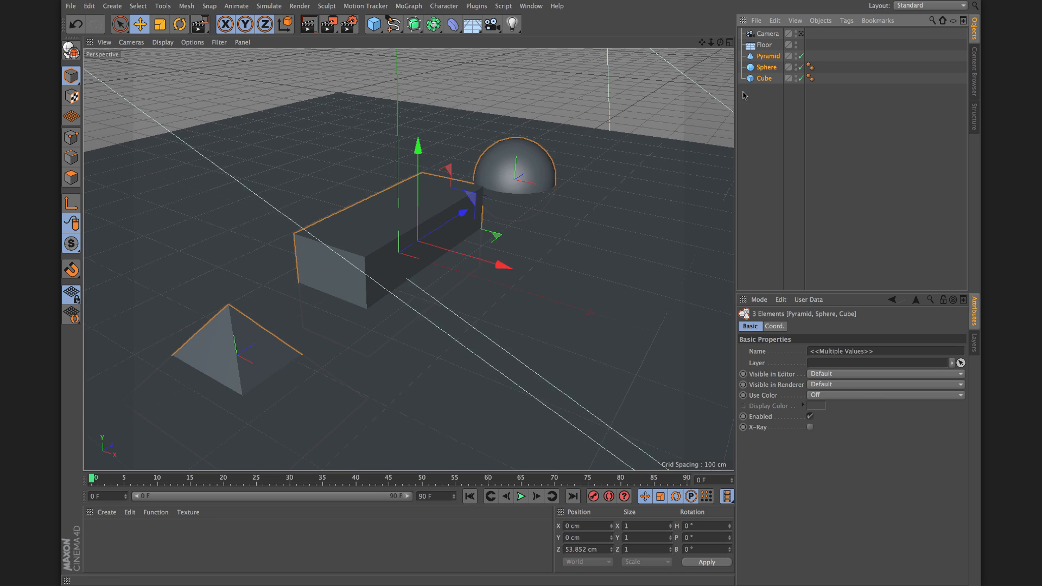
click(820, 20)
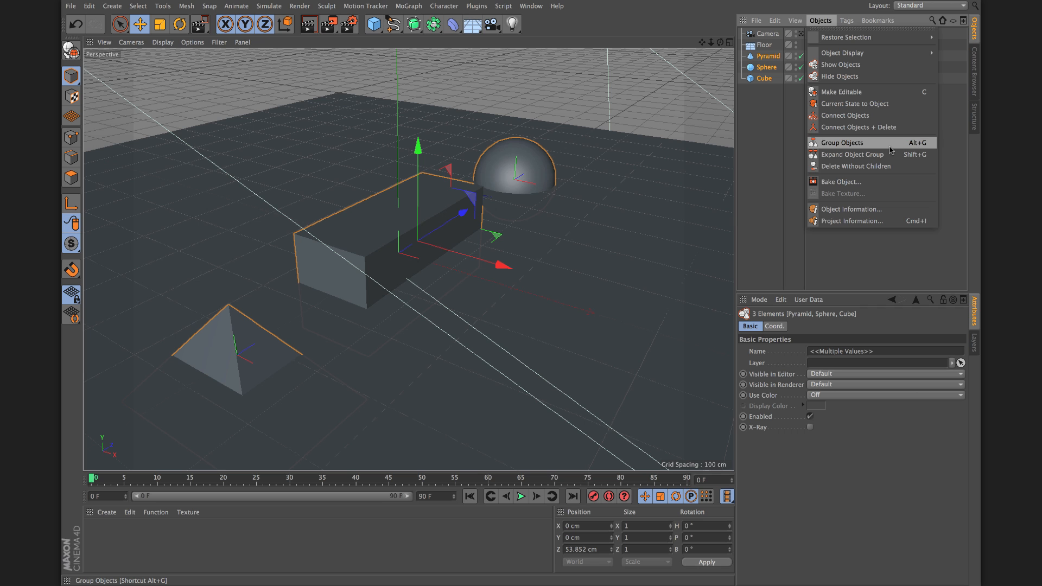
click(856, 144)
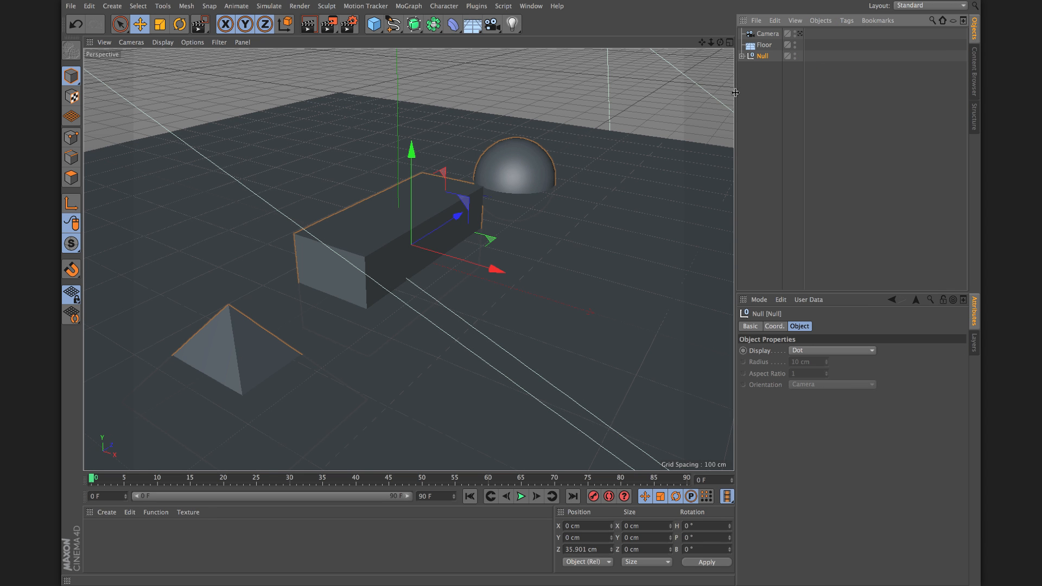
- Expand the group's hierarchy and move the whole group along X to about -16.8 cm
click(742, 56)
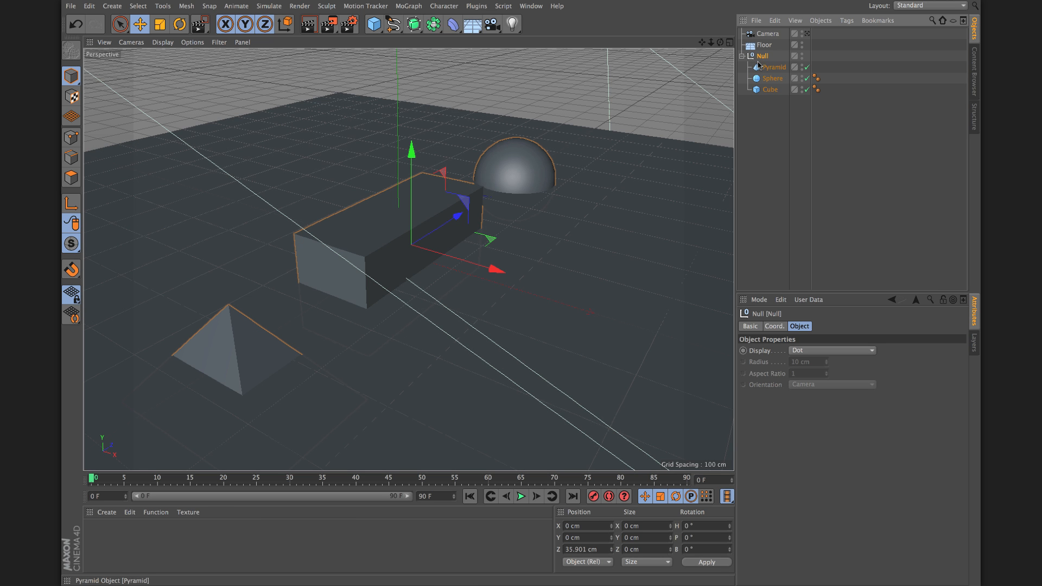
drag(495, 269, 520, 281)
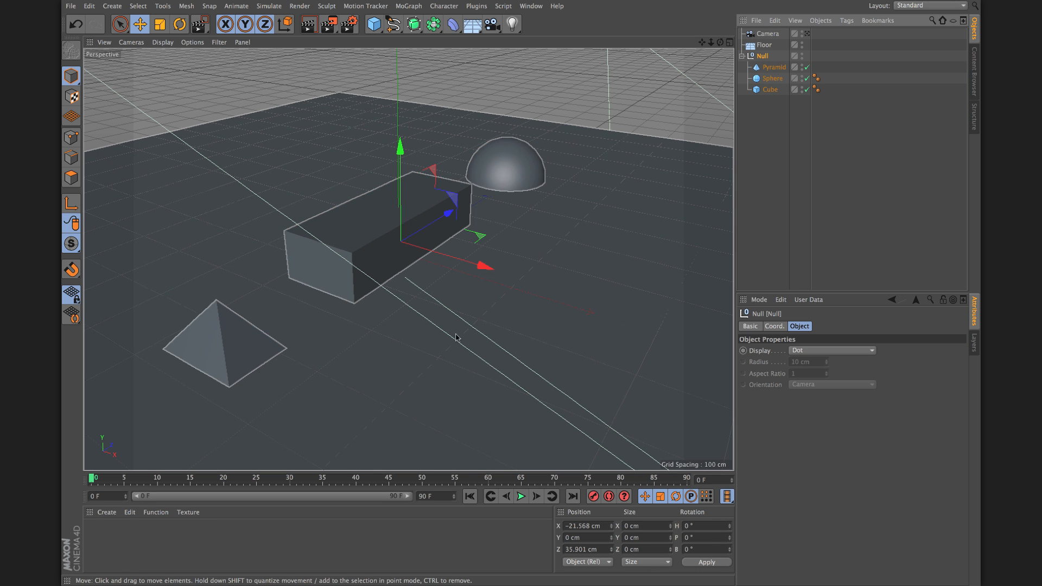
mouse_move(485, 264)
mouse_down()
mouse_move(548, 281)
mouse_move(488, 267)
mouse_up()
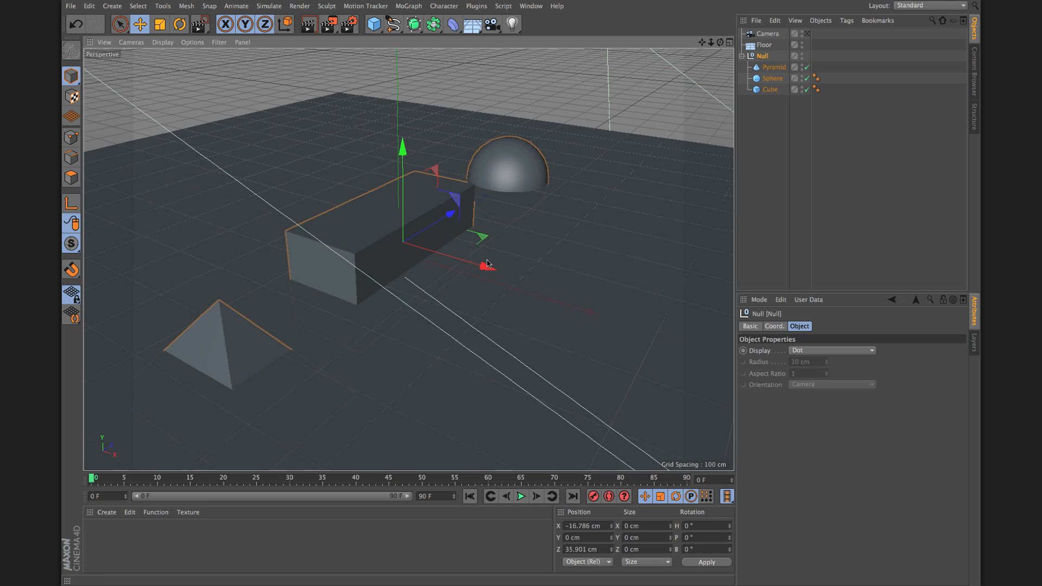
- Move only the sphere along X and Z to the cube's opposite side, at about X -292 cm
click(771, 80)
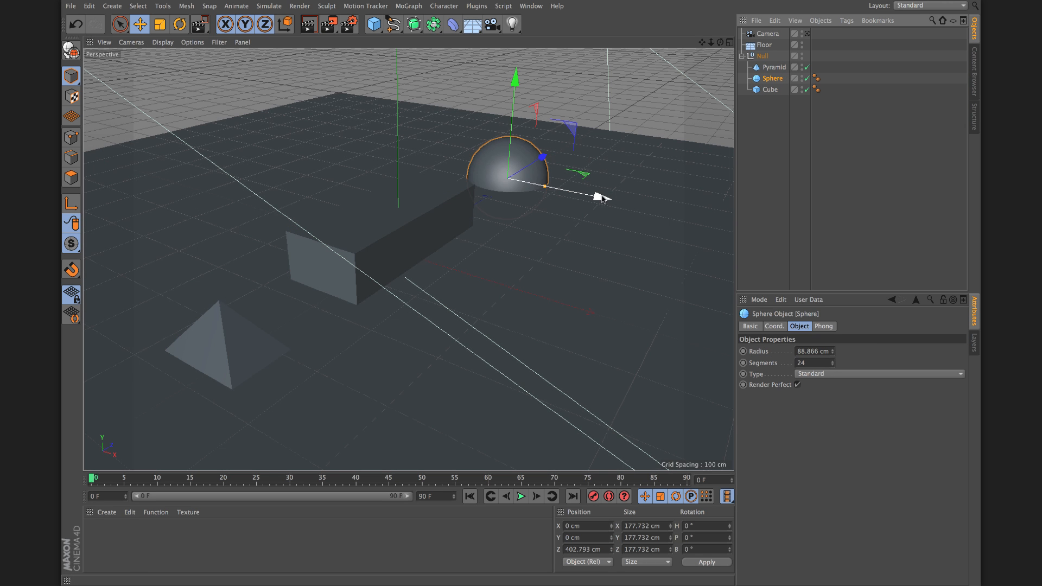
drag(602, 199, 484, 182)
drag(443, 137, 329, 267)
- Move the whole group along X to about 152.8 cm and deselect it
click(762, 56)
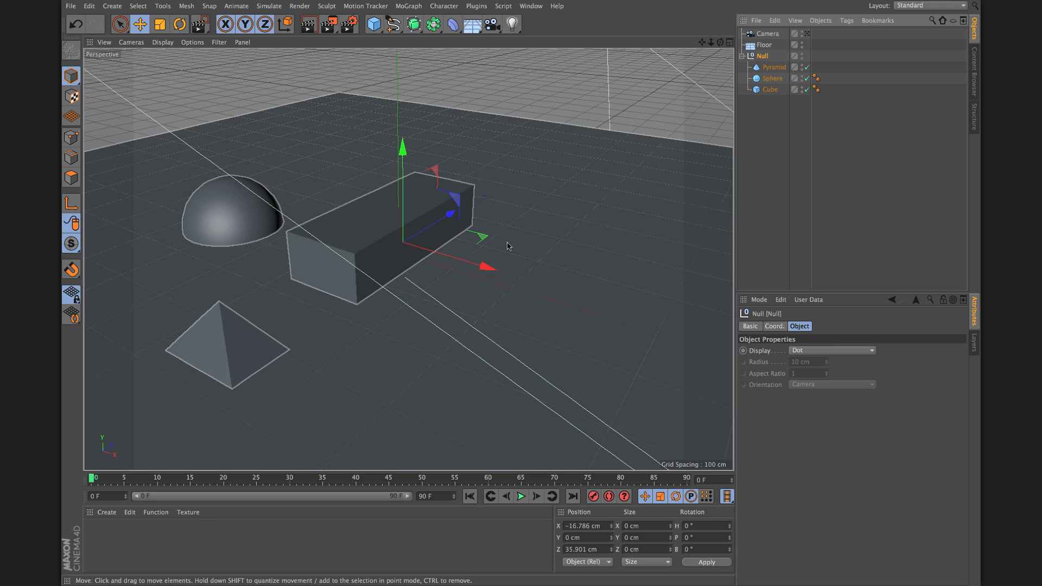
drag(486, 265, 586, 298)
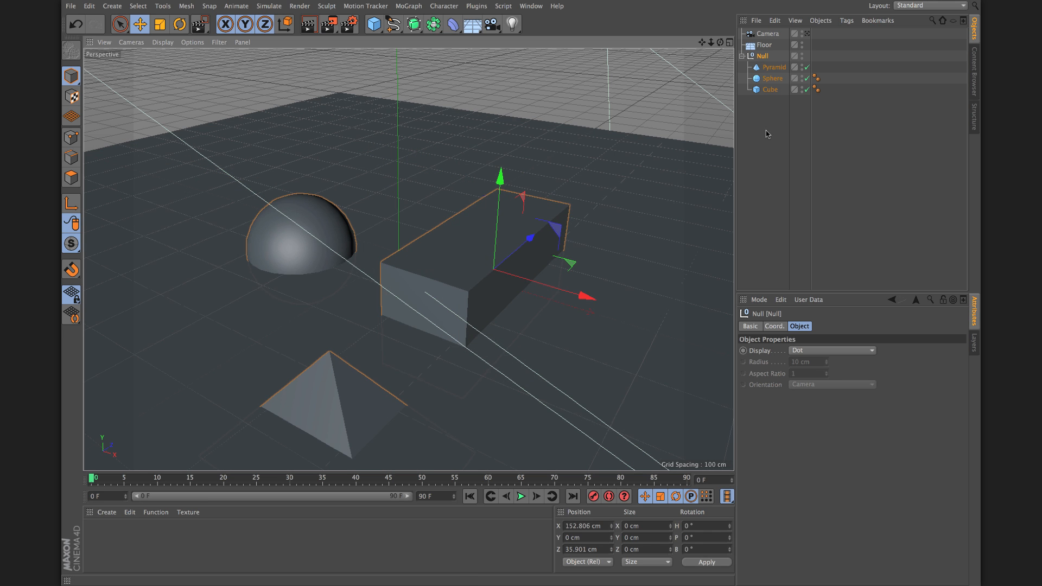
click(763, 115)
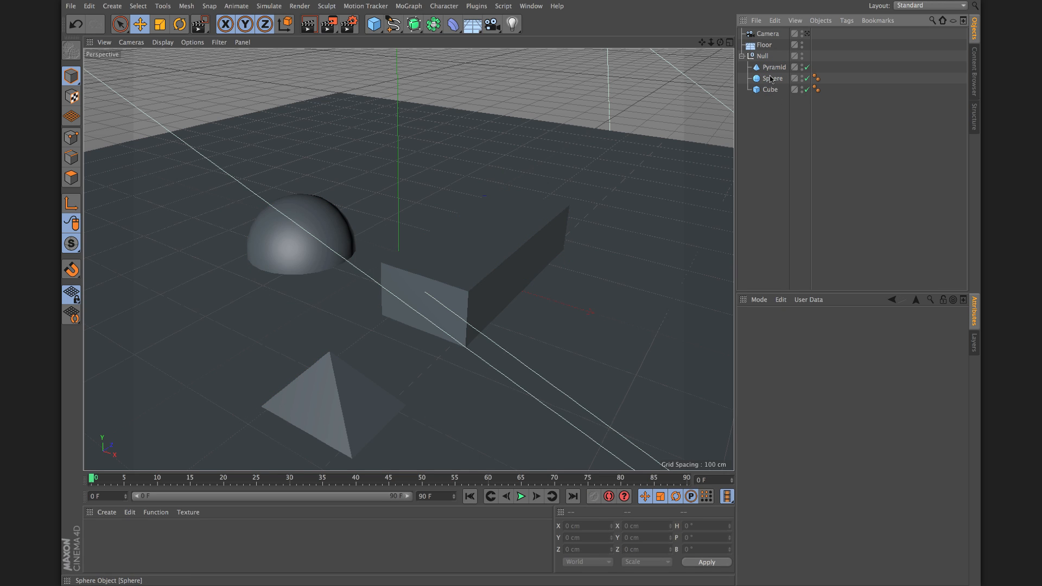
- Make the sphere a child of the cube and move the cube along X to about -2.5 cm
mouse_move(768, 80)
mouse_down()
mouse_move(767, 71)
mouse_move(768, 92)
mouse_up()
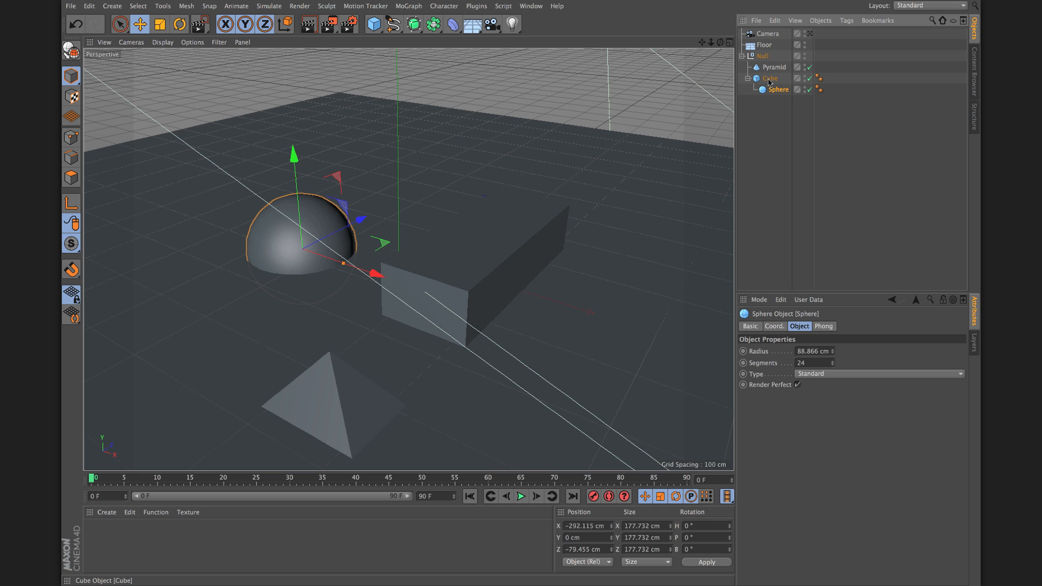
click(769, 80)
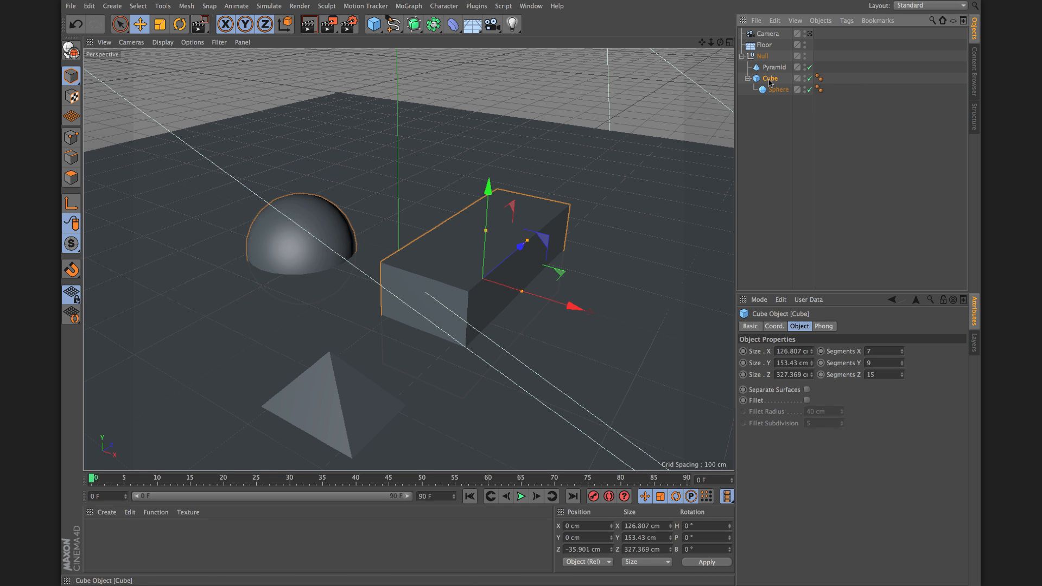
mouse_move(572, 304)
mouse_down()
mouse_move(431, 282)
mouse_move(607, 329)
mouse_move(533, 311)
mouse_move(569, 320)
mouse_up()
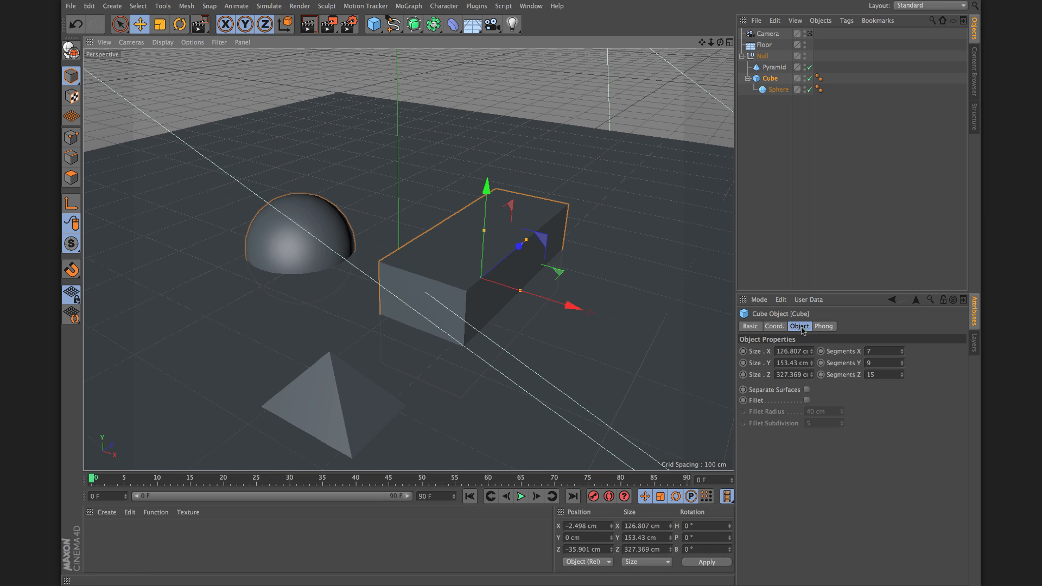
- Resize the cube to 186 cm in X and about 73.4 cm in Y, and set the sphere's radius to about 87.9 cm
mouse_move(812, 352)
mouse_down()
mouse_move(812, 363)
mouse_move(812, 333)
mouse_move(812, 370)
mouse_up()
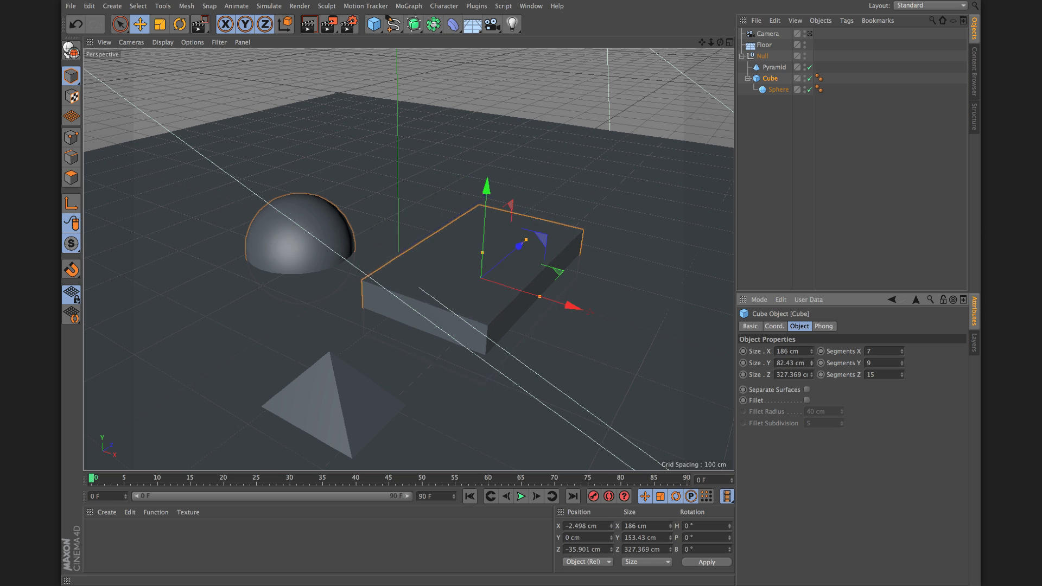
click(779, 90)
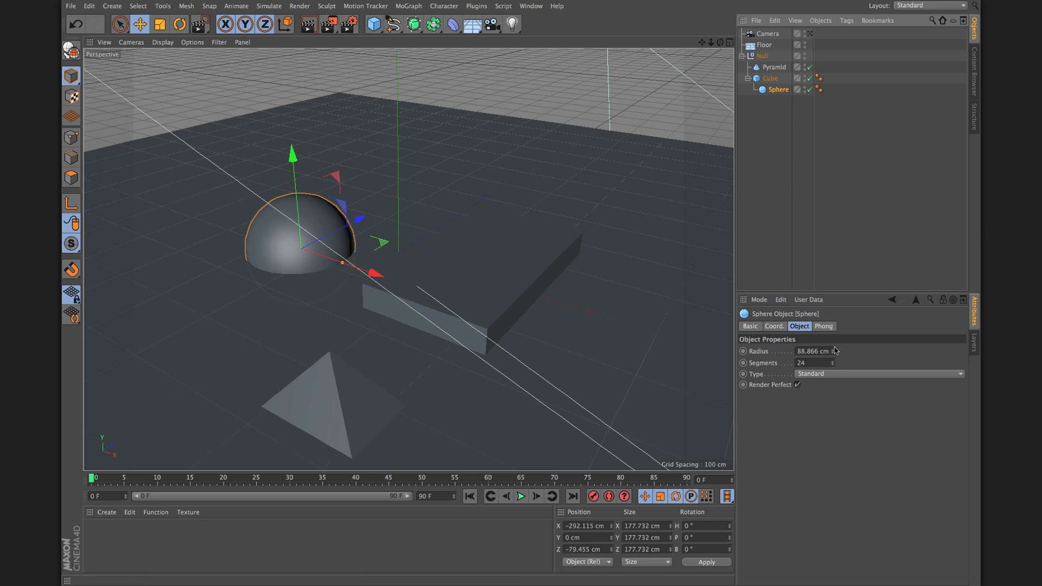
drag(832, 351, 829, 332)
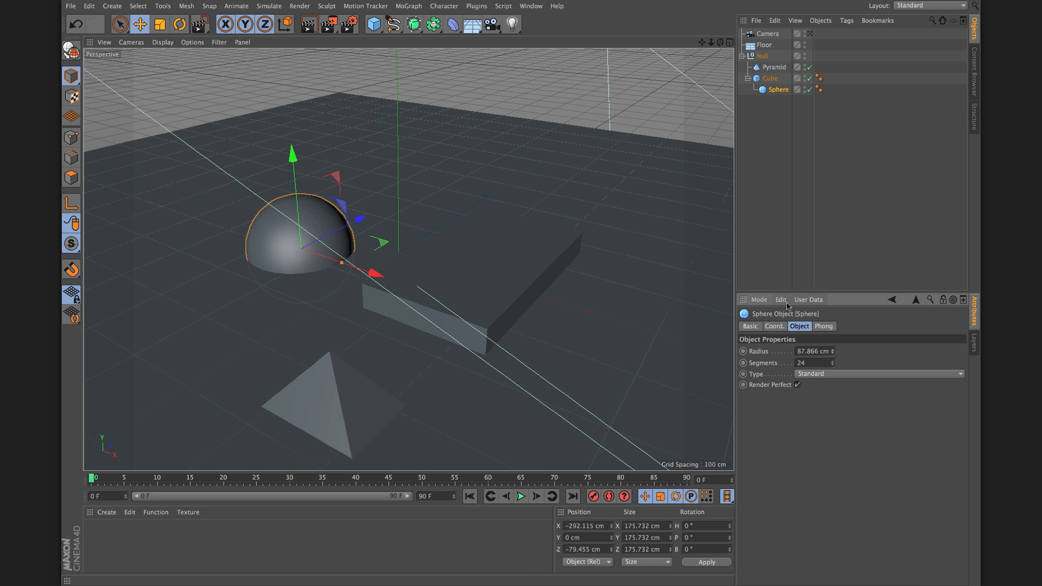
- Activate the Live Selection tool and select the cube
click(122, 27)
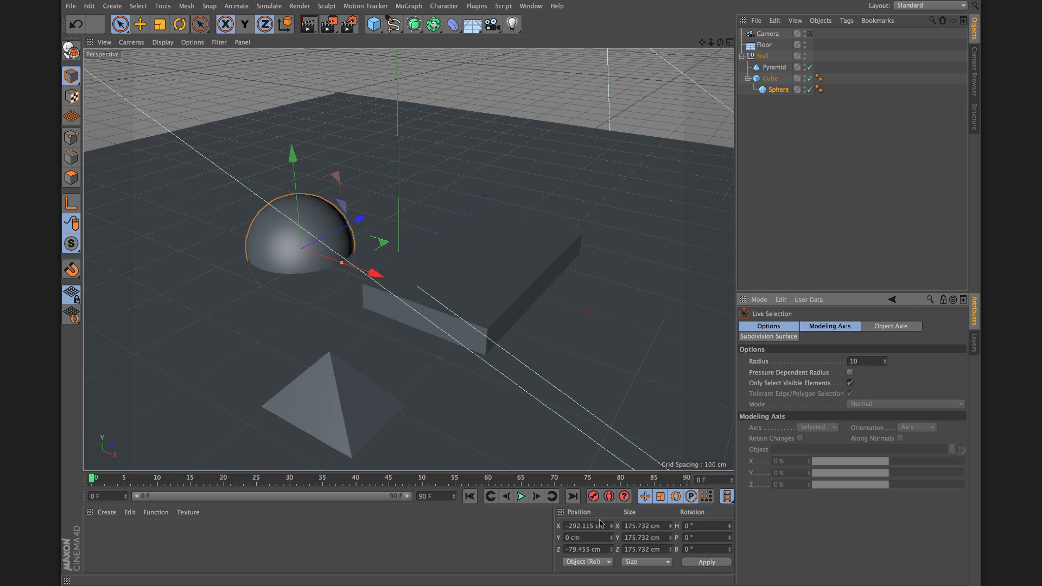
click(770, 78)
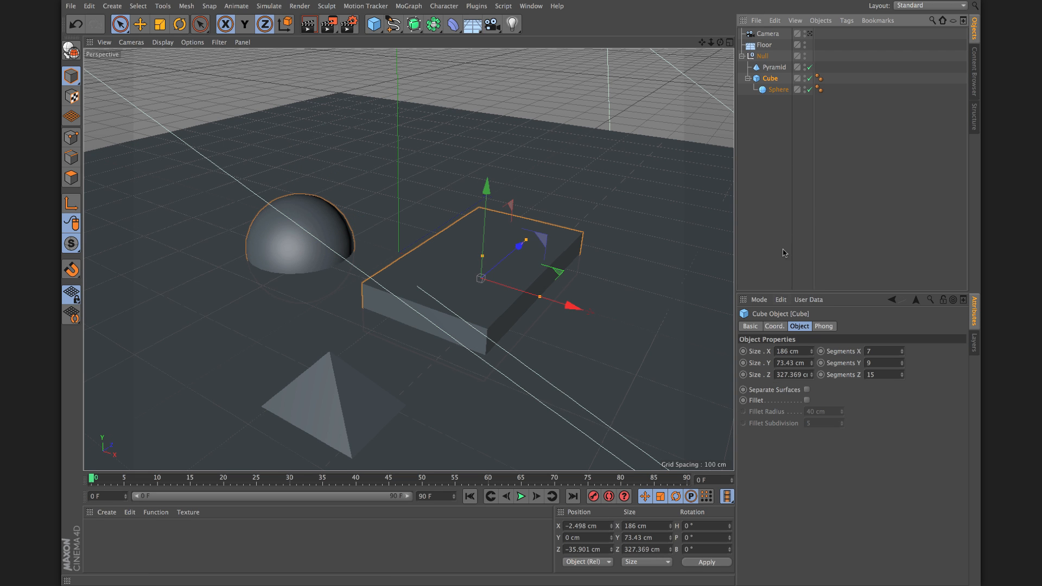
- Create a new material and open its Color channel in the Material Editor
click(775, 326)
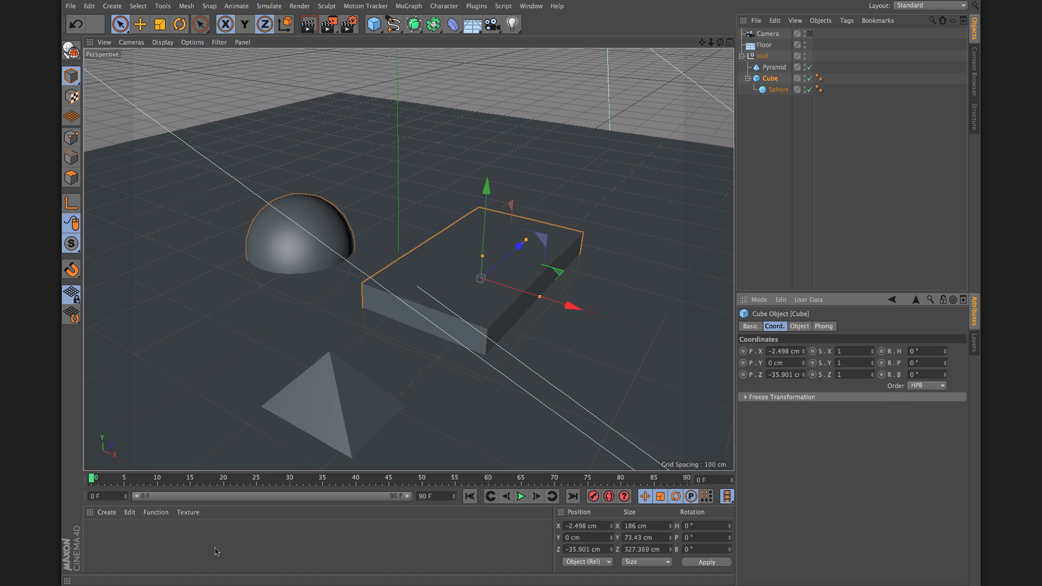
double_click(94, 538)
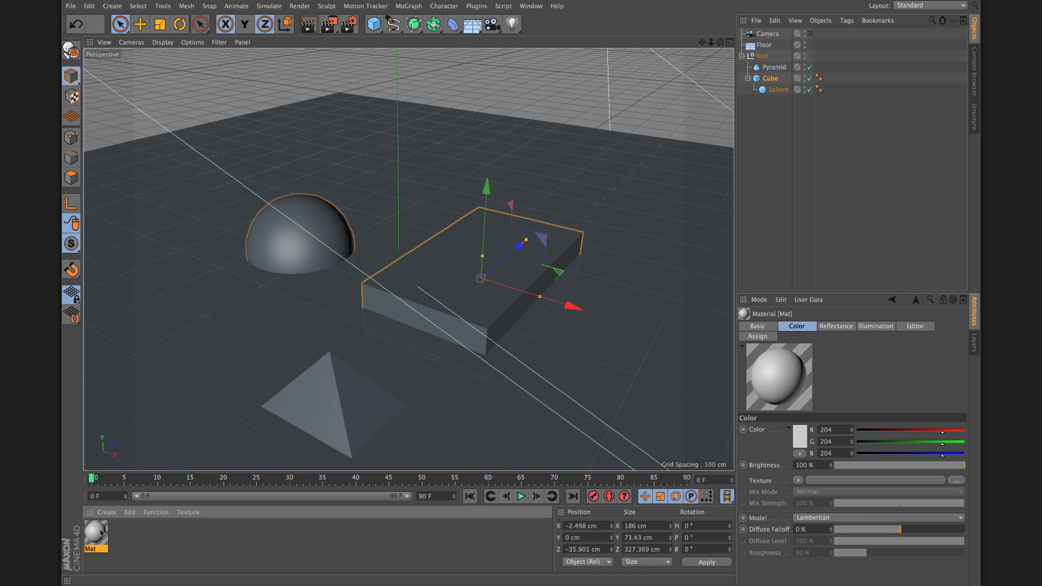
double_click(101, 533)
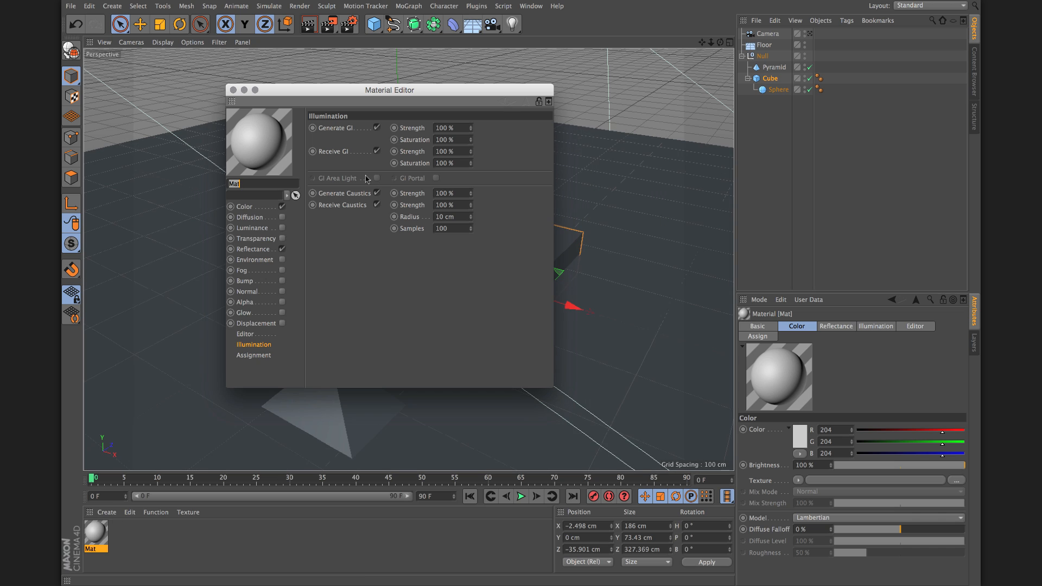
drag(283, 91, 370, 91)
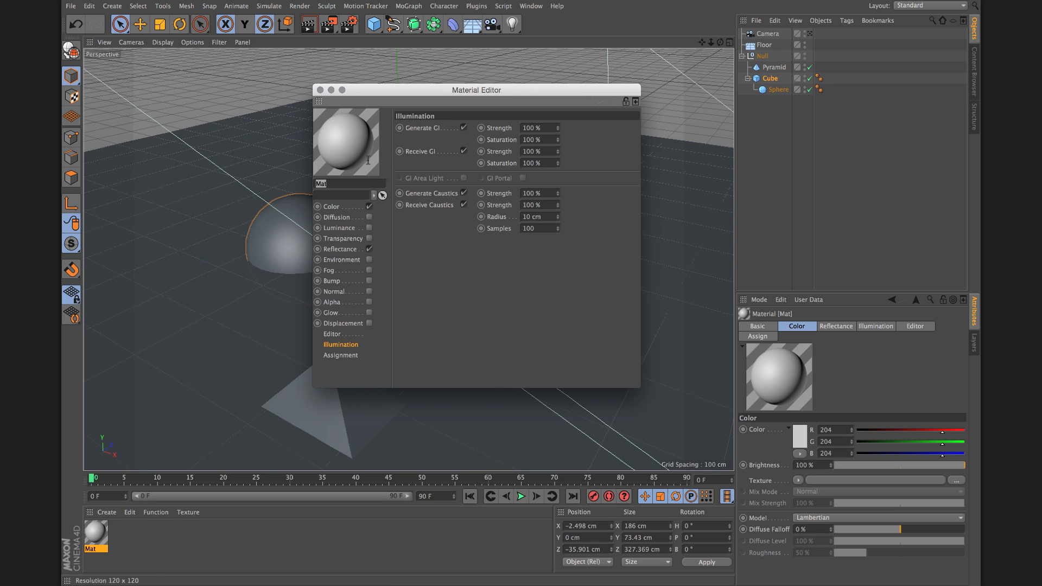
click(337, 206)
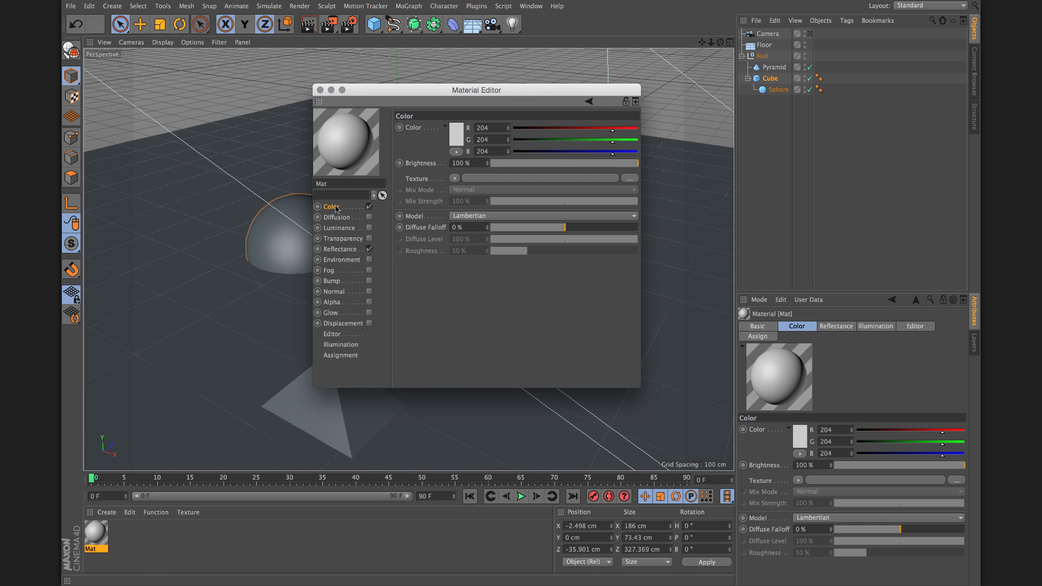
- Set the material's colour to red with R 250, G 0, B 0 and close the Material Editor
click(458, 135)
click(458, 120)
drag(457, 120, 466, 108)
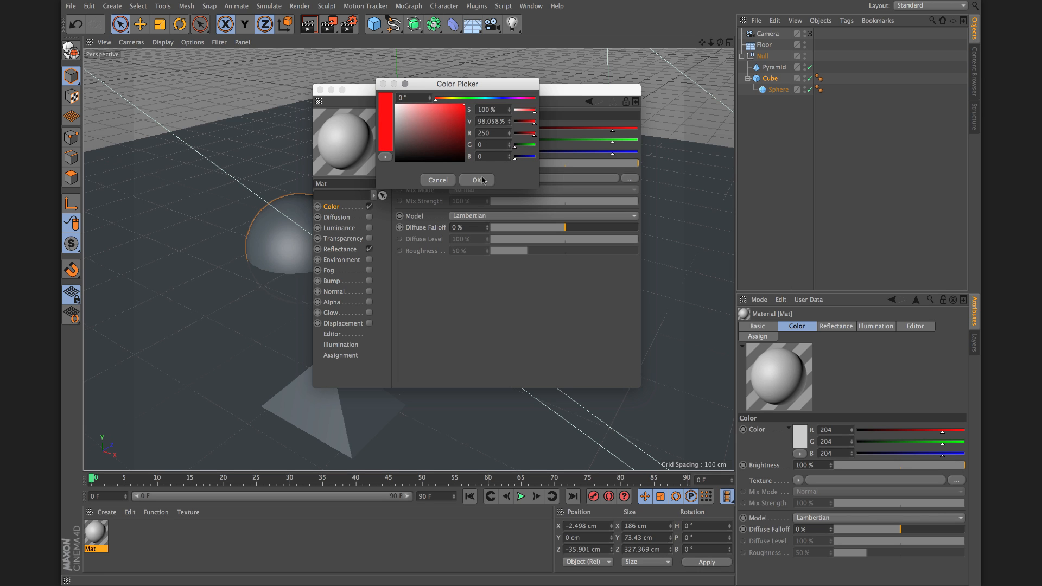
click(482, 180)
click(320, 89)
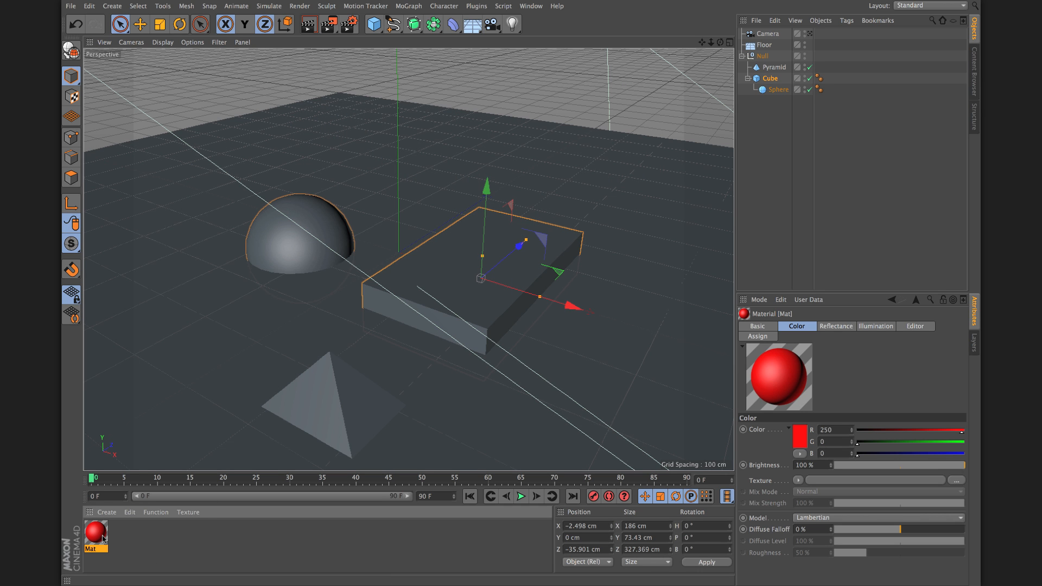
- Apply the red material to the cube and take the sphere out of the cube's hierarchy, placing it directly under the null
drag(104, 537, 448, 271)
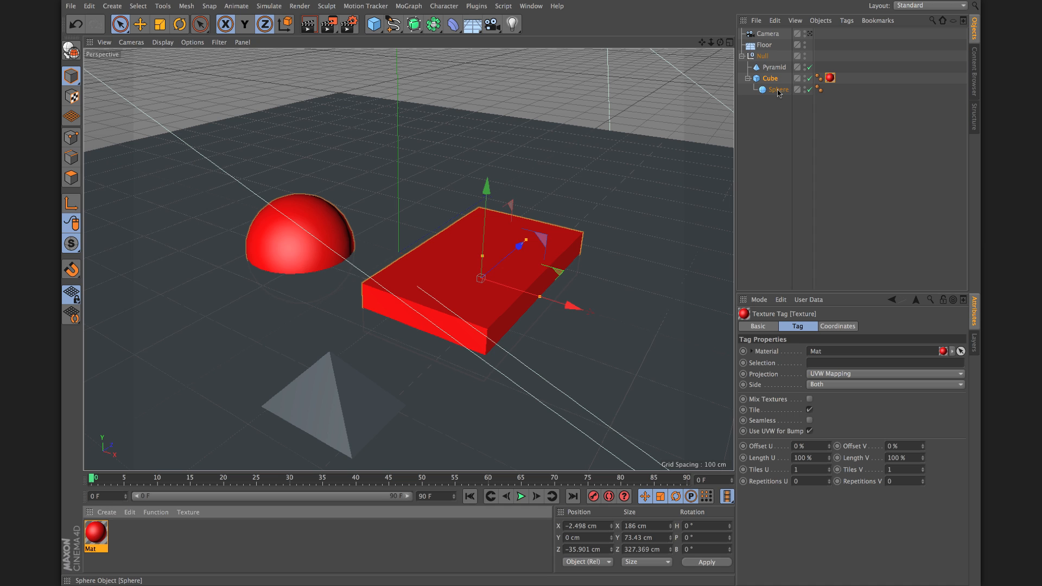
drag(779, 92, 772, 76)
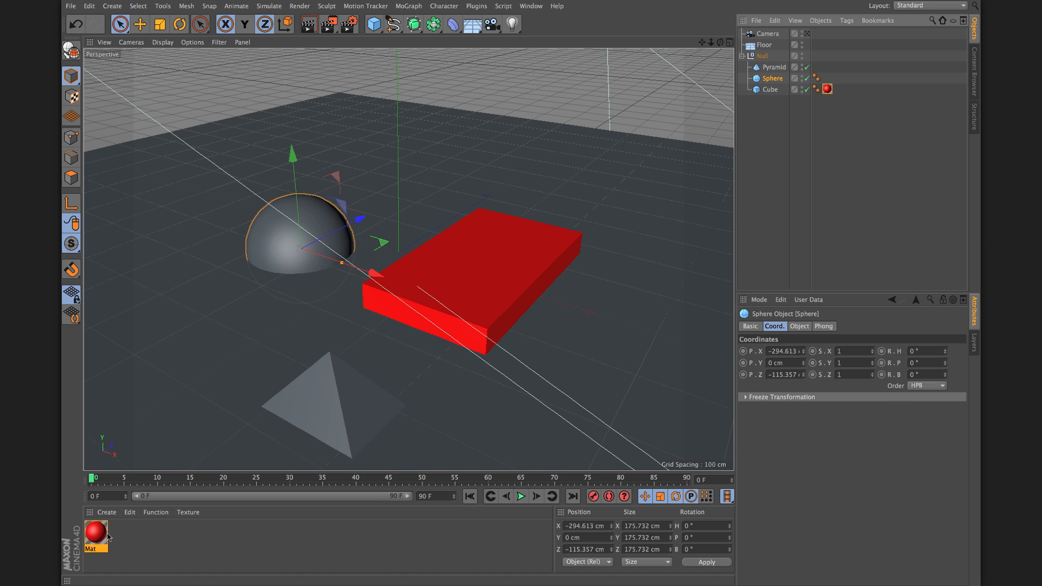
key(super+z)
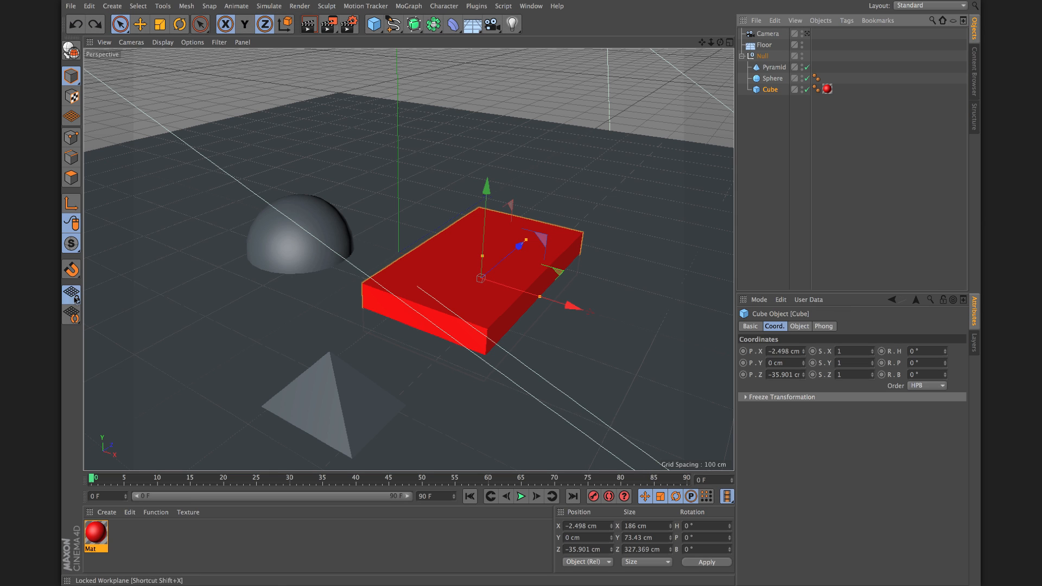
- Convert the parametric cube into an editable polygon object
click(77, 76)
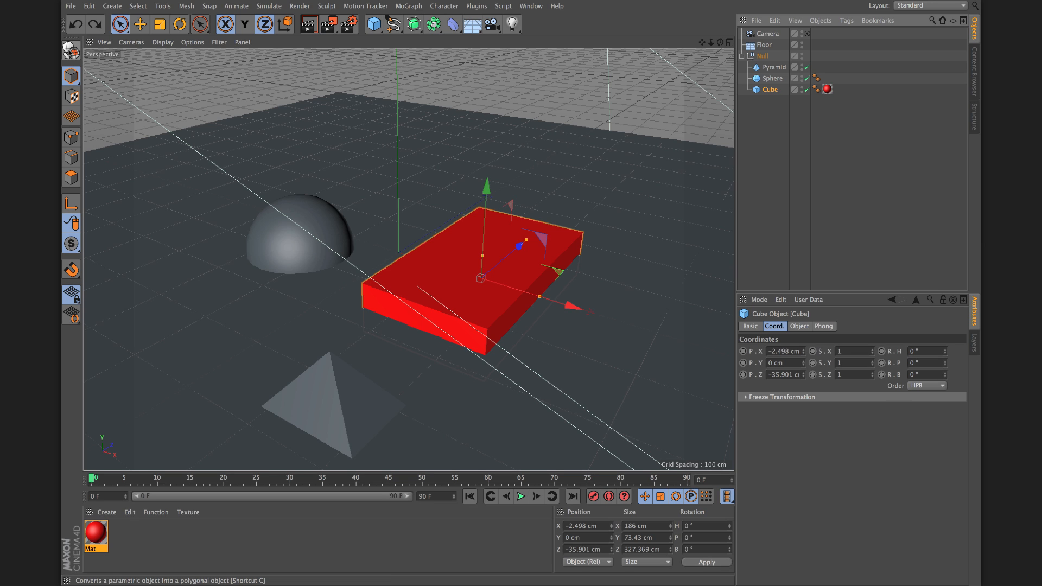
click(71, 50)
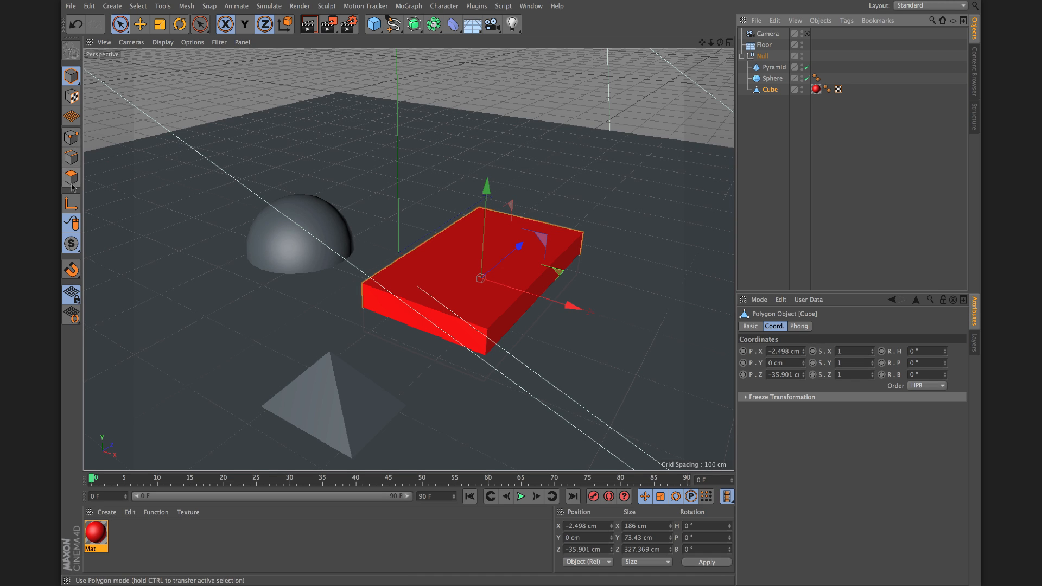
- Try moving a single point on the cube's upper face vertically in point mode and undo the move
click(72, 139)
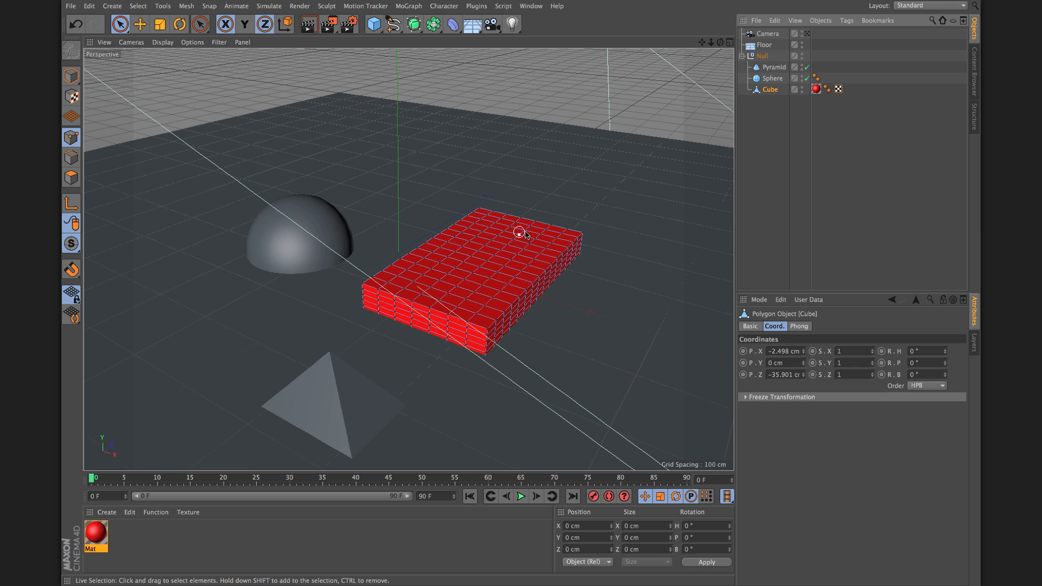
click(476, 275)
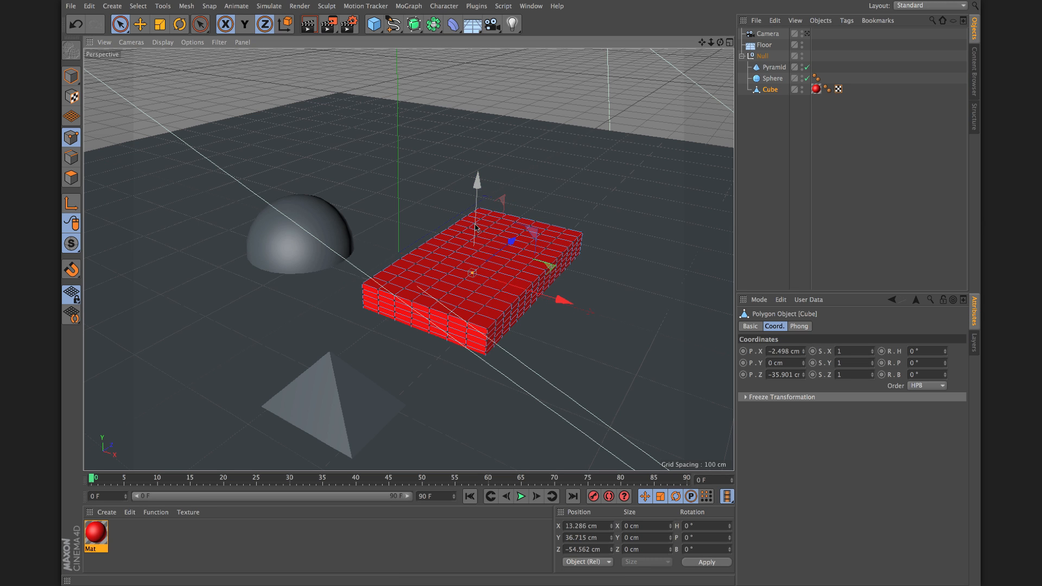
mouse_move(475, 232)
mouse_down()
mouse_move(481, 249)
mouse_move(476, 217)
mouse_move(470, 234)
mouse_up()
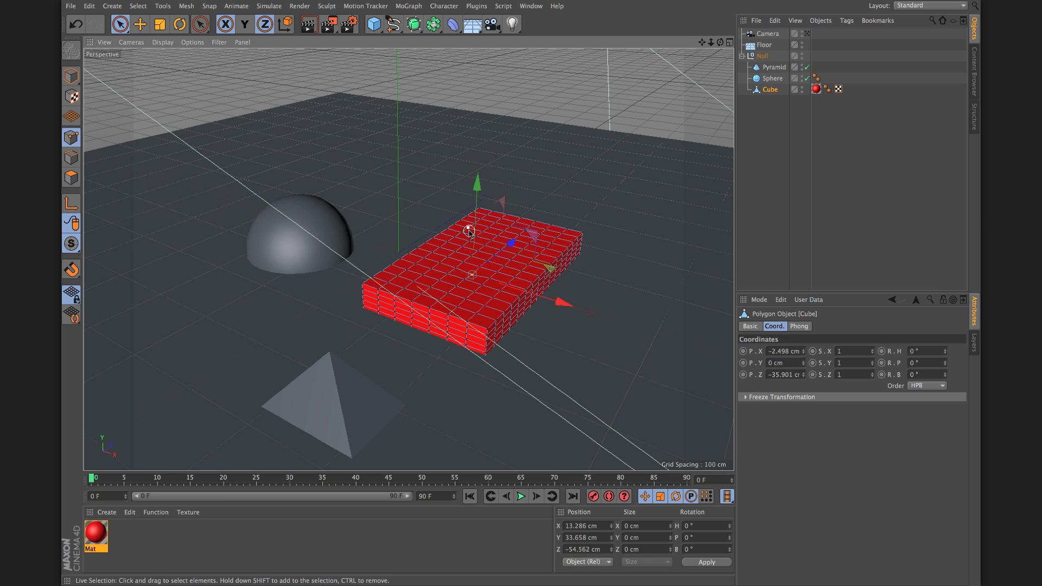
key(ctrl+z)
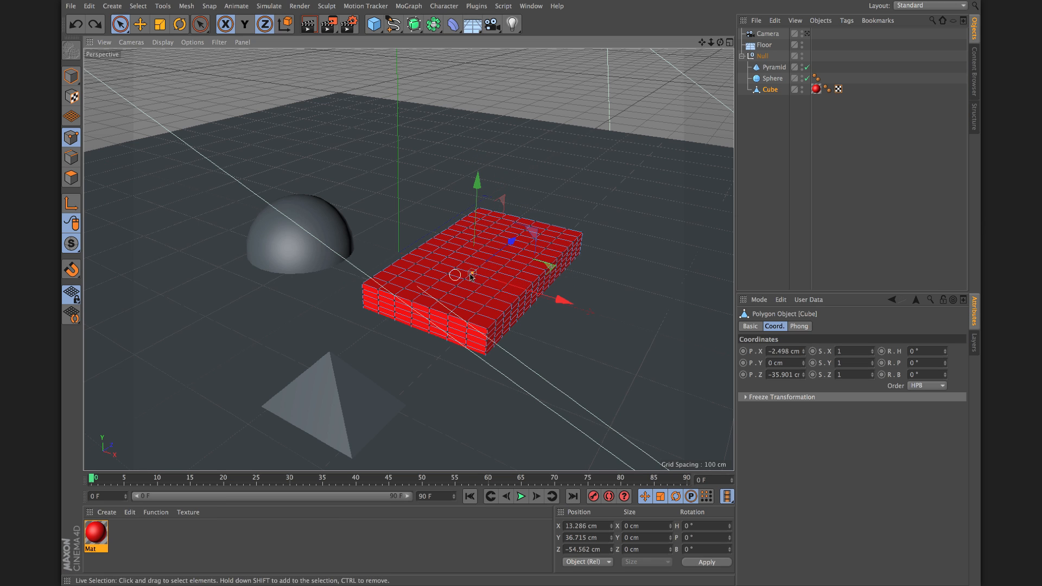
- Try moving a few selected edges on the cube's upper face vertically in edge mode and undo the move
click(75, 157)
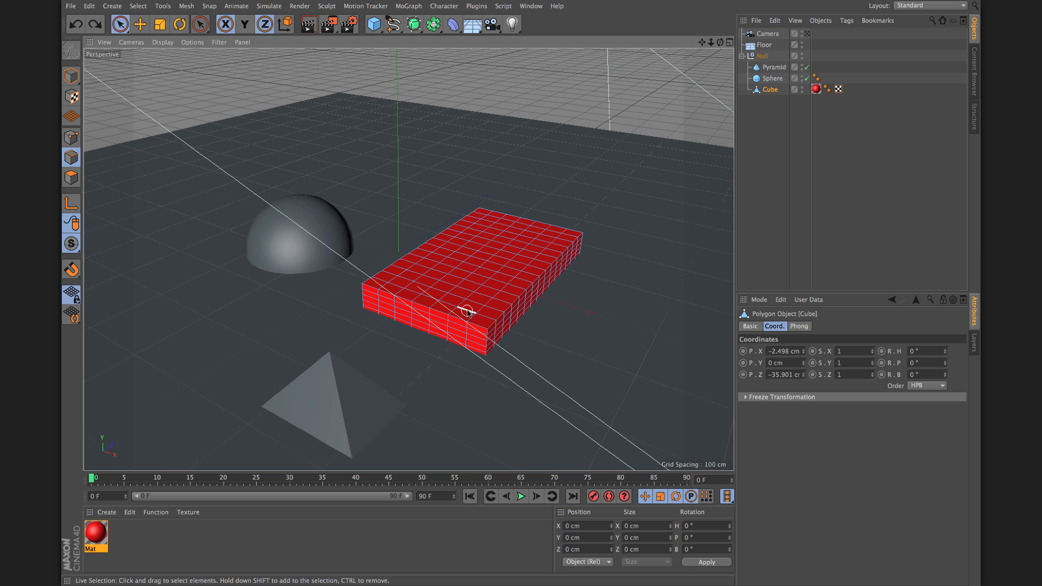
click(452, 304)
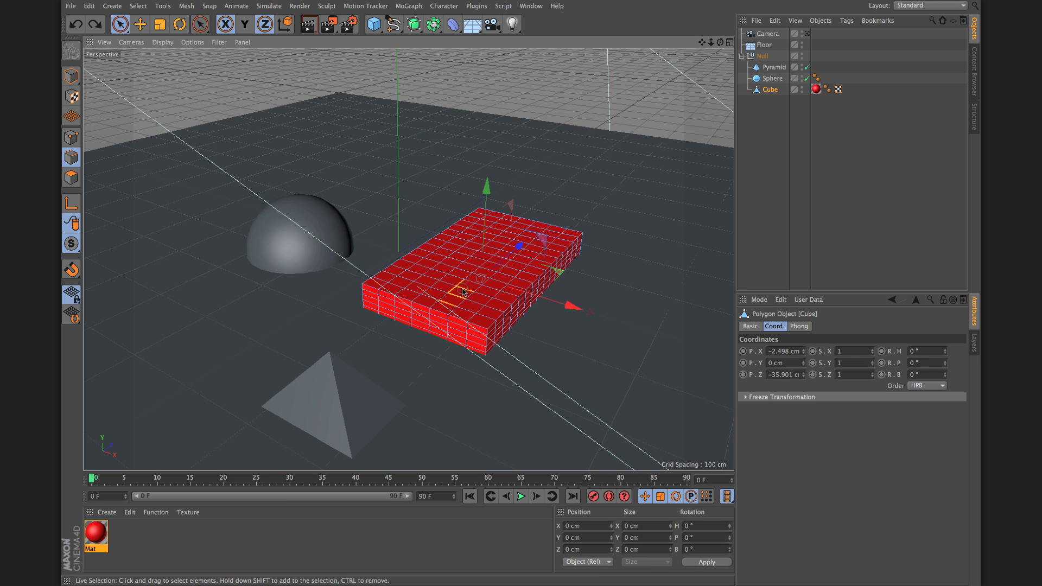
drag(470, 283, 468, 280)
mouse_move(469, 245)
mouse_down()
mouse_move(469, 224)
mouse_move(469, 250)
mouse_up()
key(ctrl+z)
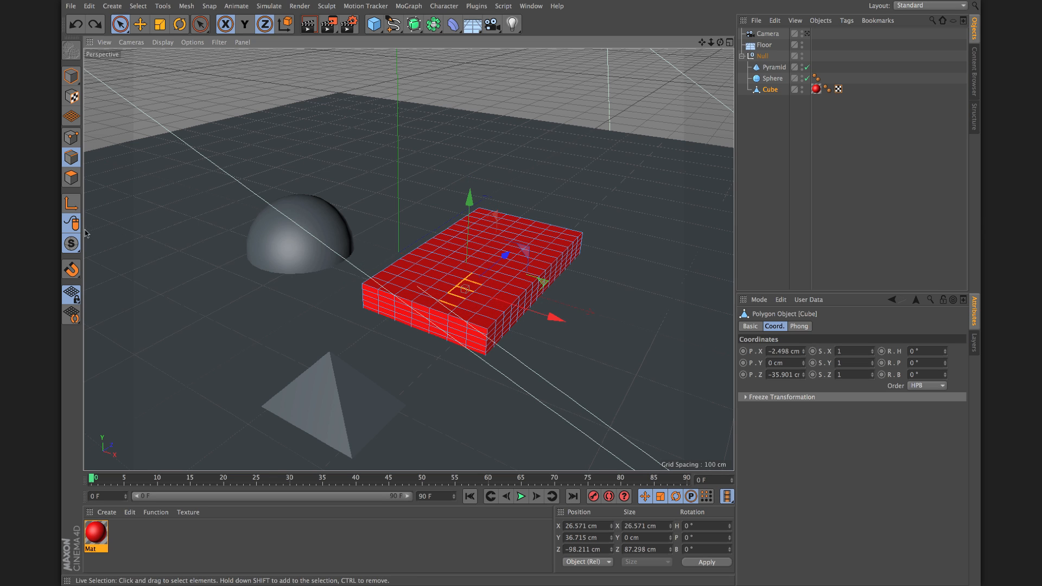
- Select the inner block of polygons on the cube's upper face and lower it to about 15 cm in Y, forming a recess
click(71, 178)
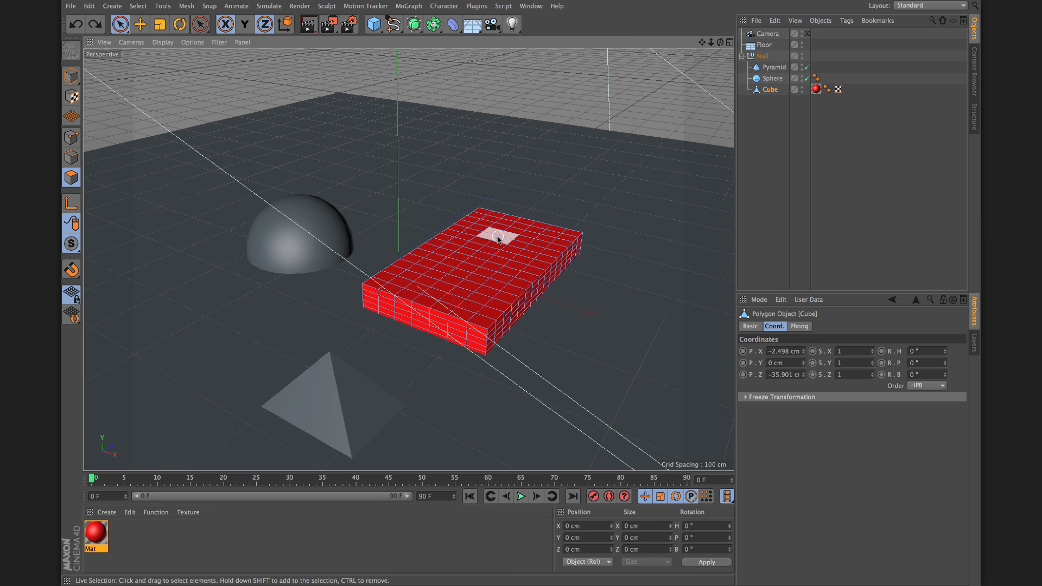
mouse_move(498, 238)
mouse_down()
mouse_move(455, 258)
mouse_move(496, 255)
mouse_move(518, 238)
mouse_move(495, 252)
mouse_up()
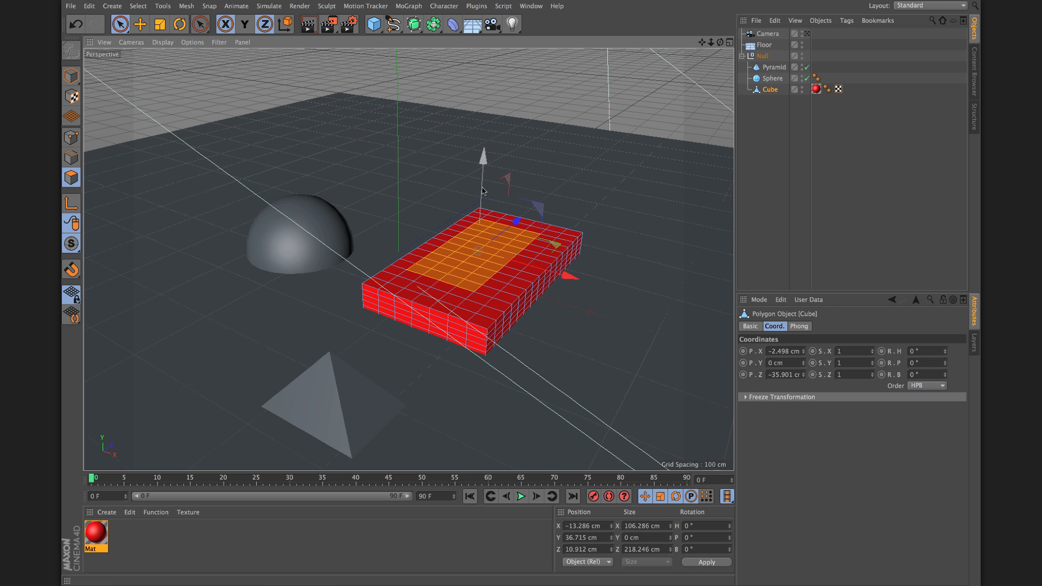
mouse_move(484, 161)
mouse_down()
mouse_move(487, 123)
mouse_move(492, 174)
mouse_move(484, 158)
mouse_move(473, 178)
mouse_up()
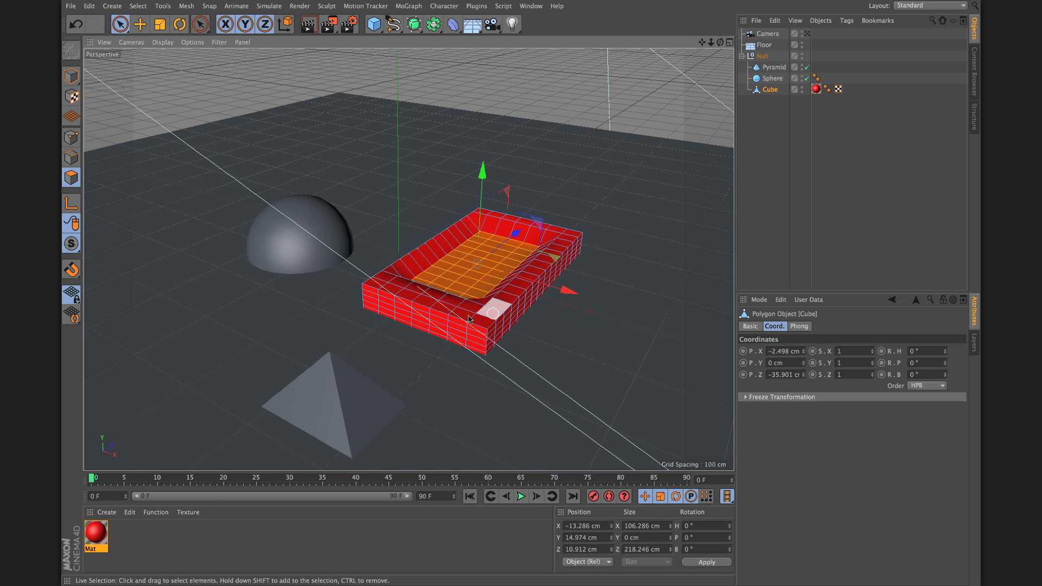
- Return to model mode, shift the whole cube slightly along X, and move the sphere along Z to about -4.9 cm
click(71, 77)
mouse_move(567, 302)
mouse_down()
mouse_move(527, 294)
mouse_move(624, 320)
mouse_move(508, 296)
mouse_move(575, 318)
mouse_up()
click(328, 243)
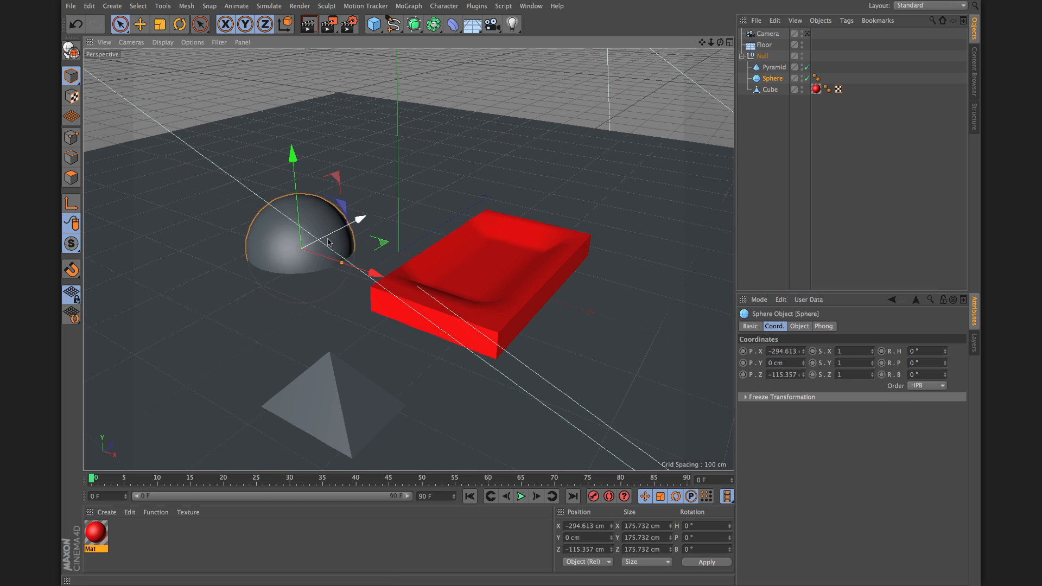
drag(327, 243, 374, 208)
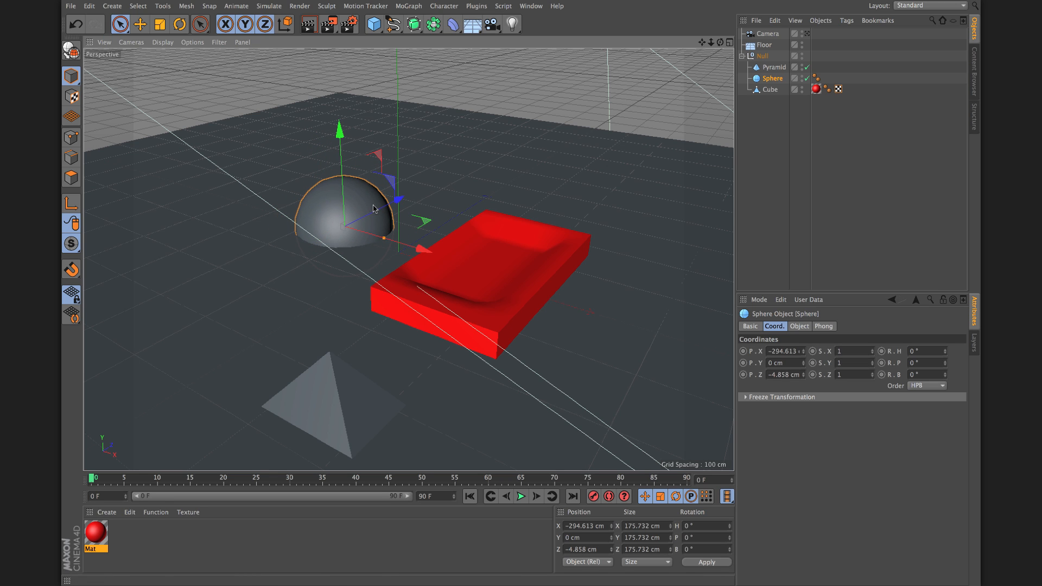